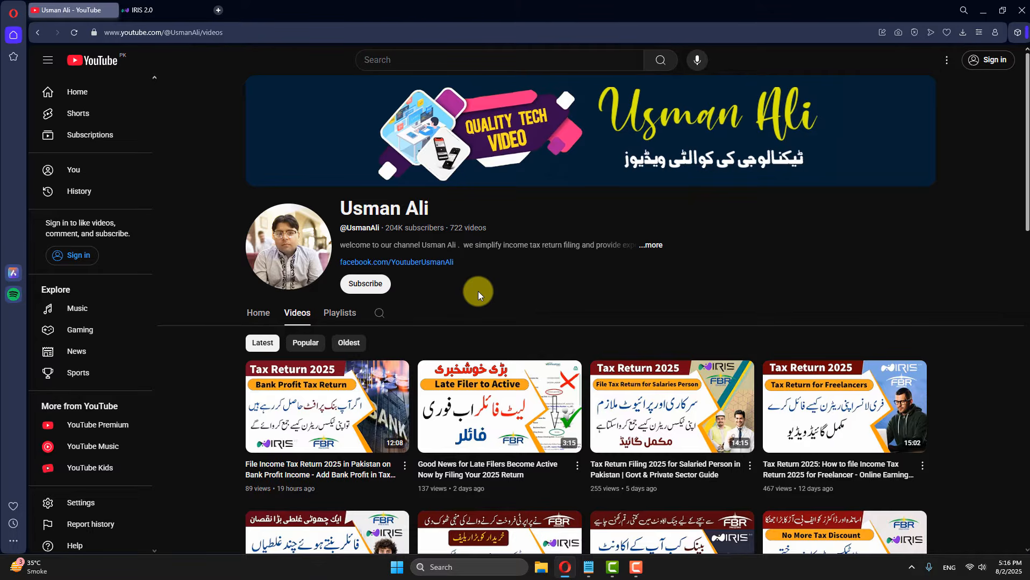
Step: Start a Normal Return in IRIS for the period 01-Jul-2024 - 30-Jun-2025
{"action": "left_click", "coordinate": [182, 11]}
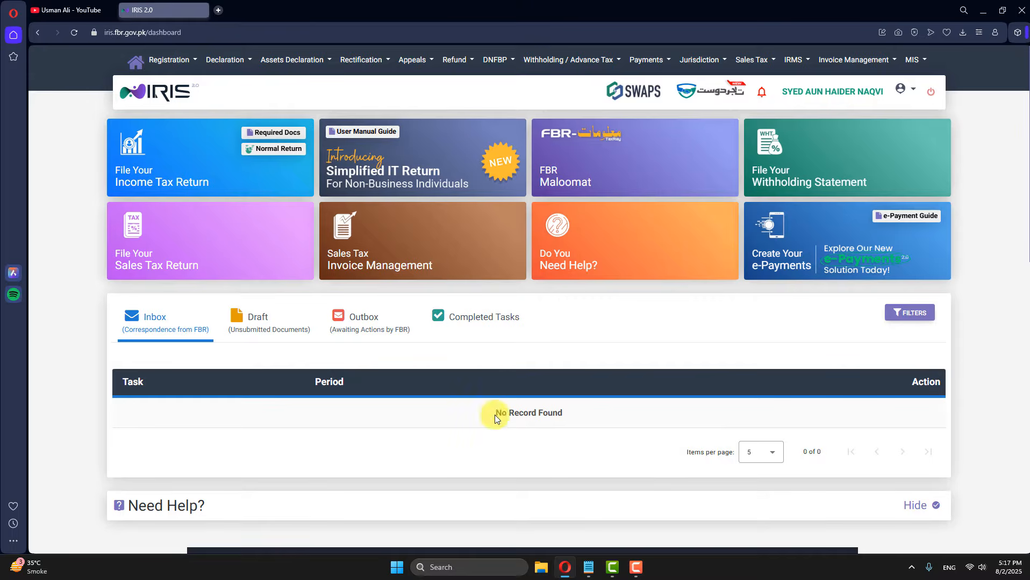
{"action": "left_click", "coordinate": [266, 149]}
{"action": "left_click", "coordinate": [425, 313]}
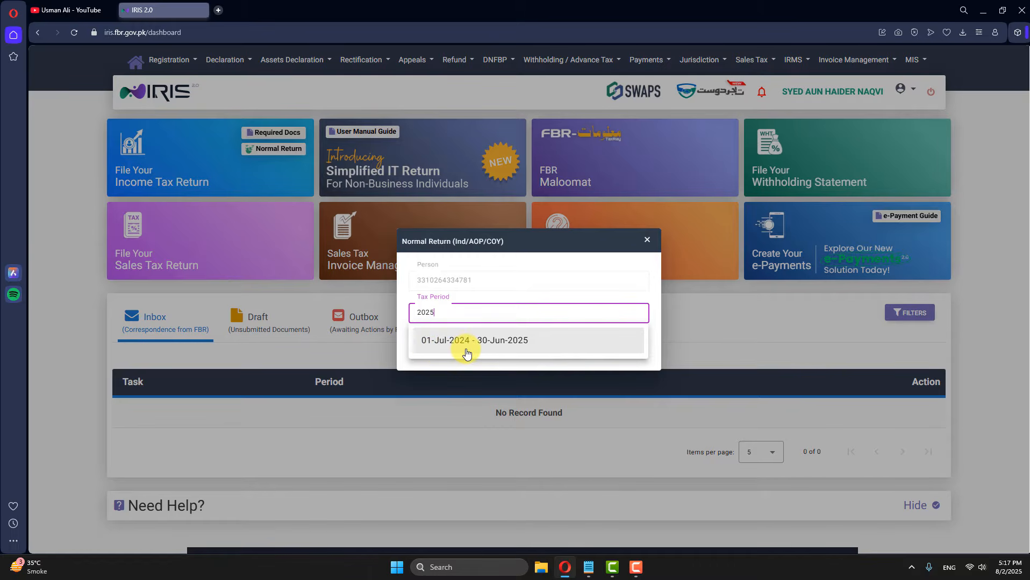
{"action": "left_click", "coordinate": [518, 350]}
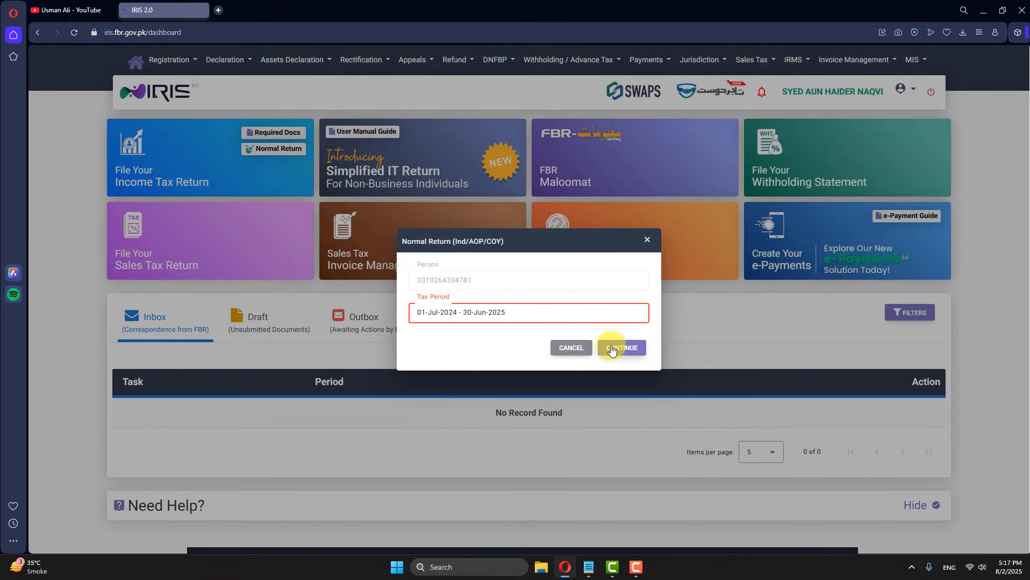
{"action": "left_click", "coordinate": [612, 348]}
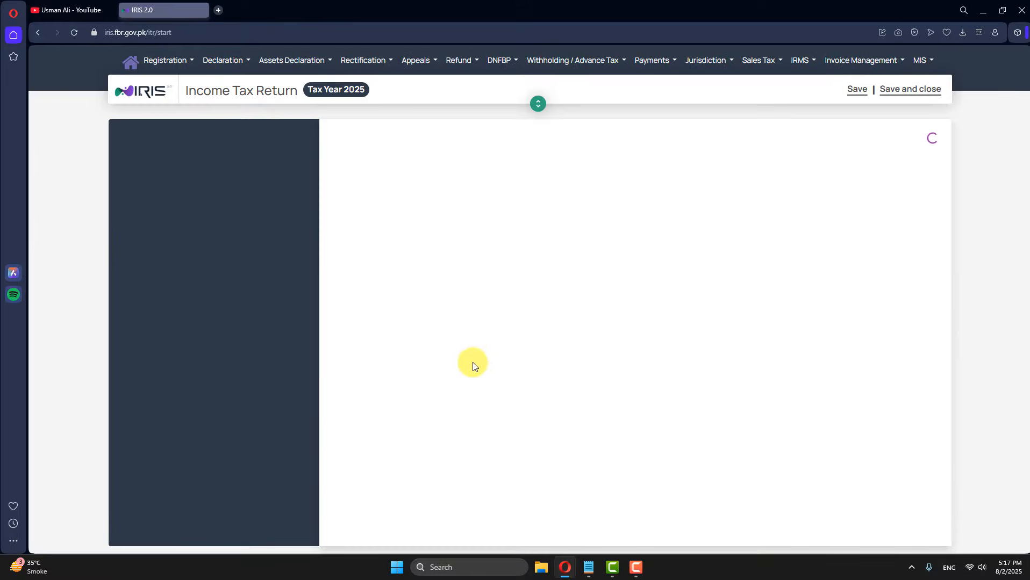
Step: Confirm Pakistan residency and additional income sources, then accept the full return workflow
{"action": "left_click", "coordinate": [355, 253]}
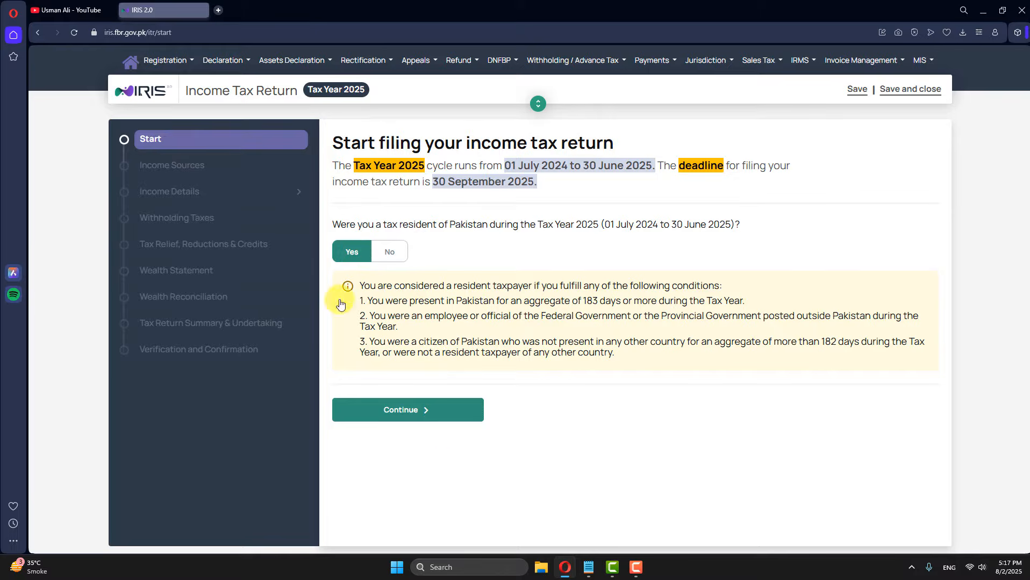
{"action": "left_click", "coordinate": [395, 409]}
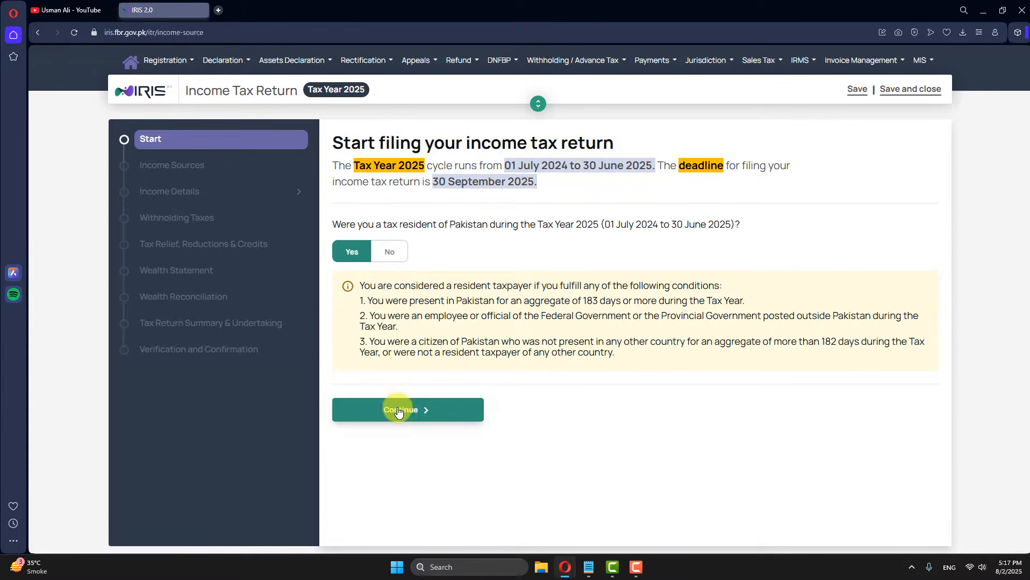
{"action": "left_click", "coordinate": [352, 458]}
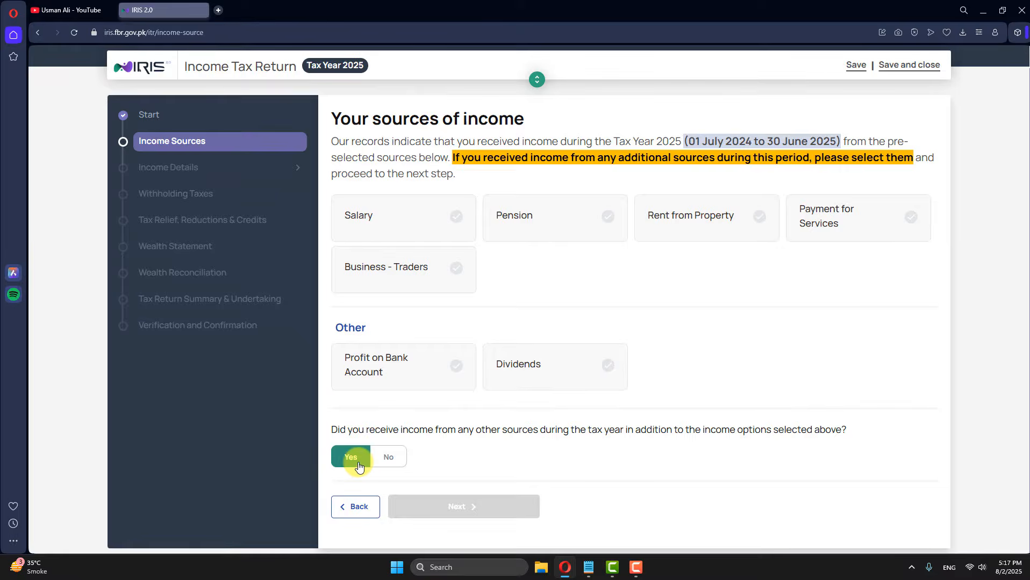
{"action": "left_click", "coordinate": [472, 242]}
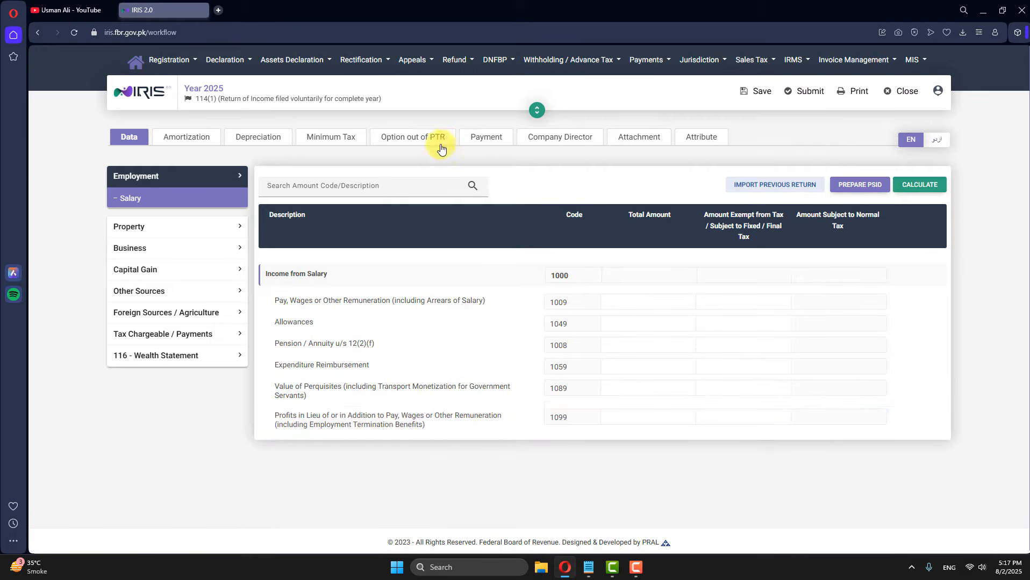
Step: Expand Foreign Sources / Agriculture and show the Agriculture table with its empty 6100 row
{"action": "left_click", "coordinate": [221, 311]}
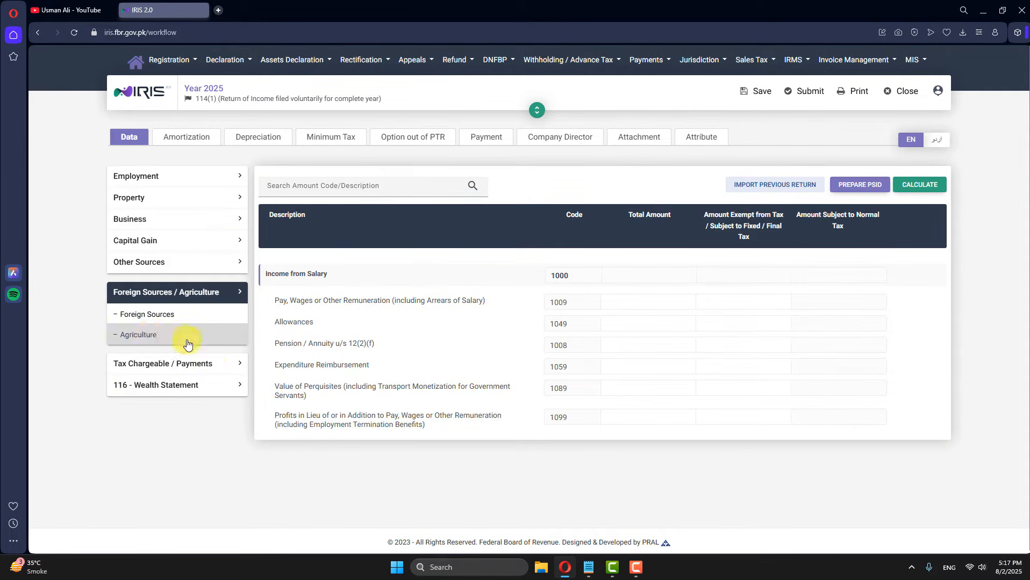
{"action": "left_click", "coordinate": [159, 344]}
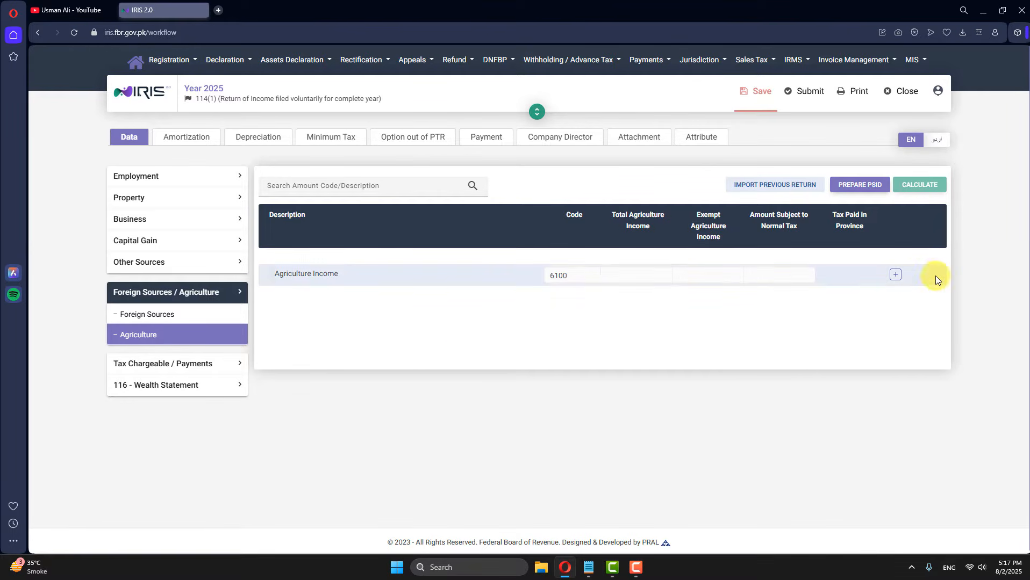
Step: Add a new Agriculture Income entry with Punjab as the province
{"action": "left_click", "coordinate": [896, 275]}
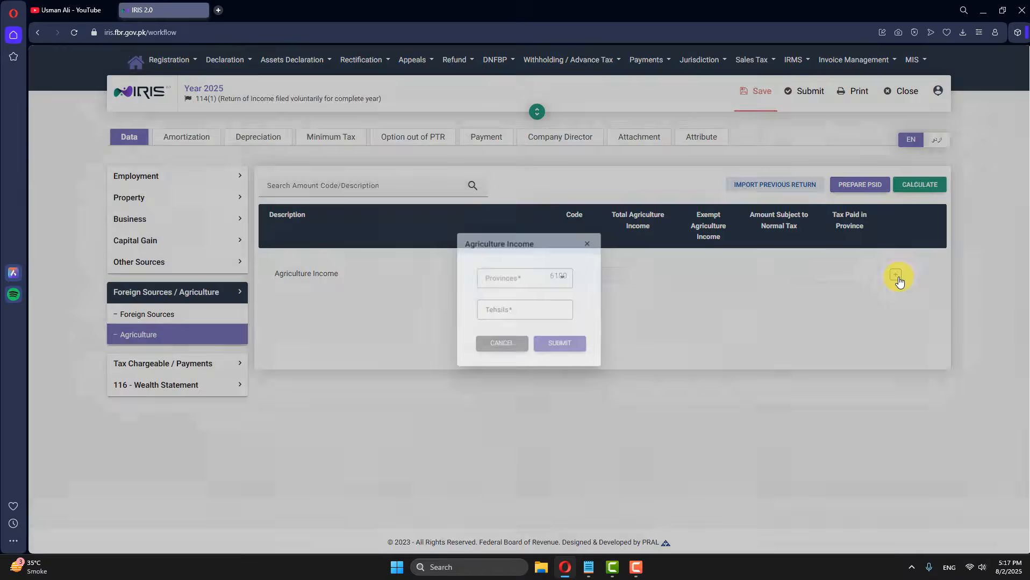
{"action": "left_click", "coordinate": [530, 282]}
{"action": "left_click", "coordinate": [528, 278]}
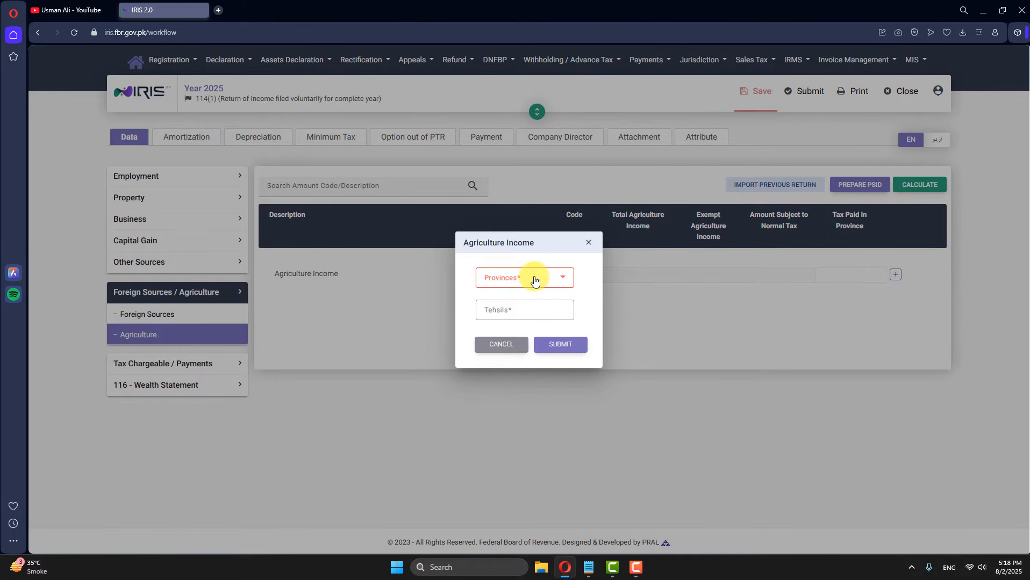
{"action": "left_click", "coordinate": [515, 277]}
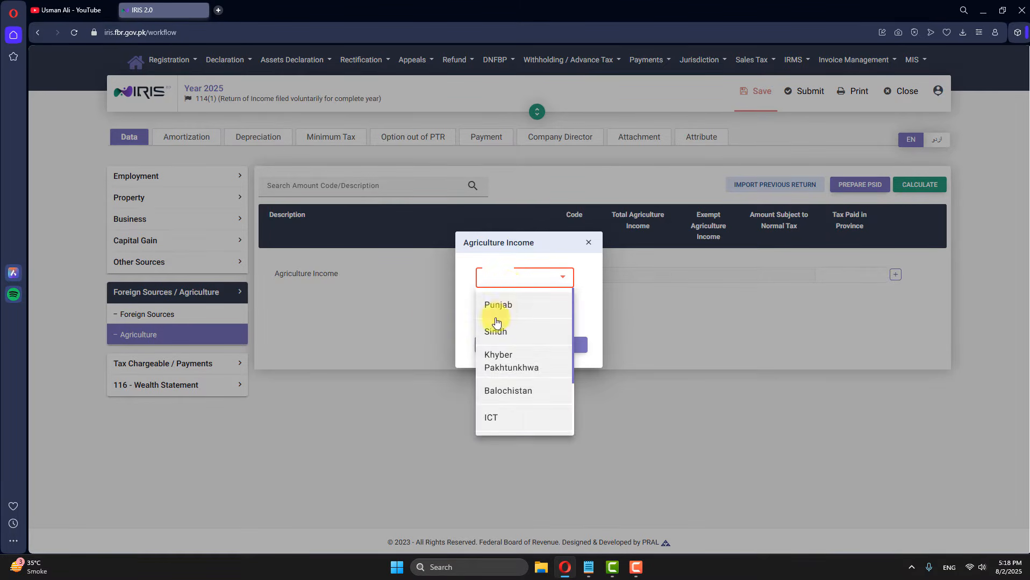
{"action": "scroll", "coordinate": [510, 366], "scroll_direction": "down", "scroll_amount": 2}
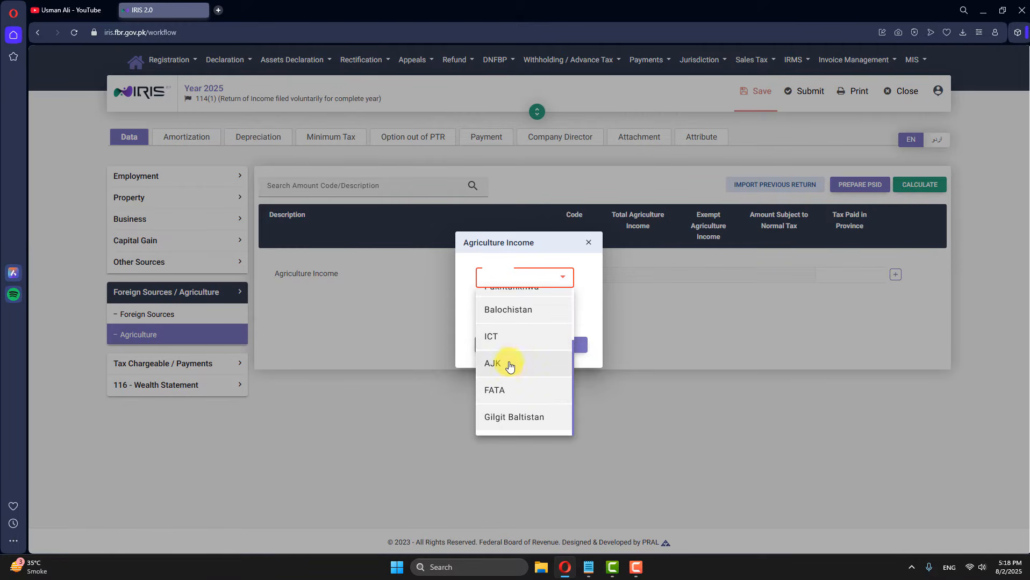
{"action": "scroll", "coordinate": [509, 366], "scroll_direction": "up", "scroll_amount": 2}
{"action": "left_click", "coordinate": [501, 298]}
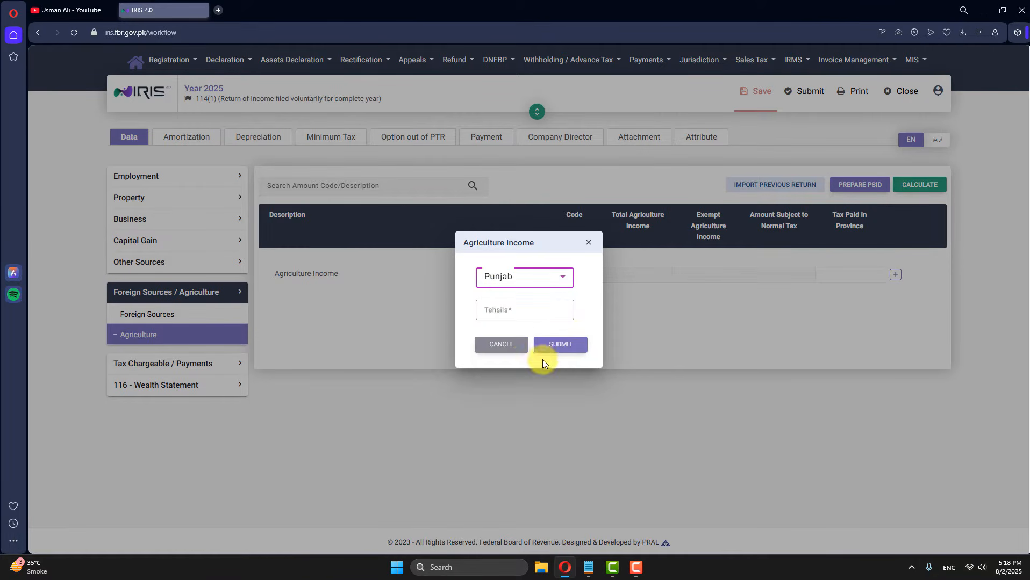
Step: Add the Faisalabad and Toba Tek Singh tehsils and submit the Punjab entry
{"action": "left_click", "coordinate": [498, 309]}
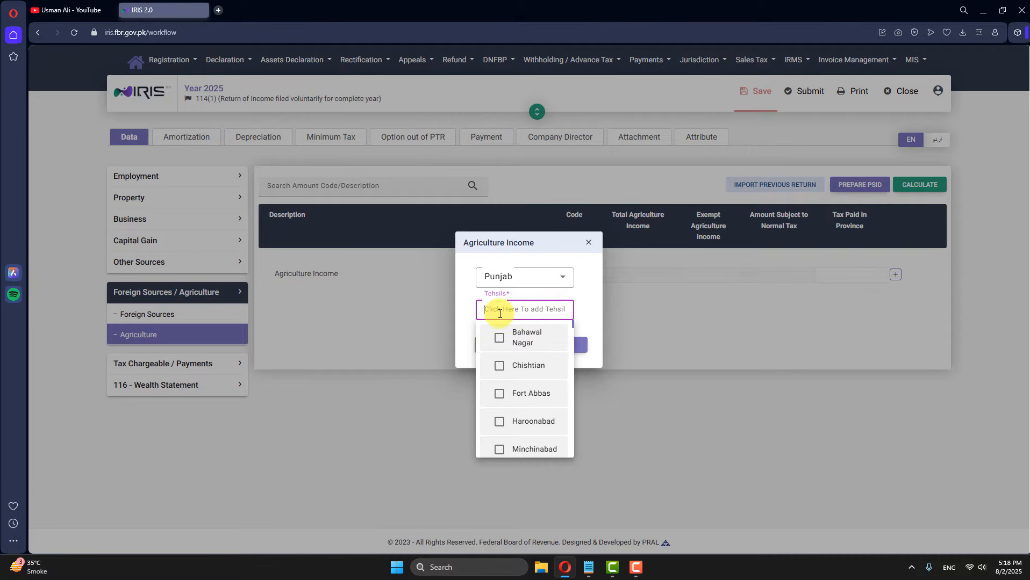
{"action": "type", "text": "Fai"}
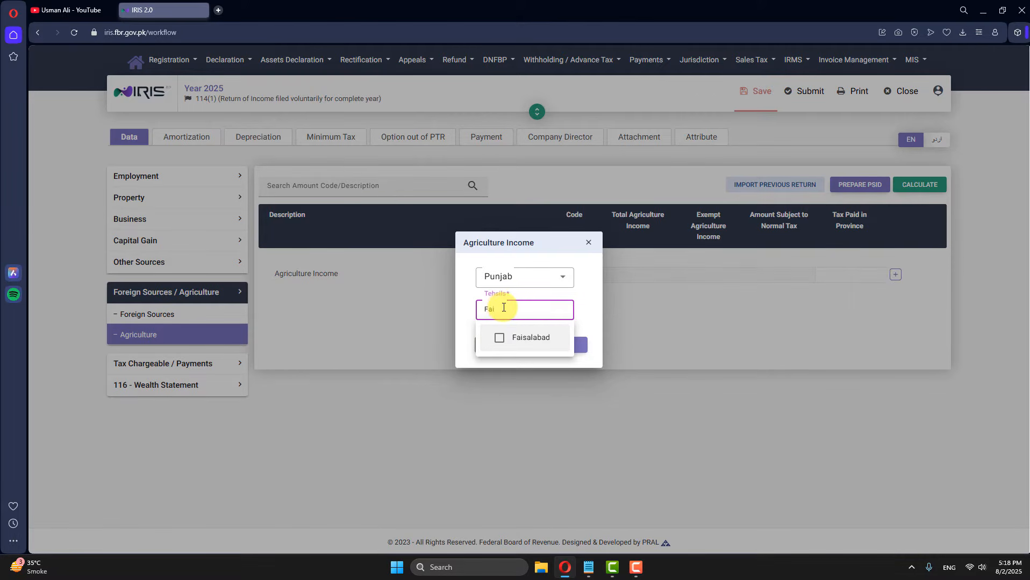
{"action": "left_click", "coordinate": [496, 340]}
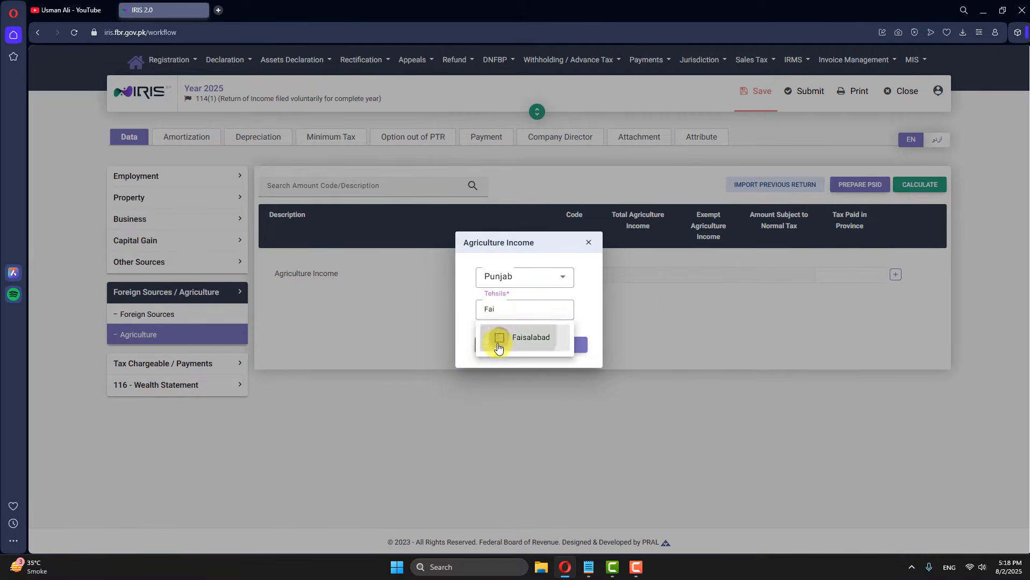
{"action": "left_click", "coordinate": [568, 309]}
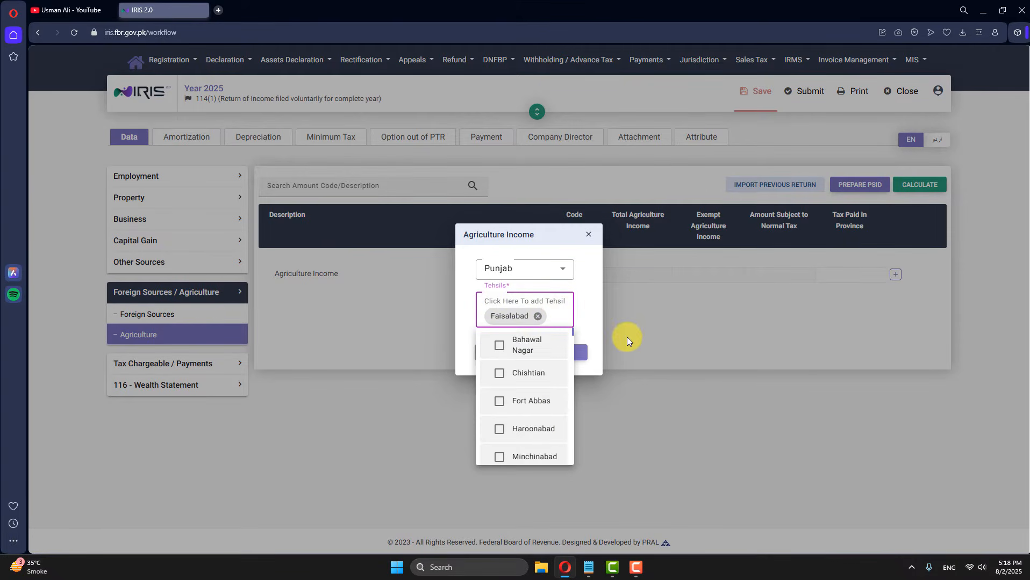
{"action": "type", "text": "Toba"}
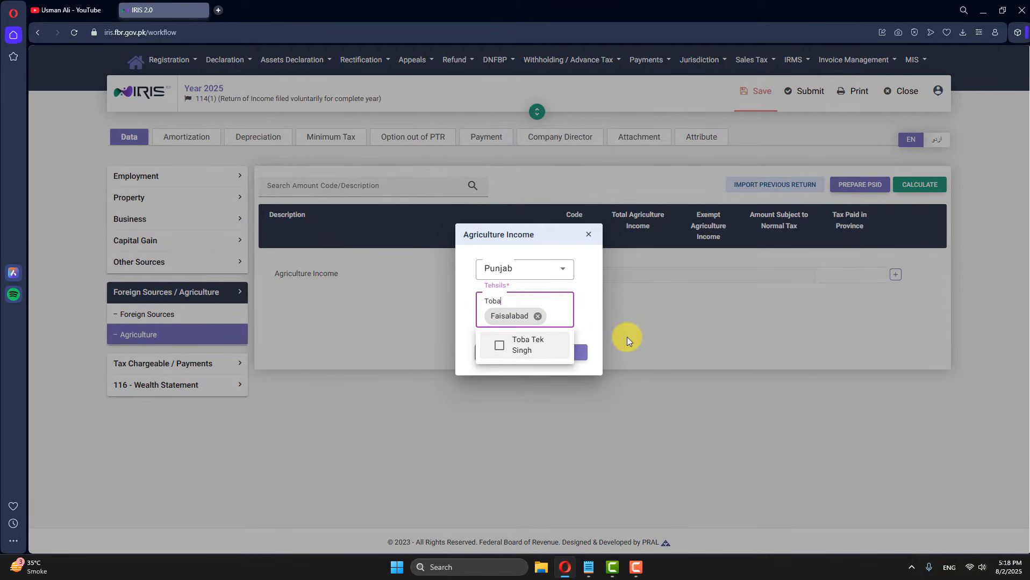
{"action": "left_click", "coordinate": [491, 354]}
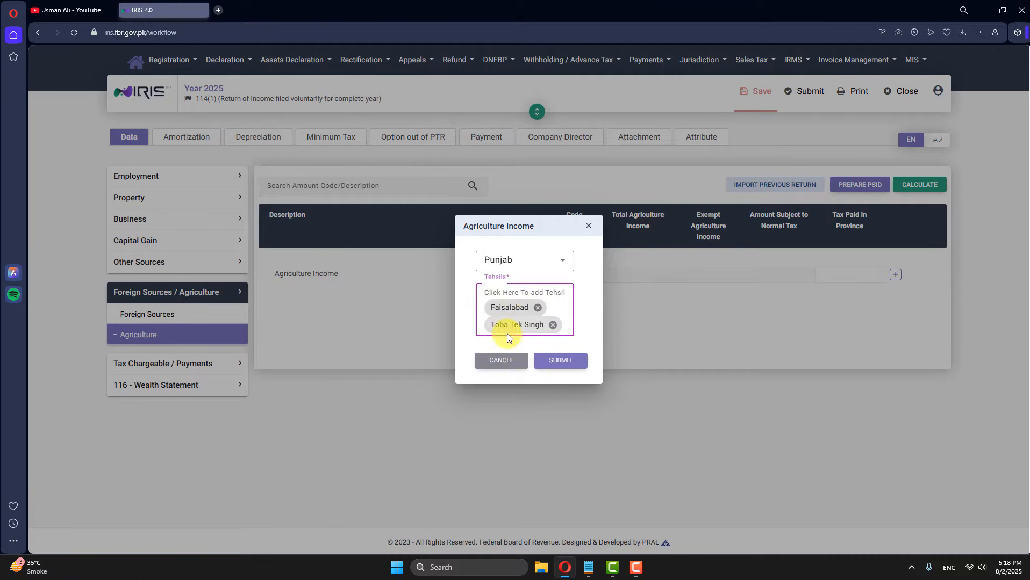
{"action": "left_click", "coordinate": [566, 362]}
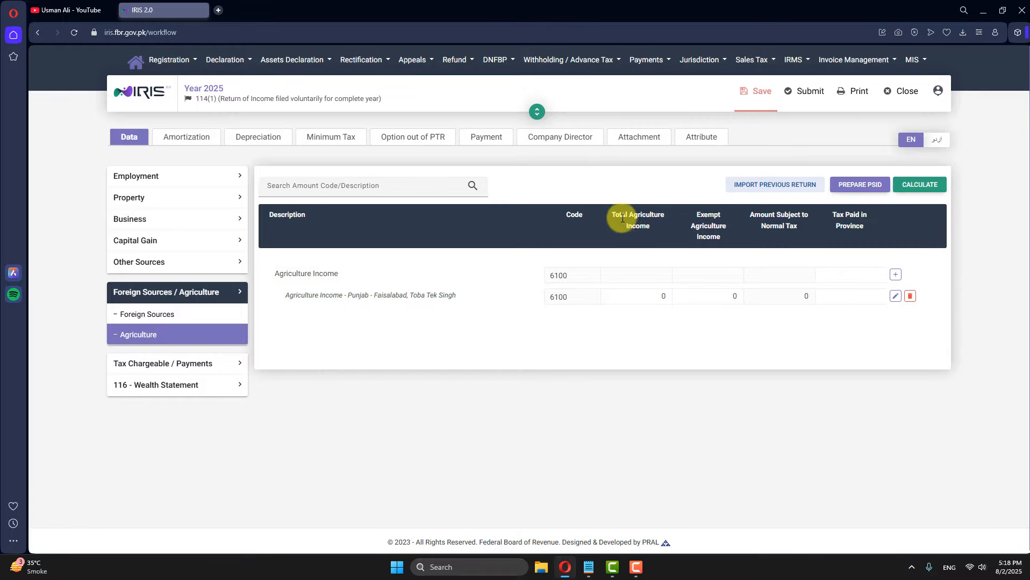
Step: Enter 1,500,000 as Total Agriculture Income and recalculate the return
{"action": "left_click_drag", "start_coordinate": [610, 211], "coordinate": [660, 225]}
{"action": "left_click", "coordinate": [656, 227]}
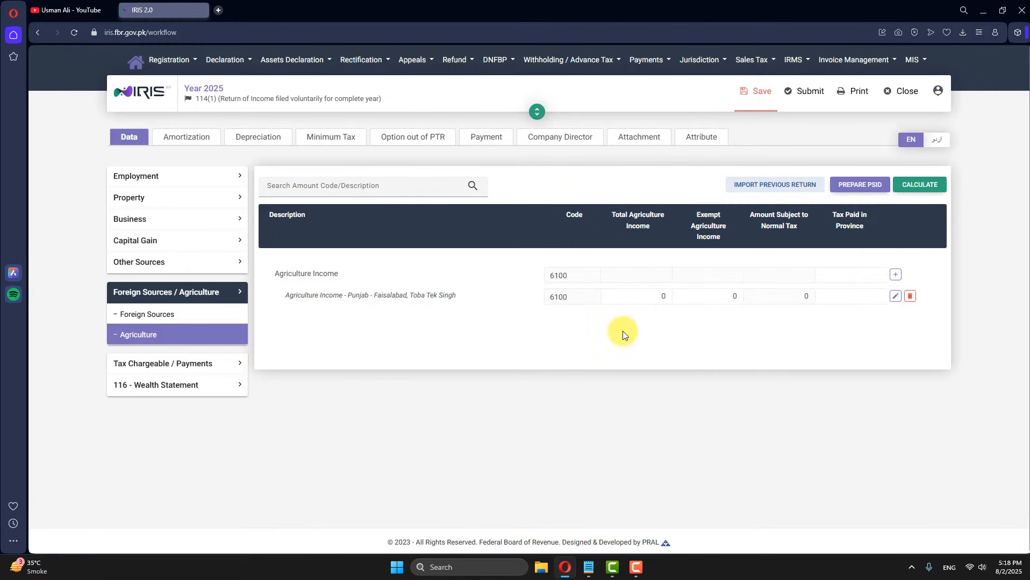
{"action": "double_click", "coordinate": [660, 296]}
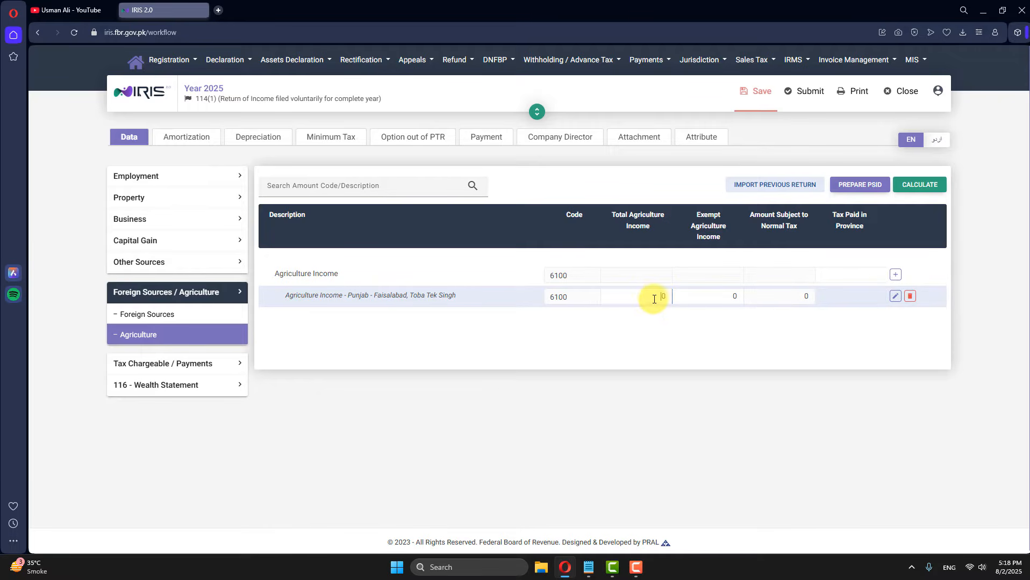
{"action": "left_click", "coordinate": [643, 300]}
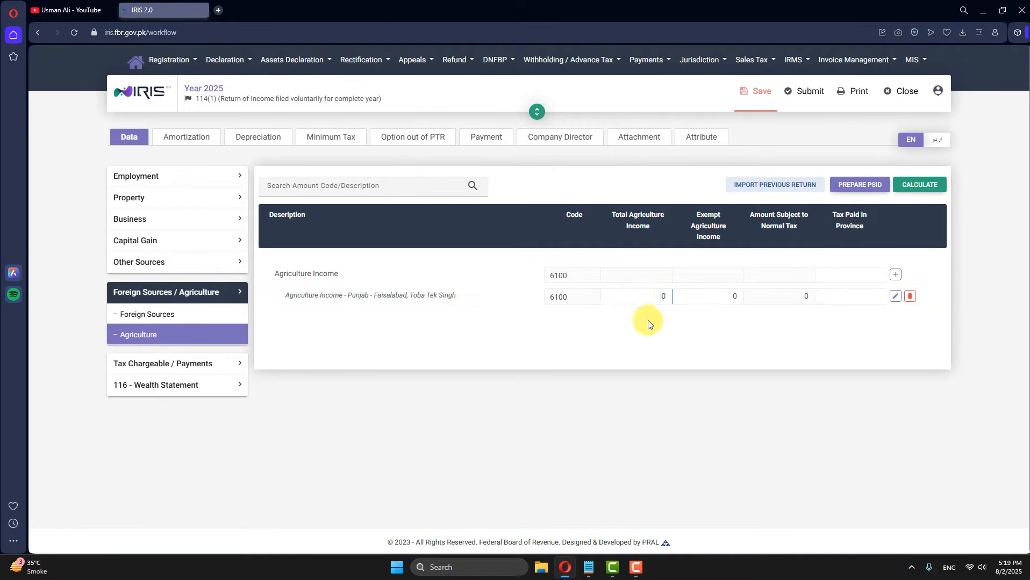
{"action": "double_click", "coordinate": [660, 296]}
{"action": "type", "text": "1500000"}
{"action": "left_click", "coordinate": [922, 190]}
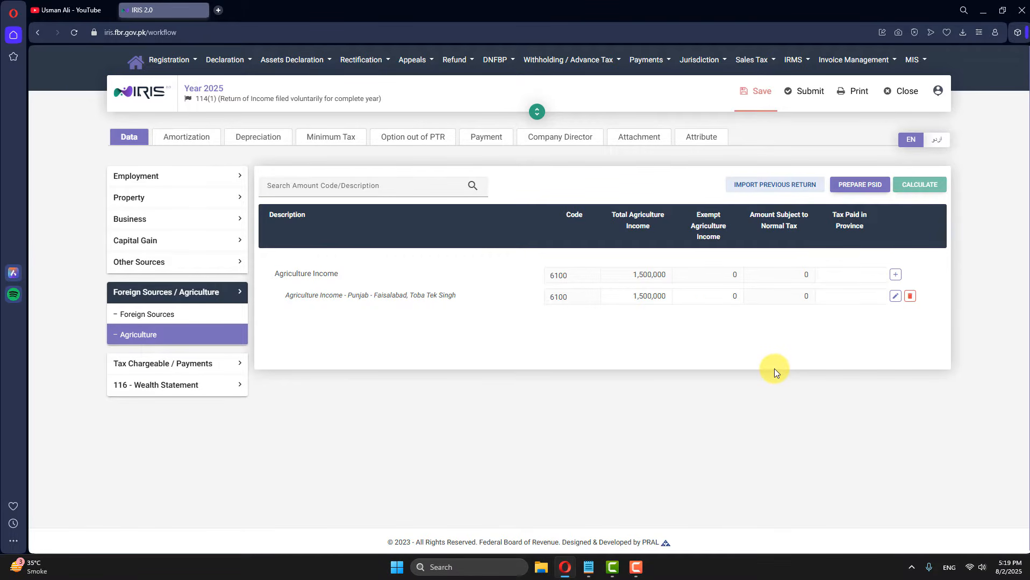
Step: Copy the 1,500,000 into Exempt Agriculture Income and recalculate
{"action": "left_click_drag", "start_coordinate": [630, 296], "coordinate": [677, 297]}
{"action": "key", "text": "ctrl+c"}
{"action": "left_click", "coordinate": [706, 213]}
{"action": "left_click", "coordinate": [730, 298]}
{"action": "key", "text": "ctrl+v"}
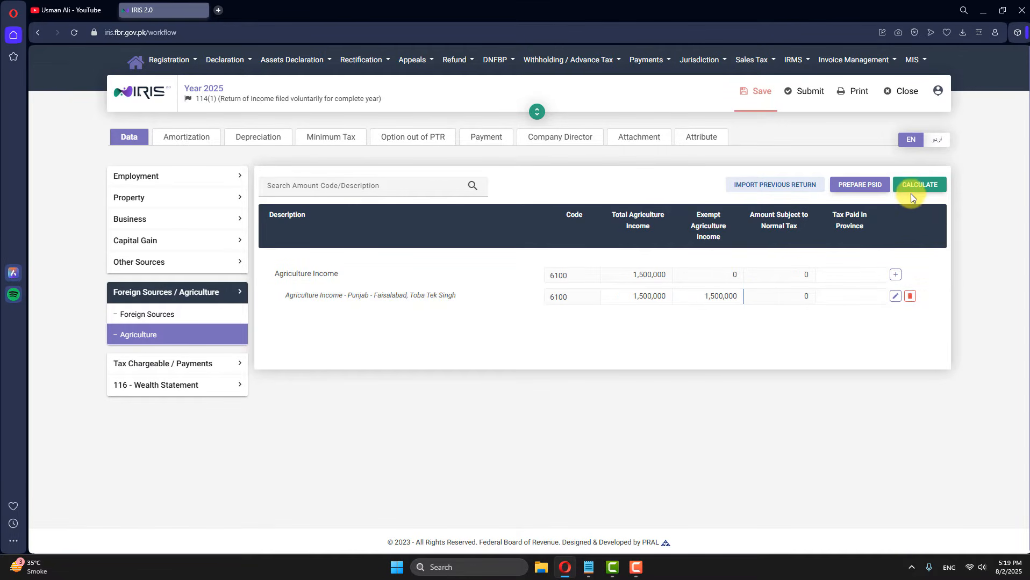
{"action": "left_click", "coordinate": [915, 185]}
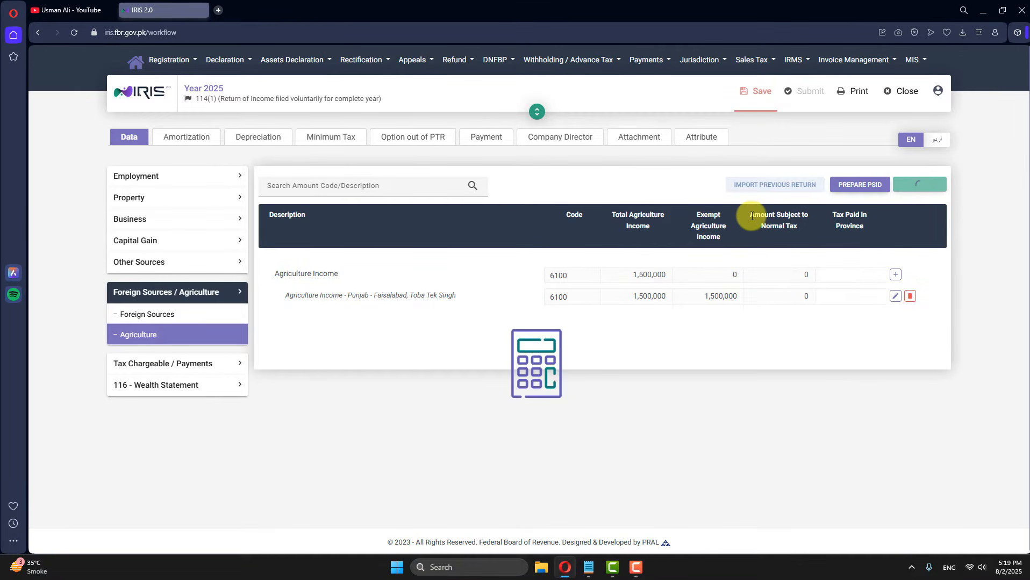
Step: Verify the Punjab 6100 line shows 1,500,000 total and exempt, then collapse the agriculture group
{"action": "left_click_drag", "start_coordinate": [749, 212], "coordinate": [800, 228]}
{"action": "left_click", "coordinate": [800, 228]}
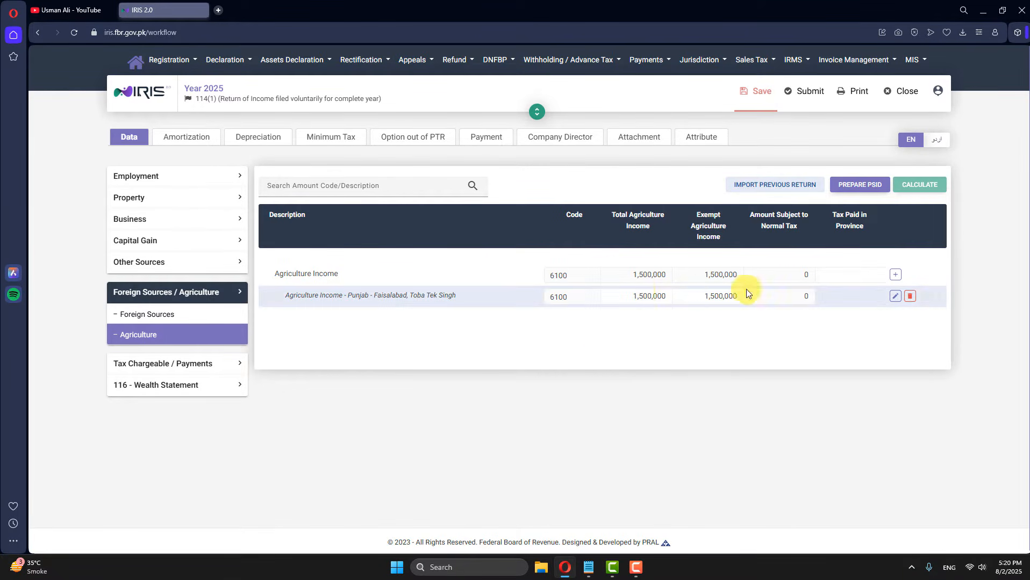
{"action": "double_click", "coordinate": [663, 296]}
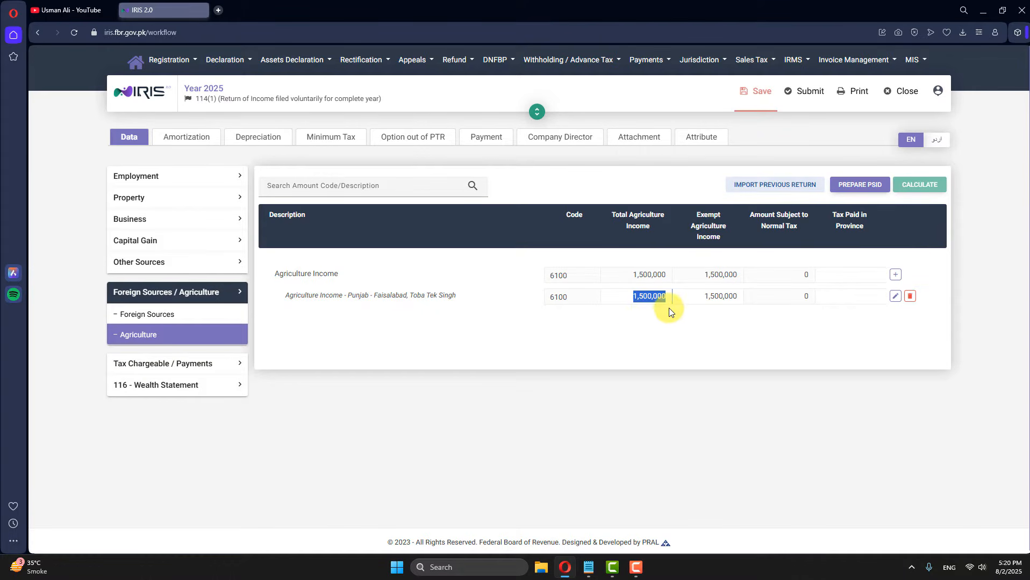
{"action": "left_click", "coordinate": [636, 330]}
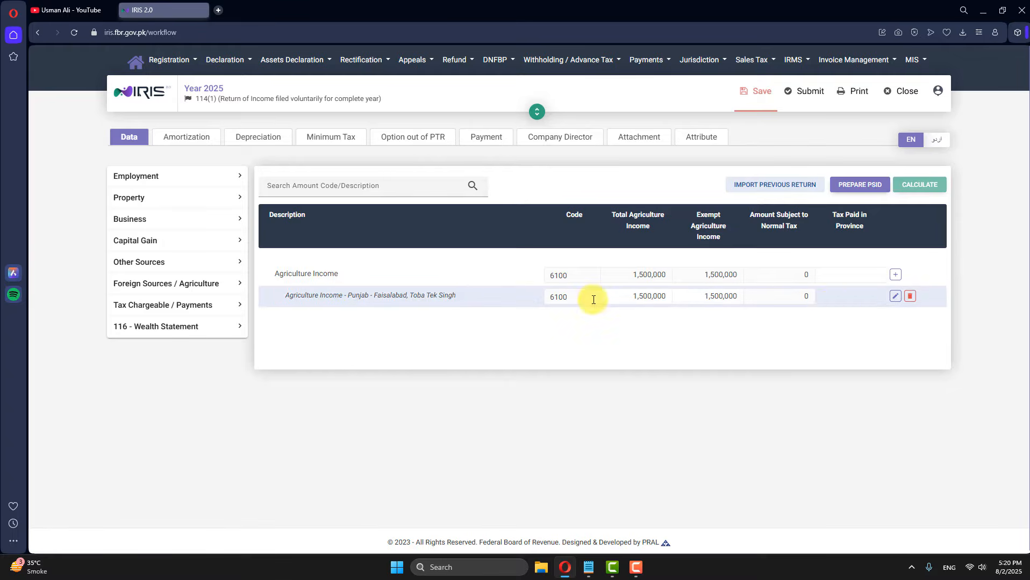
Step: Expand Tax Chargeable / Payments, review the Computations rows, and move to Adjustable Tax
{"action": "left_click", "coordinate": [222, 310]}
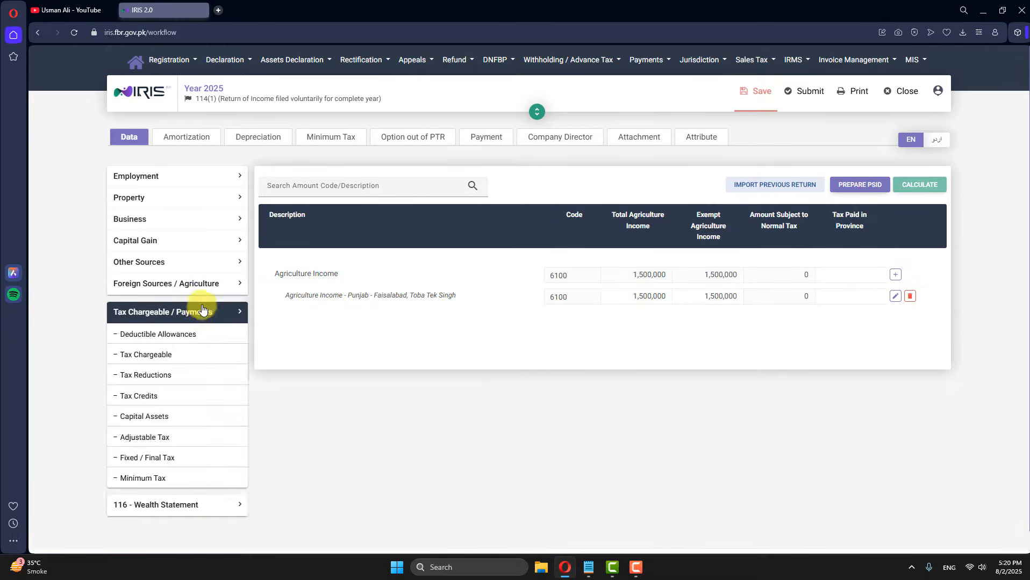
{"action": "left_click", "coordinate": [192, 530]}
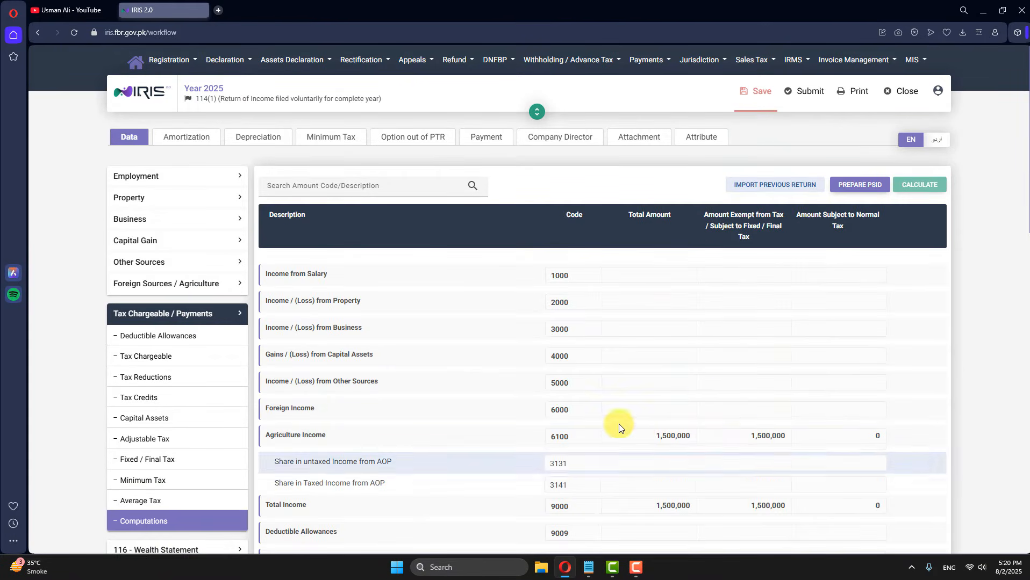
{"action": "scroll", "coordinate": [743, 375], "scroll_direction": "down", "scroll_amount": 10}
{"action": "scroll", "coordinate": [749, 397], "scroll_direction": "down", "scroll_amount": 2}
{"action": "scroll", "coordinate": [720, 398], "scroll_direction": "up", "scroll_amount": 15}
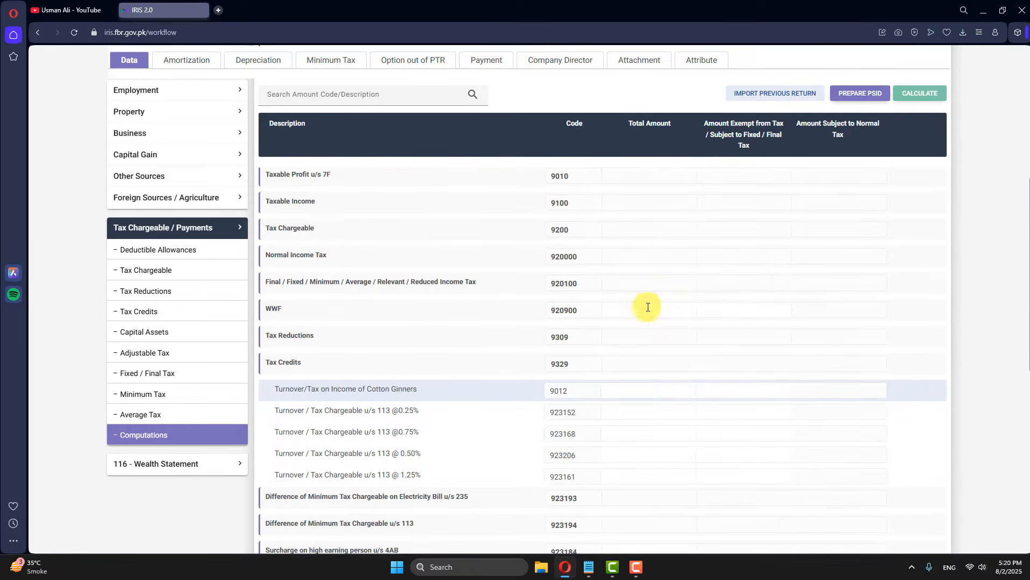
{"action": "scroll", "coordinate": [855, 395], "scroll_direction": "down", "scroll_amount": 8}
{"action": "scroll", "coordinate": [786, 493], "scroll_direction": "down", "scroll_amount": 6}
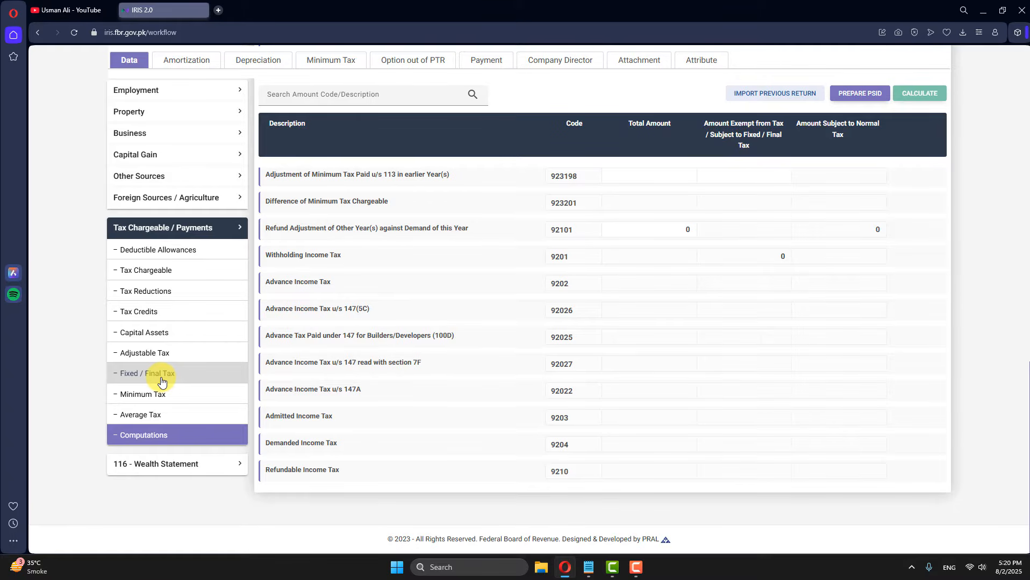
{"action": "left_click", "coordinate": [145, 353]}
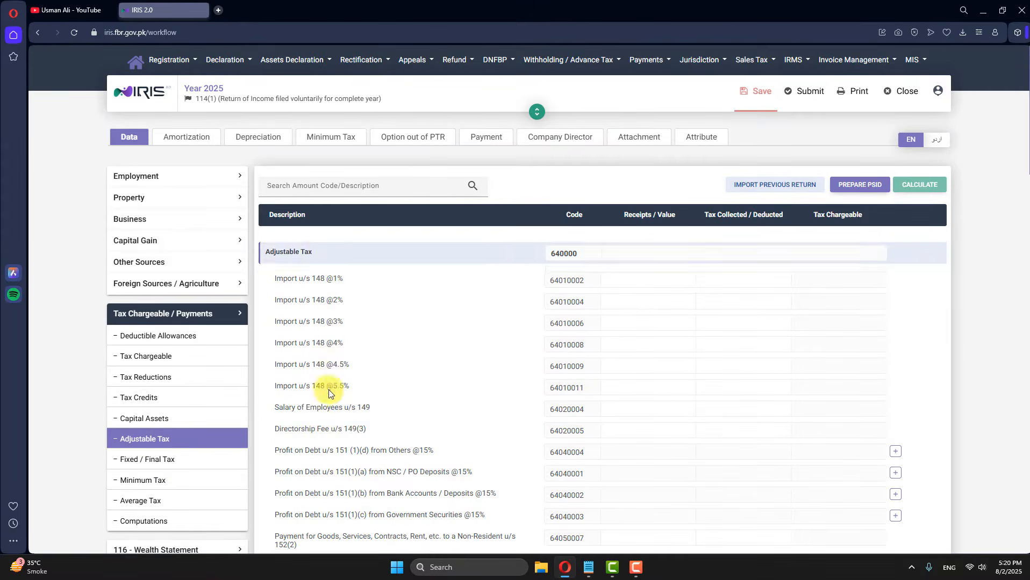
Step: Add a Cellphone Bill u/s 236(1)(a) entry with its number and Mobilink as description
{"action": "scroll", "coordinate": [328, 393], "scroll_direction": "down", "scroll_amount": 15}
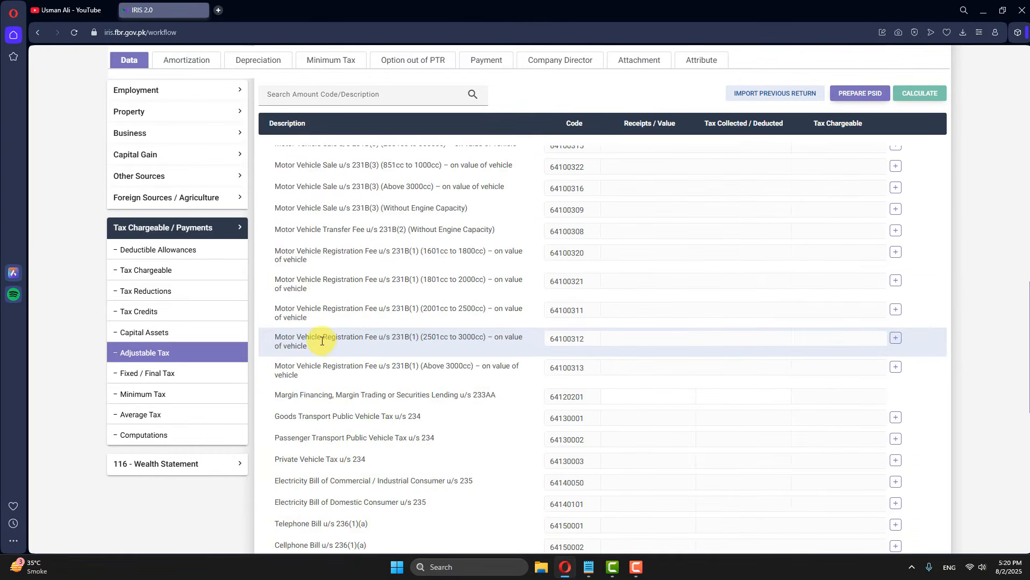
{"action": "scroll", "coordinate": [322, 340], "scroll_direction": "down", "scroll_amount": 7}
{"action": "scroll", "coordinate": [287, 329], "scroll_direction": "up", "scroll_amount": 3}
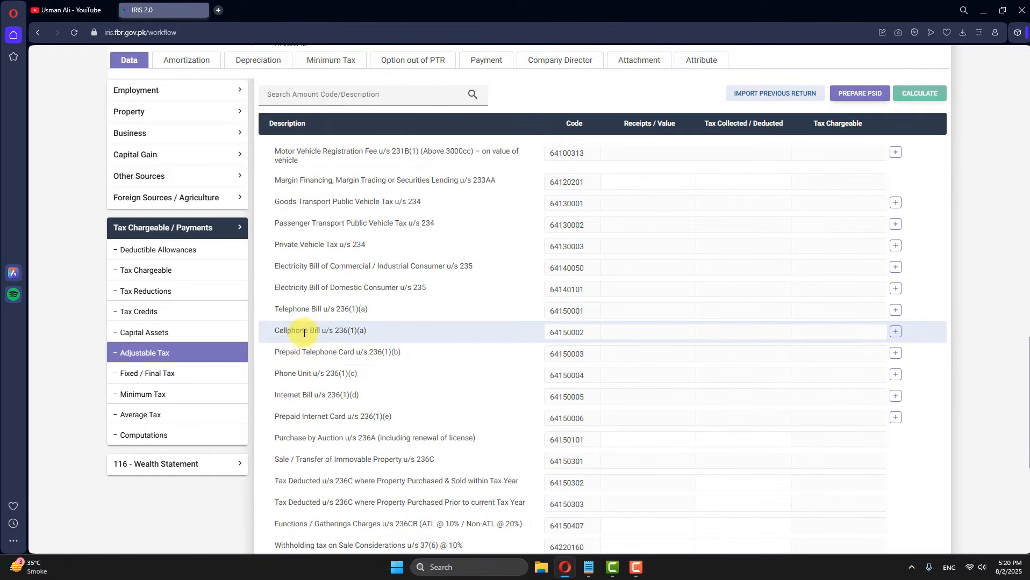
{"action": "left_click", "coordinate": [894, 332]}
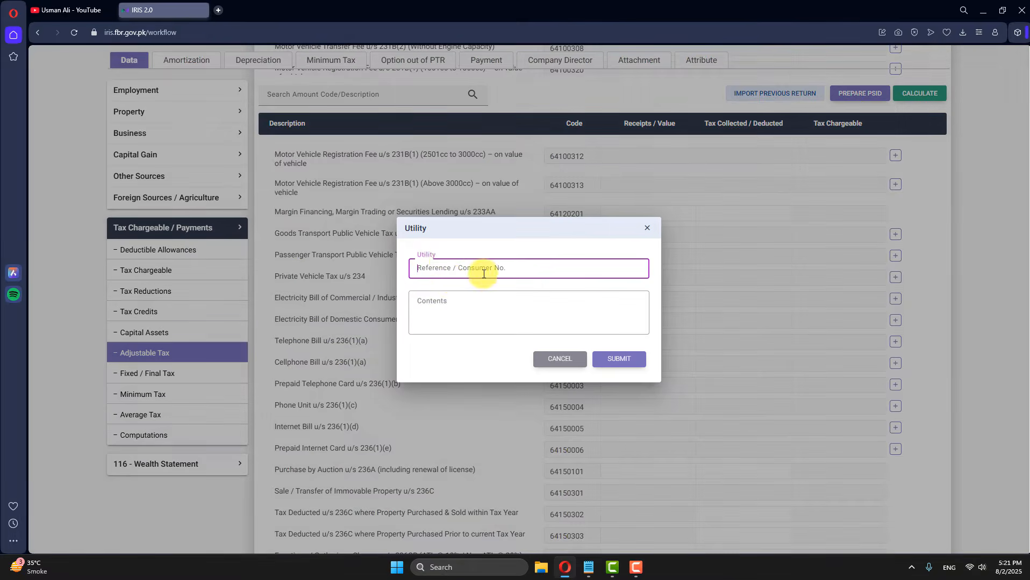
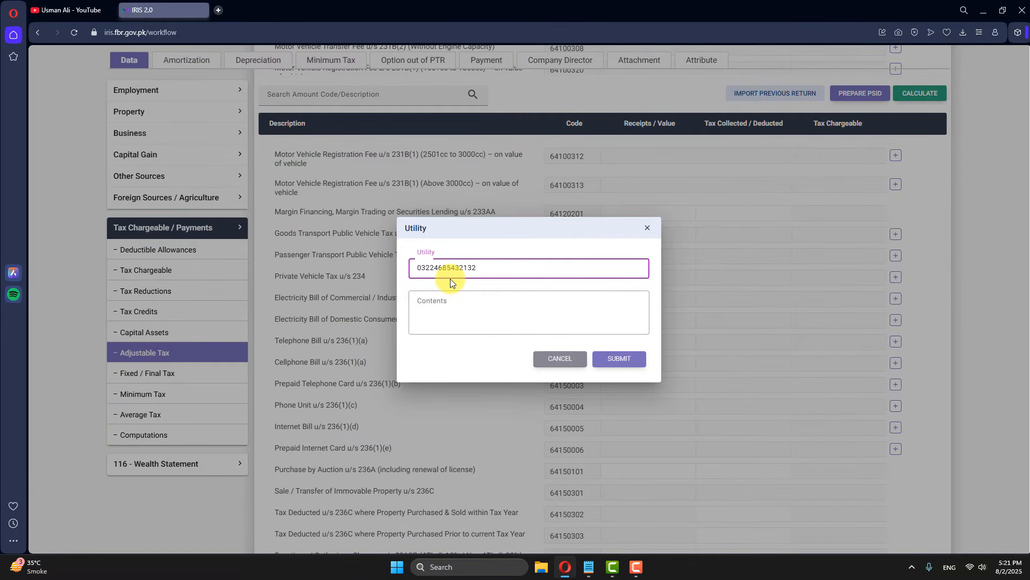
{"action": "left_click", "coordinate": [452, 301]}
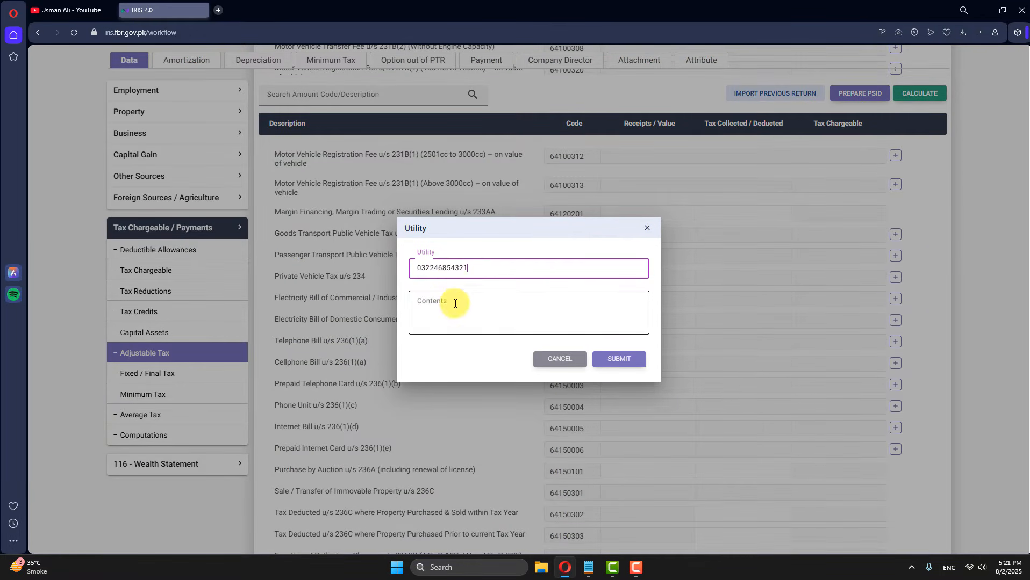
{"action": "type", "text": "Mobilink"}
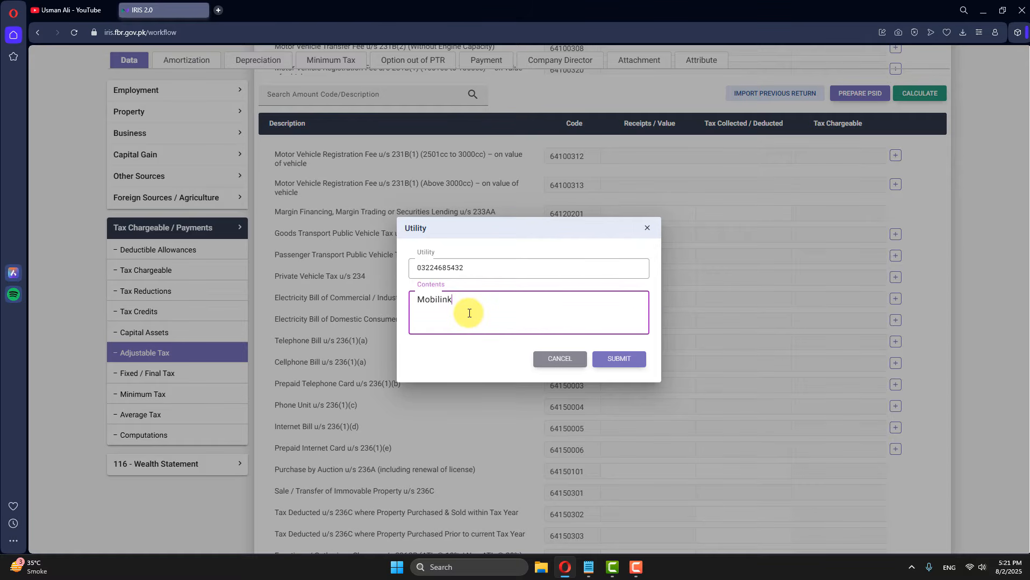
{"action": "left_click", "coordinate": [599, 359]}
Step: Enter 1,550 tax collected on the Mobilink bill and recalculate
{"action": "left_click", "coordinate": [773, 359]}
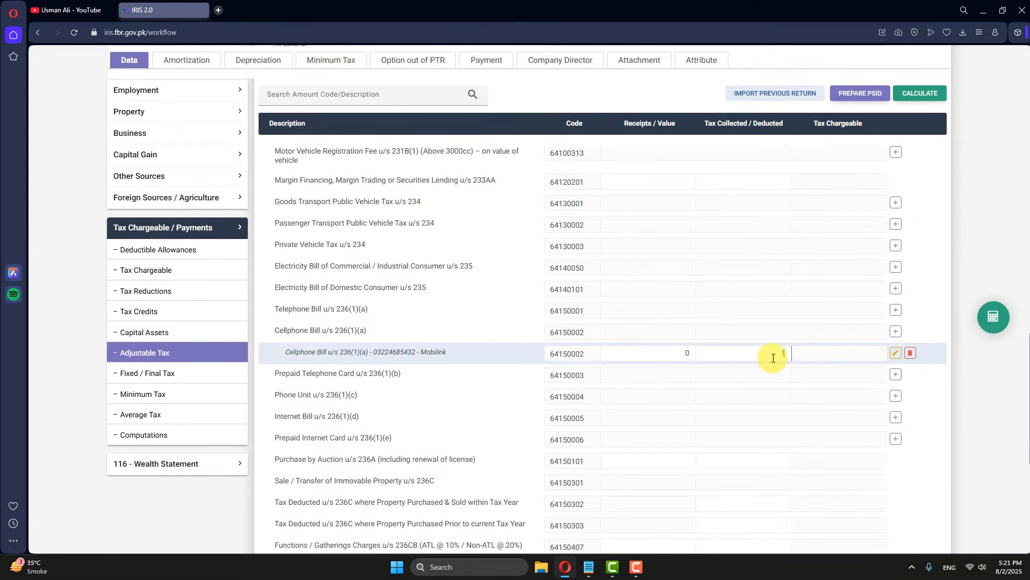
{"action": "type", "text": "1,550"}
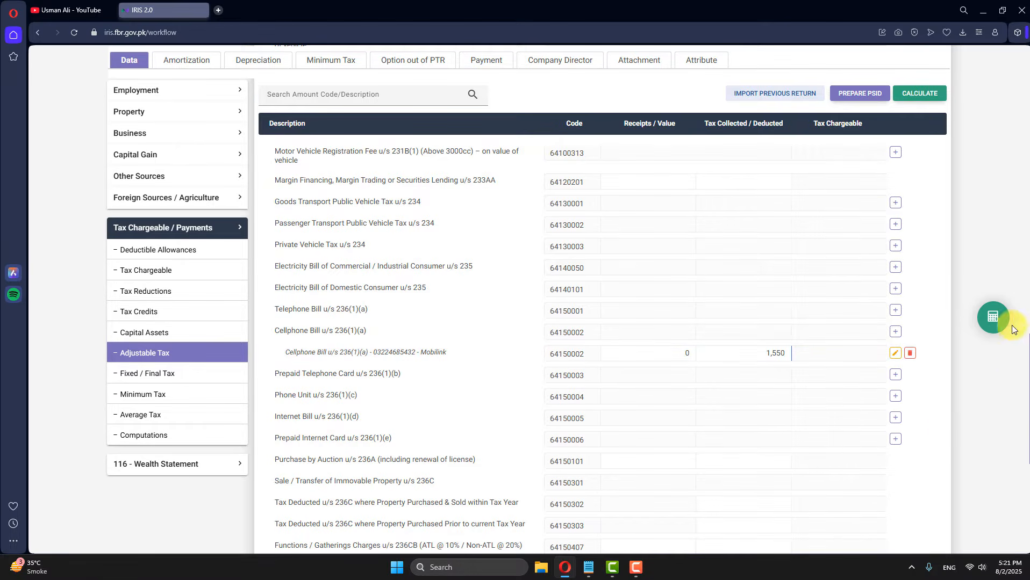
{"action": "left_click", "coordinate": [997, 321]}
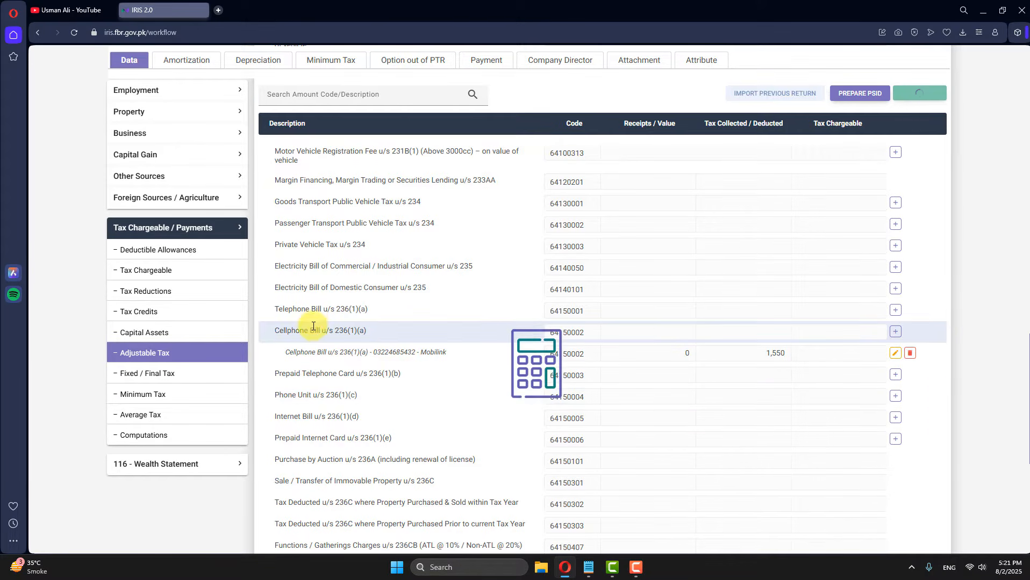
Step: Add an Internet Bill u/s 236(1)(d) entry for PTCL with its consumer number, 2,174 tax, recalculated
{"action": "left_click", "coordinate": [894, 417]}
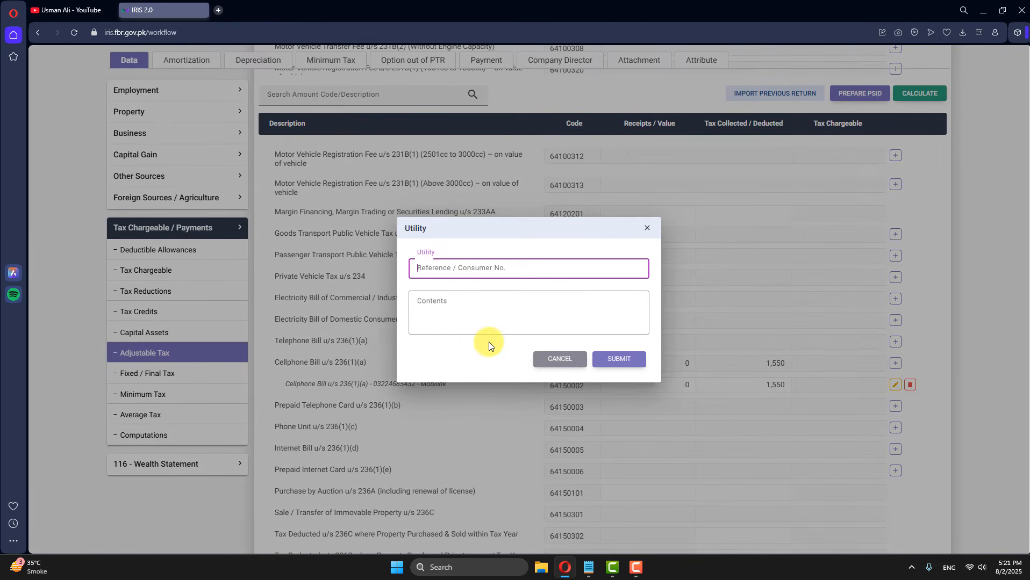
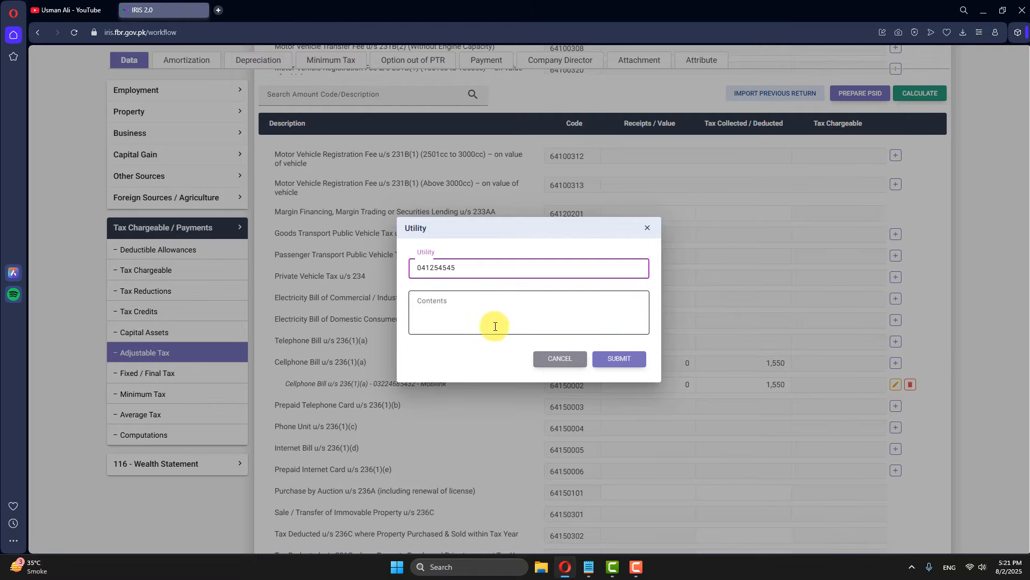
{"action": "left_click", "coordinate": [494, 327]}
{"action": "type", "text": "PTCL"}
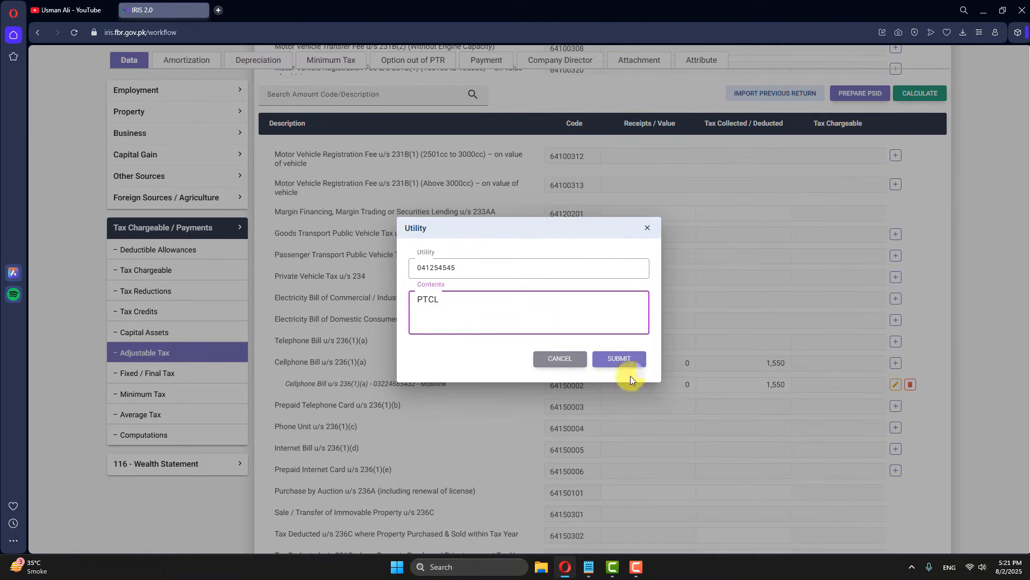
{"action": "left_click", "coordinate": [619, 359]}
{"action": "left_click", "coordinate": [790, 441]}
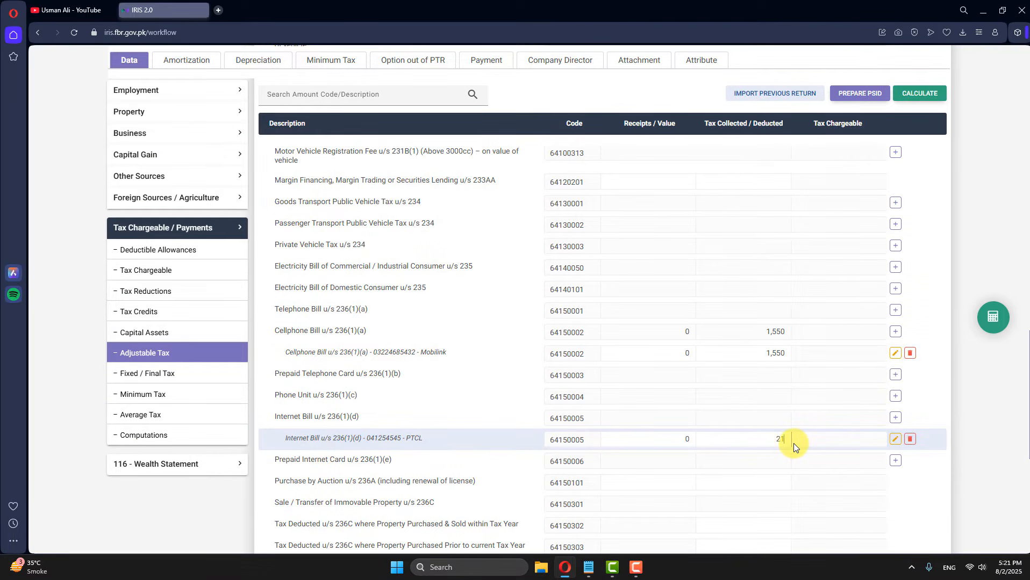
{"action": "left_click", "coordinate": [993, 317]}
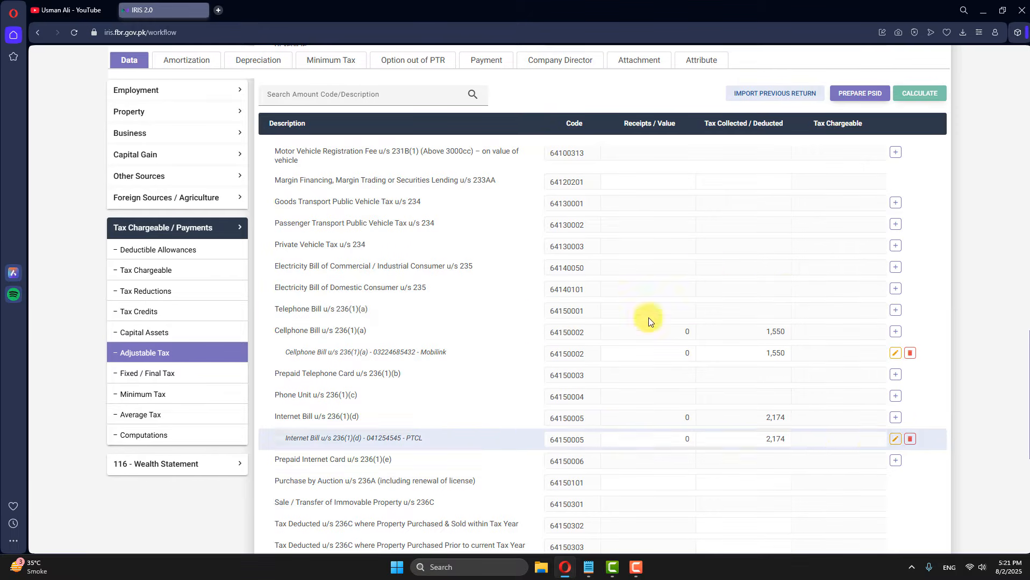
Step: Check Computations show 3,724 refundable tax, collapse Tax Chargeable, and expand 116 - Wealth Statement
{"action": "left_click", "coordinate": [166, 438]}
{"action": "scroll", "coordinate": [793, 395], "scroll_direction": "down", "scroll_amount": 10}
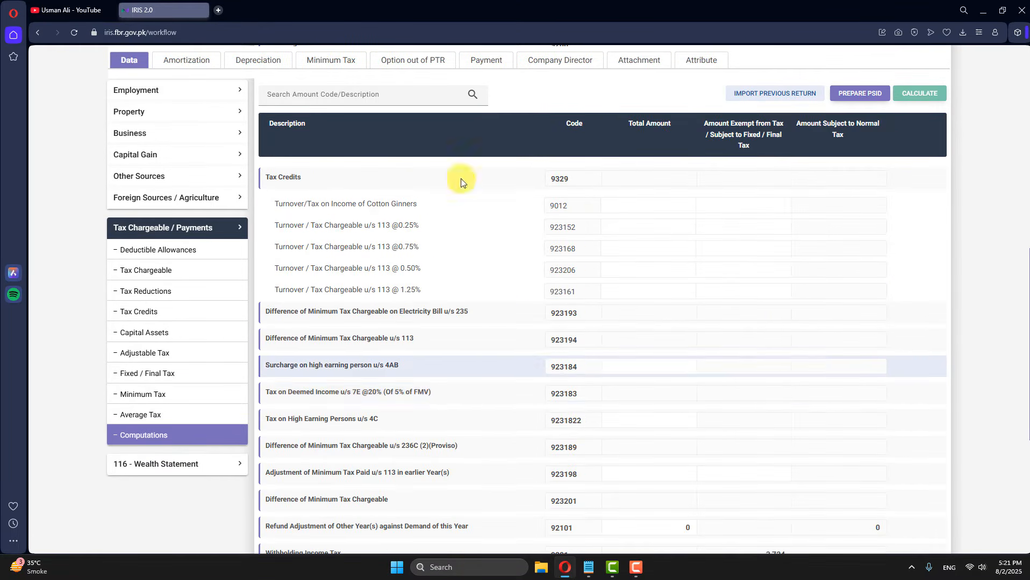
{"action": "scroll", "coordinate": [738, 456], "scroll_direction": "down", "scroll_amount": 5}
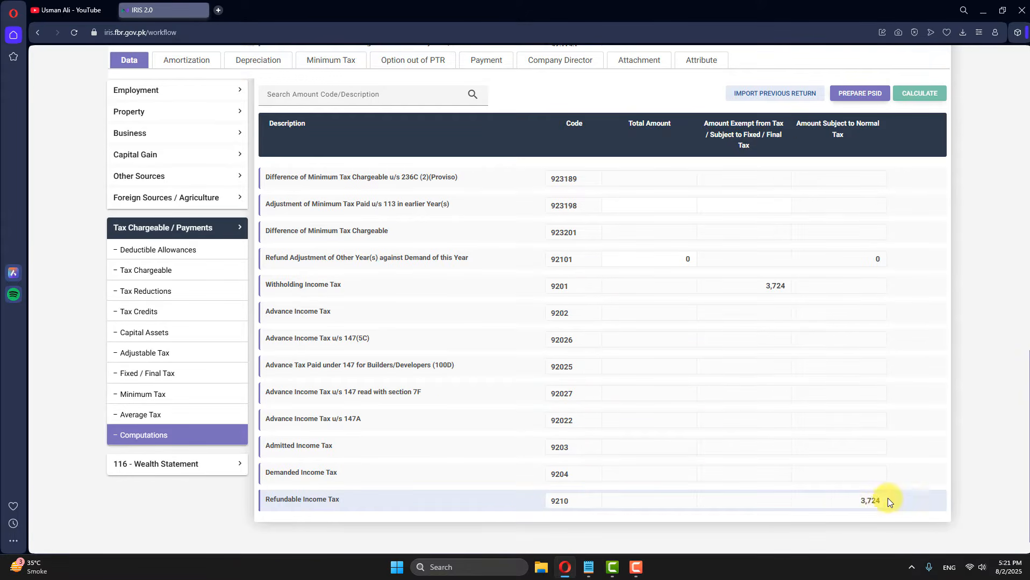
{"action": "left_click", "coordinate": [195, 226]}
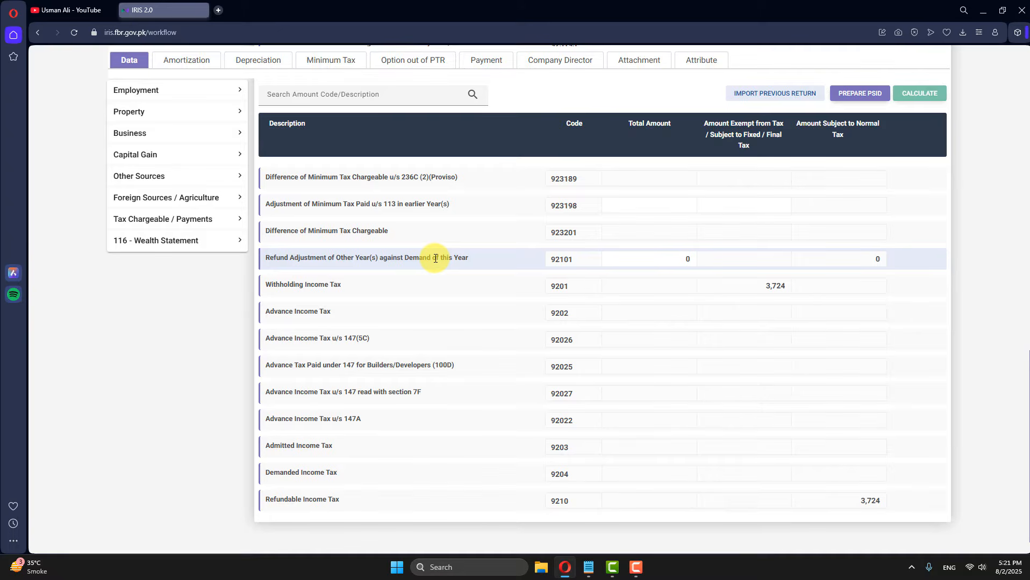
{"action": "scroll", "coordinate": [354, 220], "scroll_direction": "up", "scroll_amount": 5}
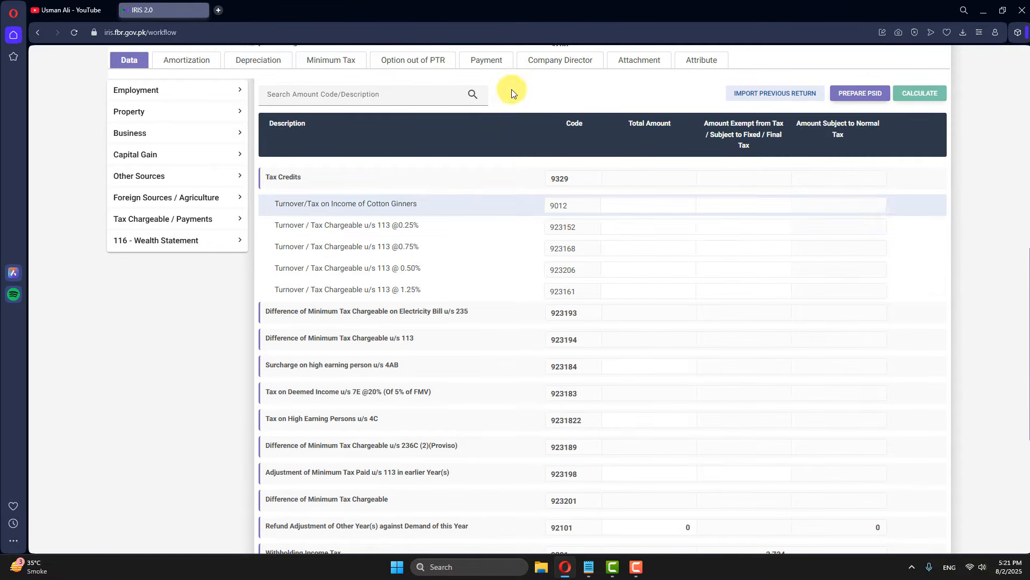
{"action": "left_click", "coordinate": [163, 248]}
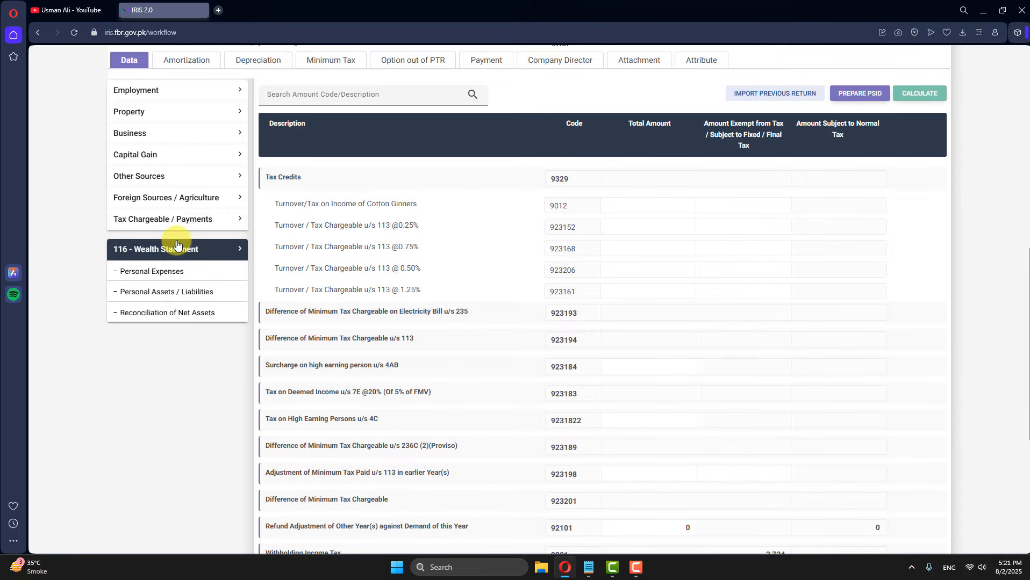
Step: In the net assets reconciliation, paste 1,500,000 into code 7032 and recalculate
{"action": "left_click", "coordinate": [134, 316]}
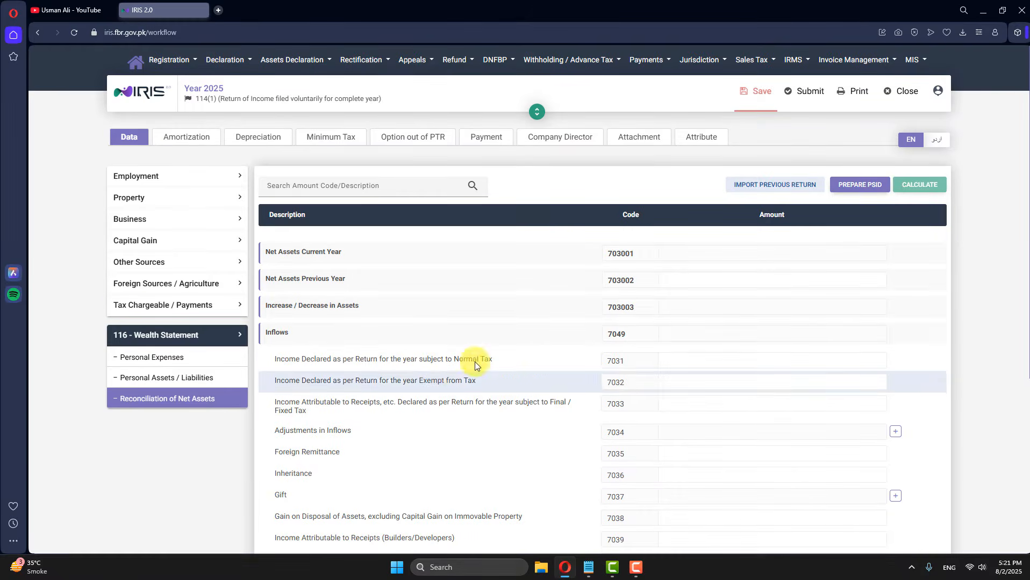
{"action": "scroll", "coordinate": [475, 362], "scroll_direction": "down", "scroll_amount": 2}
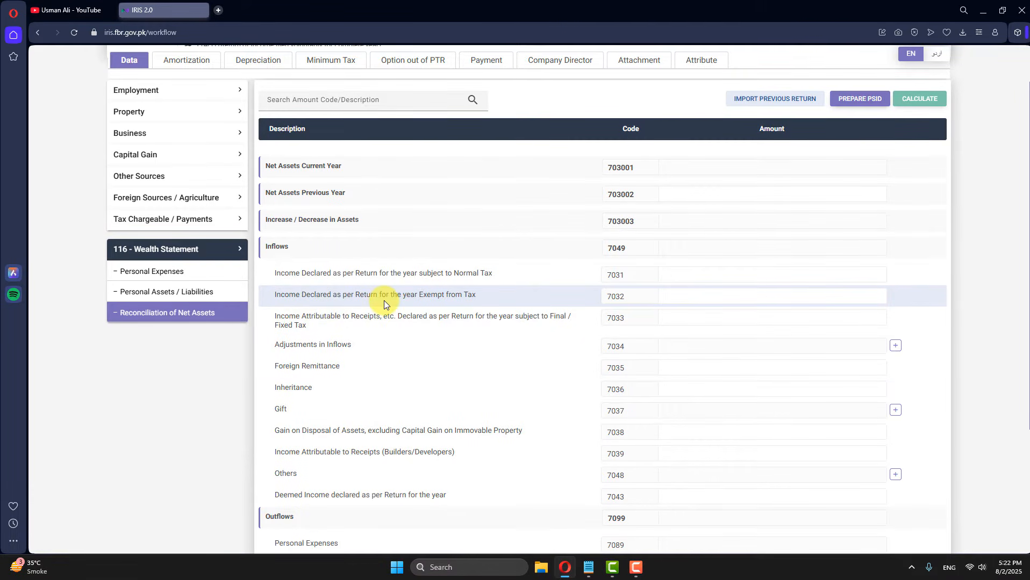
{"action": "left_click_drag", "start_coordinate": [423, 296], "coordinate": [461, 296]}
{"action": "left_click", "coordinate": [851, 294]}
{"action": "type", "text": "1,500,000"}
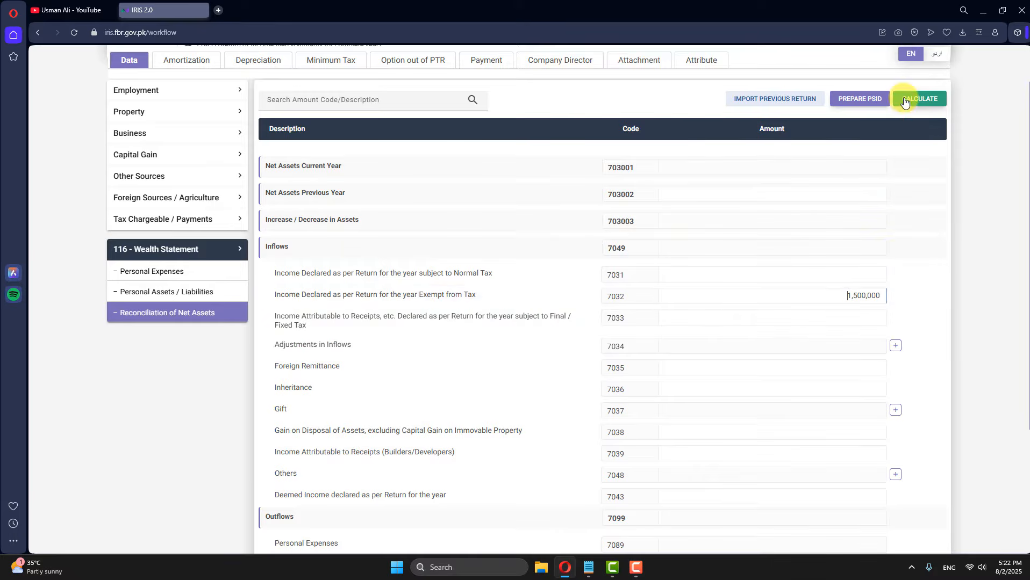
{"action": "left_click", "coordinate": [916, 99]}
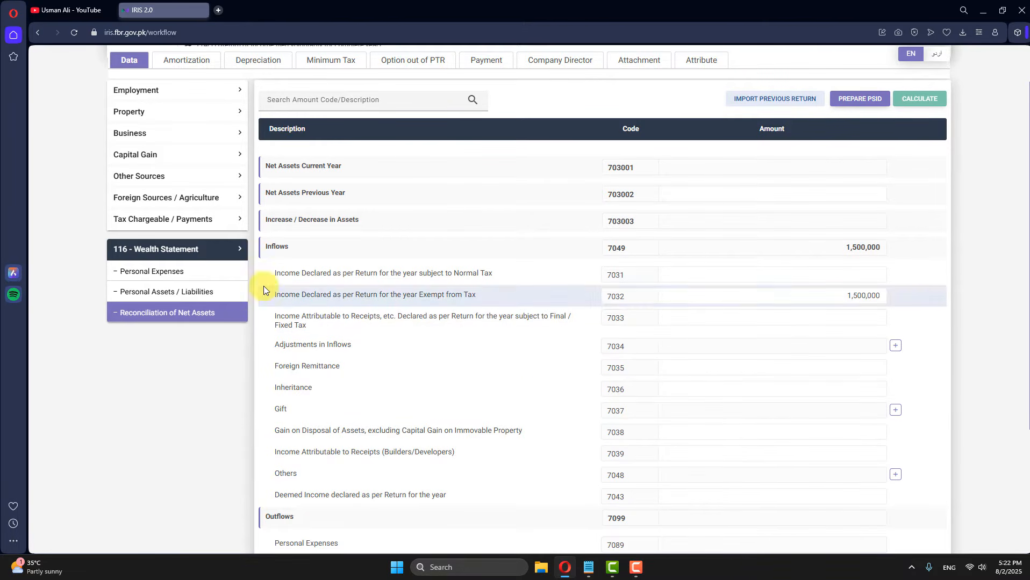
Step: Bring up the Personal Expenses schedule of the wealth statement
{"action": "left_click", "coordinate": [135, 272]}
{"action": "scroll", "coordinate": [836, 297], "scroll_direction": "down", "scroll_amount": 2}
{"action": "scroll", "coordinate": [747, 391], "scroll_direction": "up", "scroll_amount": 2}
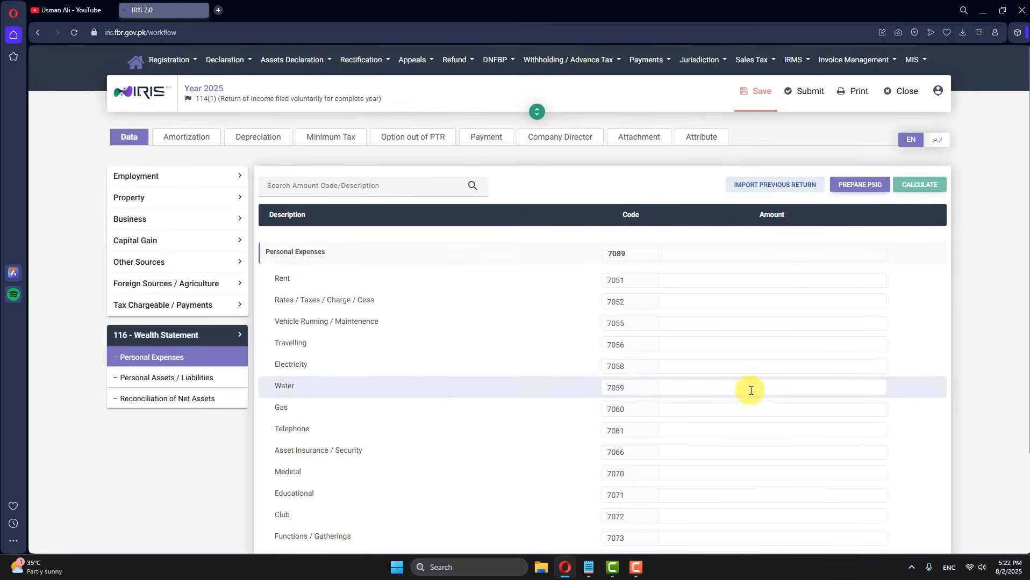
Step: Enter 450,000 as Other Personal / Household Expenses (7087) and recalculate the Personal Expenses total
{"action": "scroll", "coordinate": [347, 338], "scroll_direction": "down", "scroll_amount": 2}
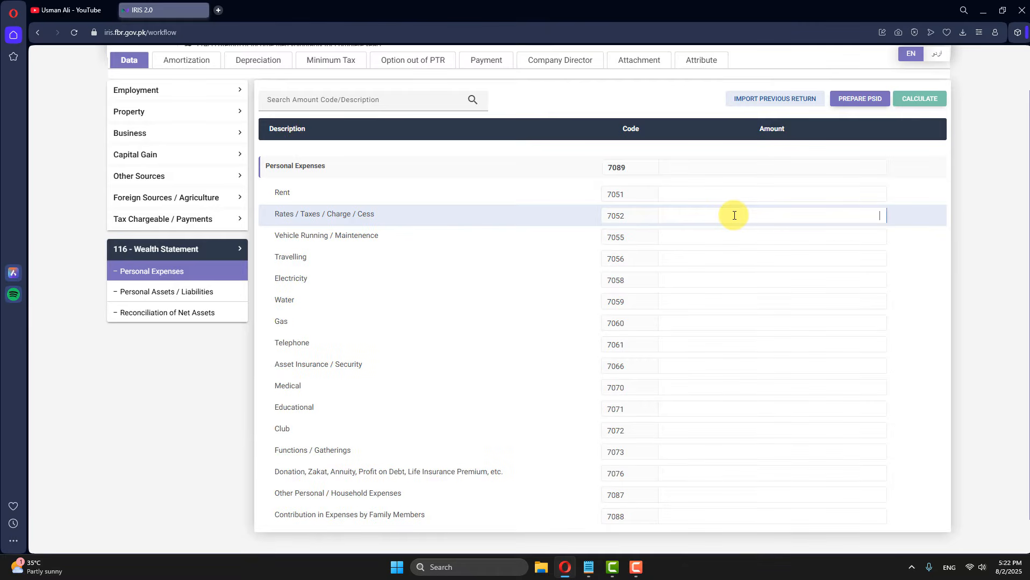
{"action": "left_click", "coordinate": [745, 193]}
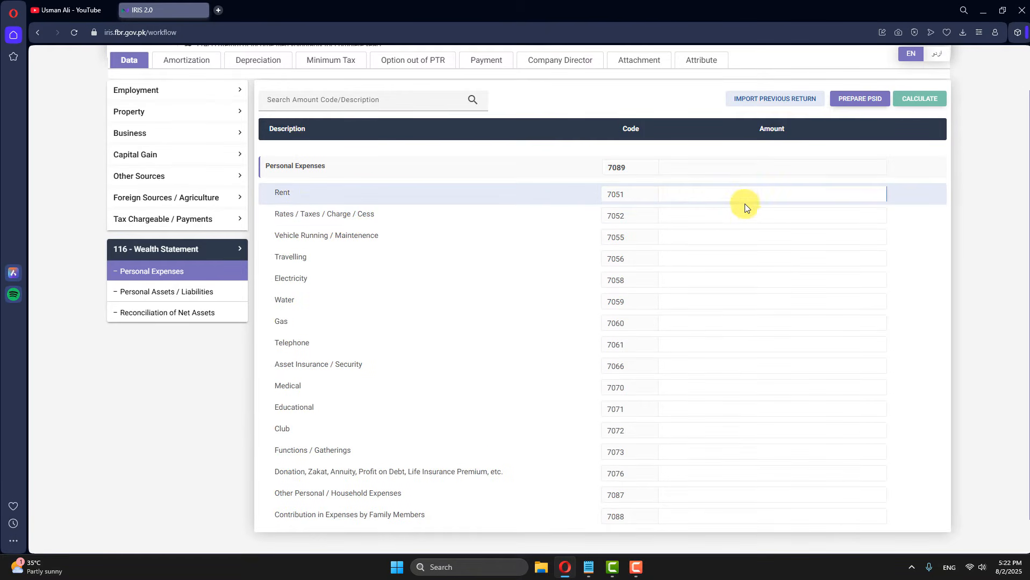
{"action": "left_click", "coordinate": [744, 239]}
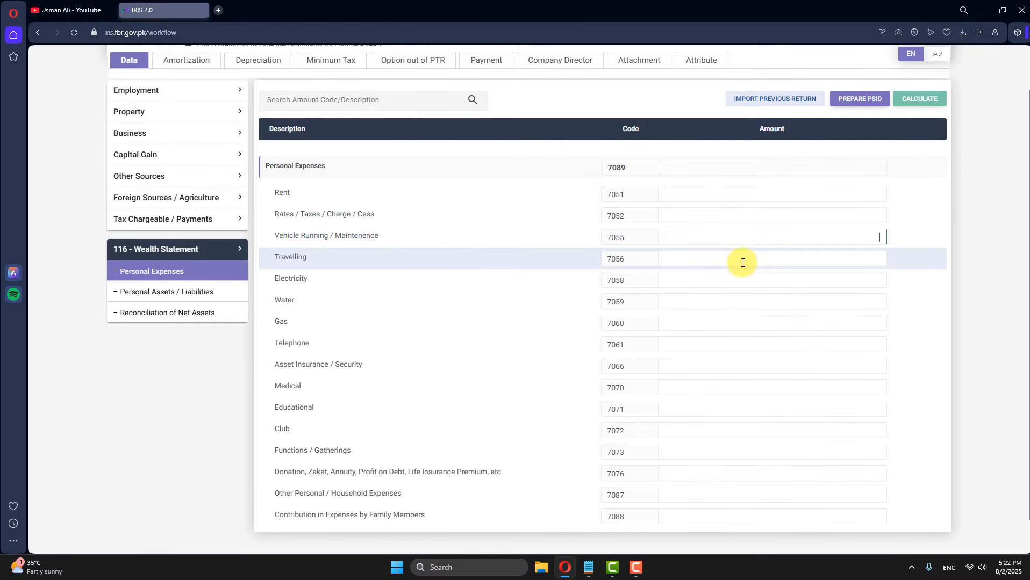
{"action": "left_click", "coordinate": [740, 261]}
{"action": "left_click", "coordinate": [741, 294]}
{"action": "left_click", "coordinate": [743, 283]}
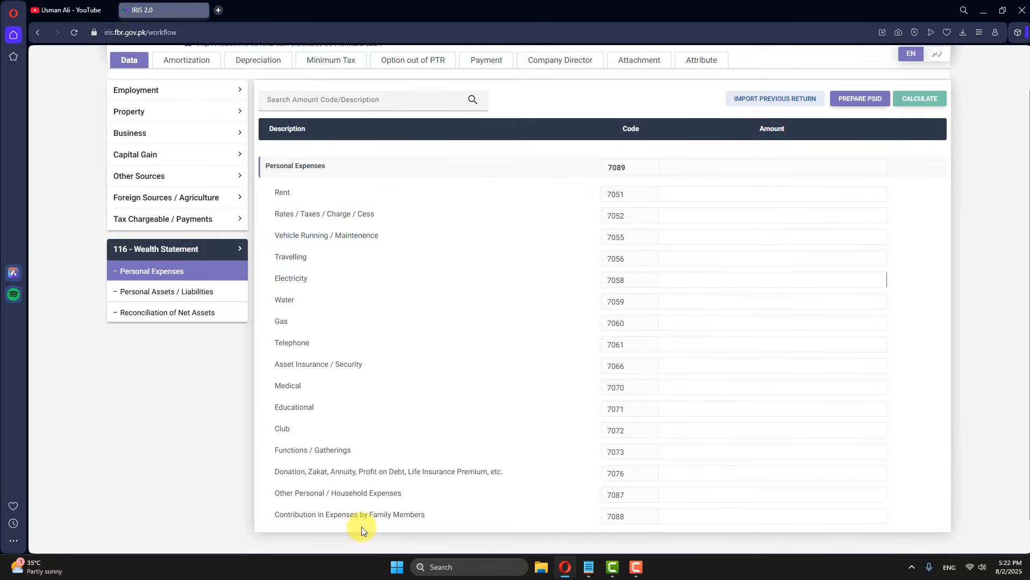
{"action": "left_click", "coordinate": [808, 496]}
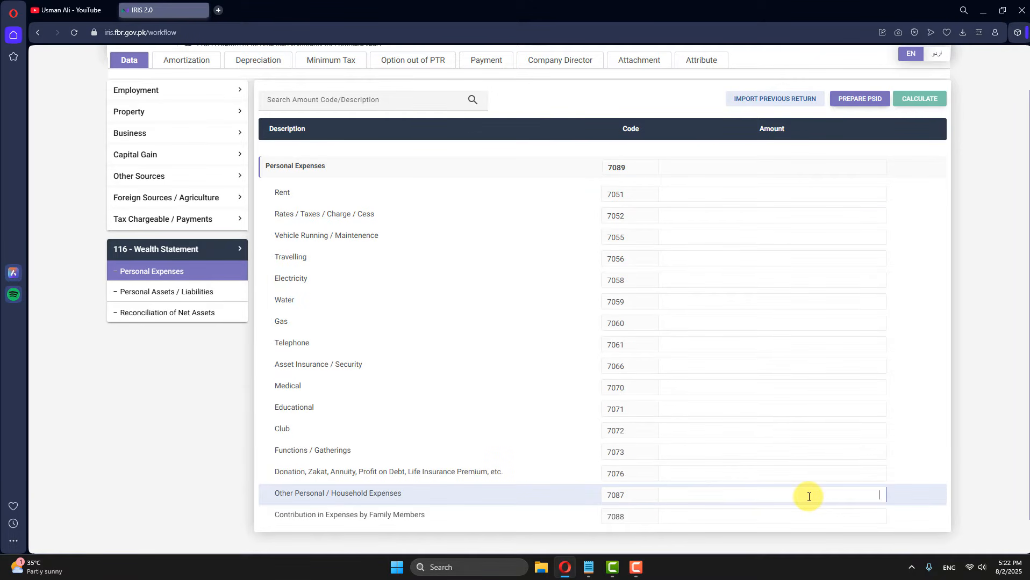
{"action": "type", "text": "450"}
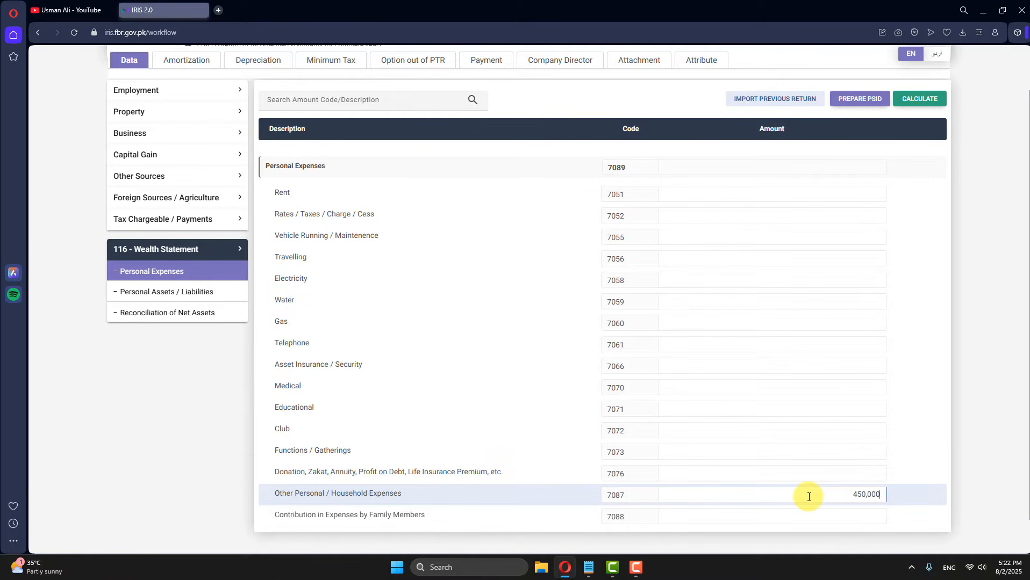
{"action": "left_click", "coordinate": [926, 101]}
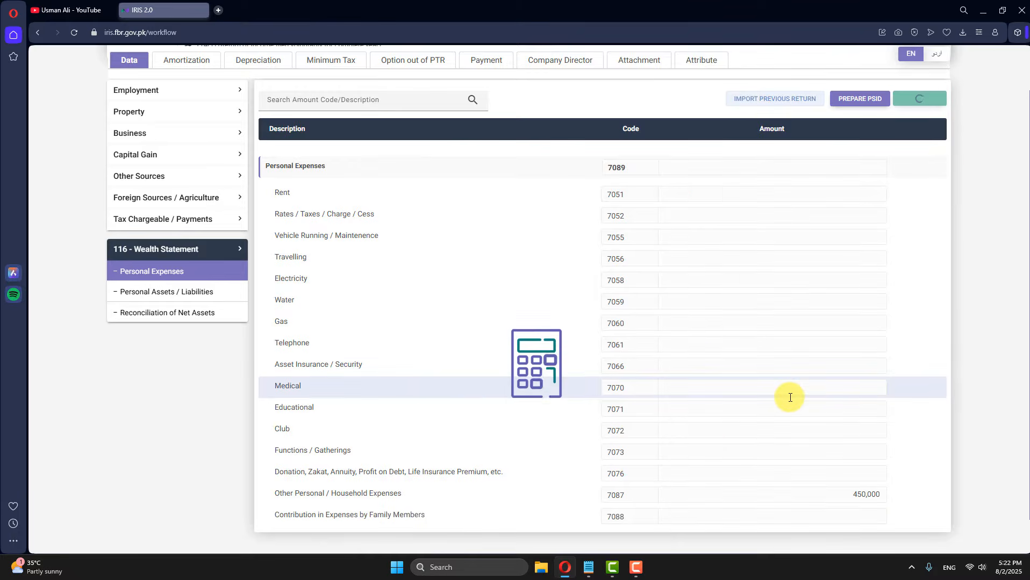
Step: Review the Reconciliation of Net Assets, checking the inflows and the 450,000 outflows and personal expenses
{"action": "left_click", "coordinate": [163, 321]}
{"action": "scroll", "coordinate": [537, 446], "scroll_direction": "down", "scroll_amount": 5}
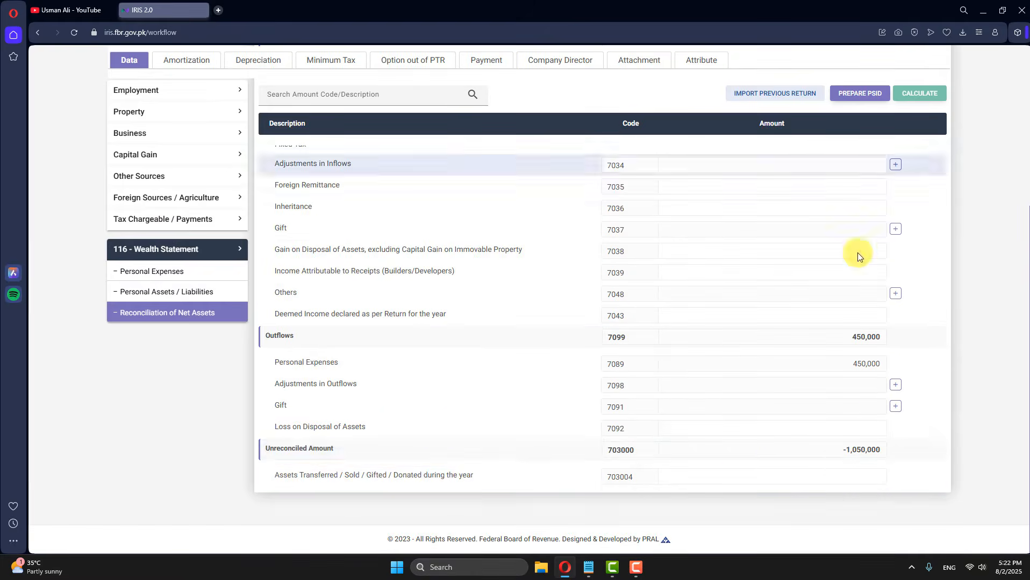
{"action": "scroll", "coordinate": [858, 257], "scroll_direction": "up", "scroll_amount": 5}
{"action": "double_click", "coordinate": [836, 331]}
{"action": "scroll", "coordinate": [829, 317], "scroll_direction": "down", "scroll_amount": 5}
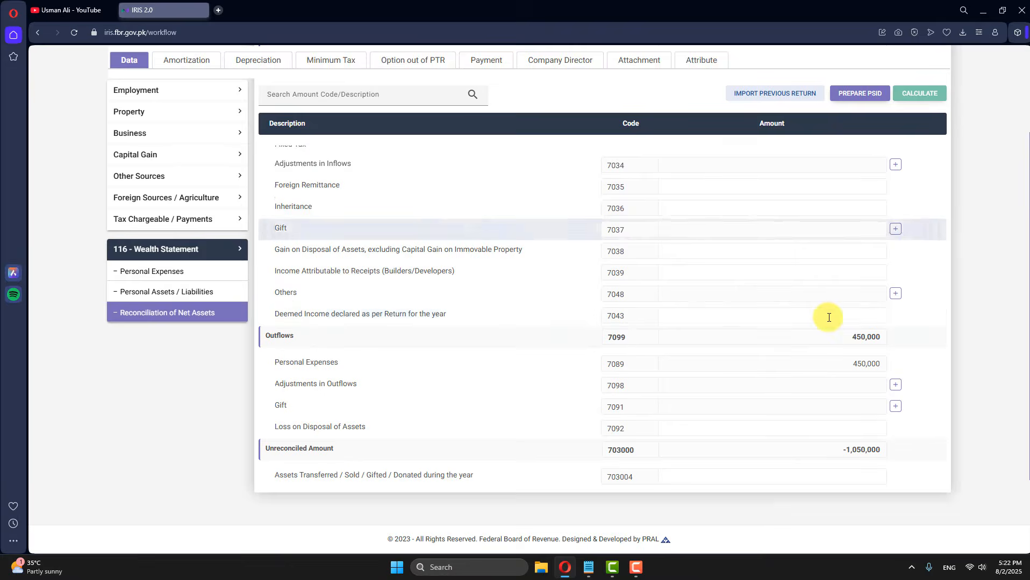
{"action": "left_click_drag", "start_coordinate": [852, 337], "coordinate": [900, 339]}
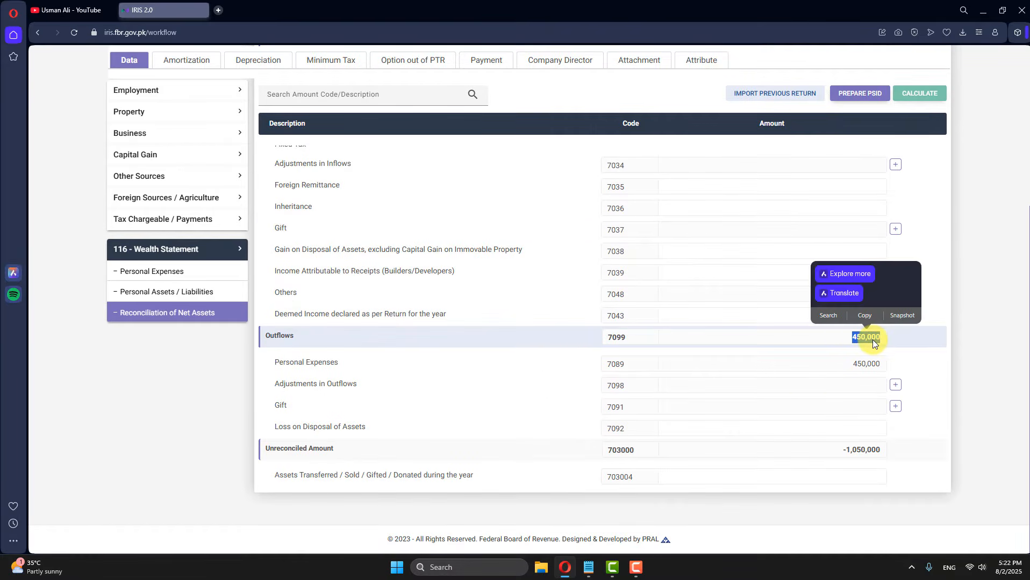
{"action": "left_click_drag", "start_coordinate": [851, 363], "coordinate": [890, 366]}
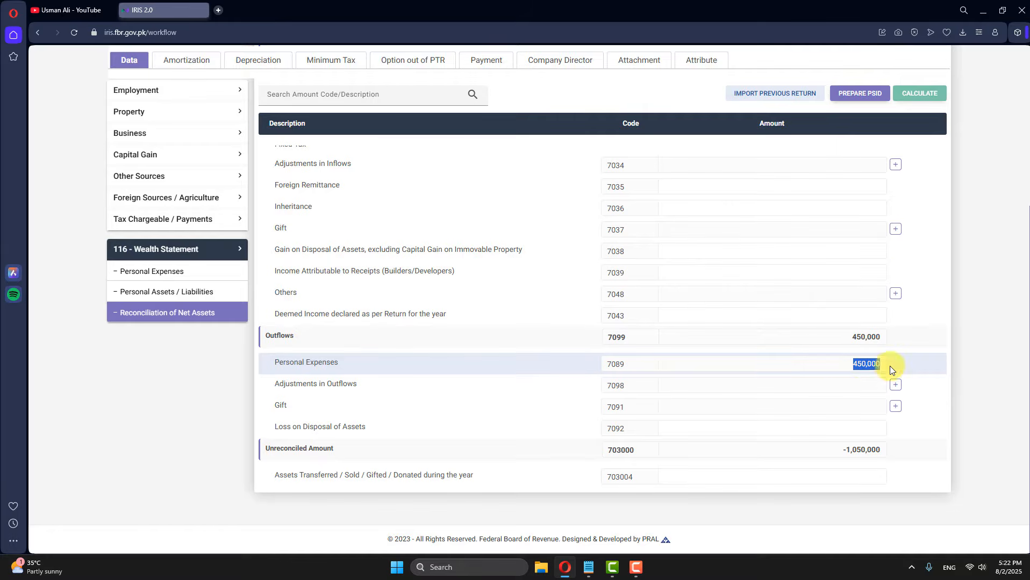
{"action": "left_click", "coordinate": [835, 361]}
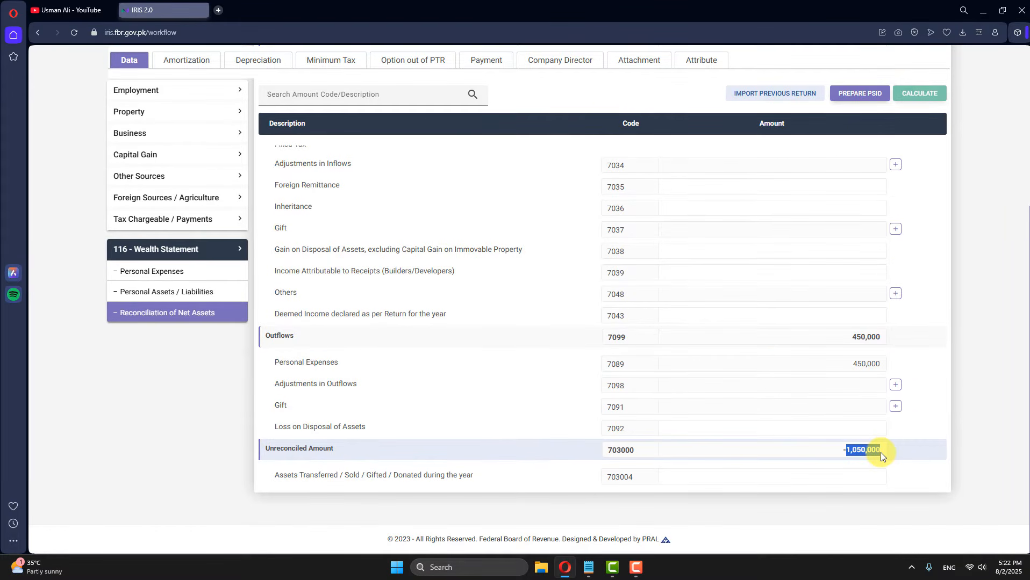
Step: Enter 1,050,000 as Cash (Non-Business) under code 7012 and recalculate
{"action": "left_click", "coordinate": [140, 294]}
{"action": "scroll", "coordinate": [437, 386], "scroll_direction": "down", "scroll_amount": 3}
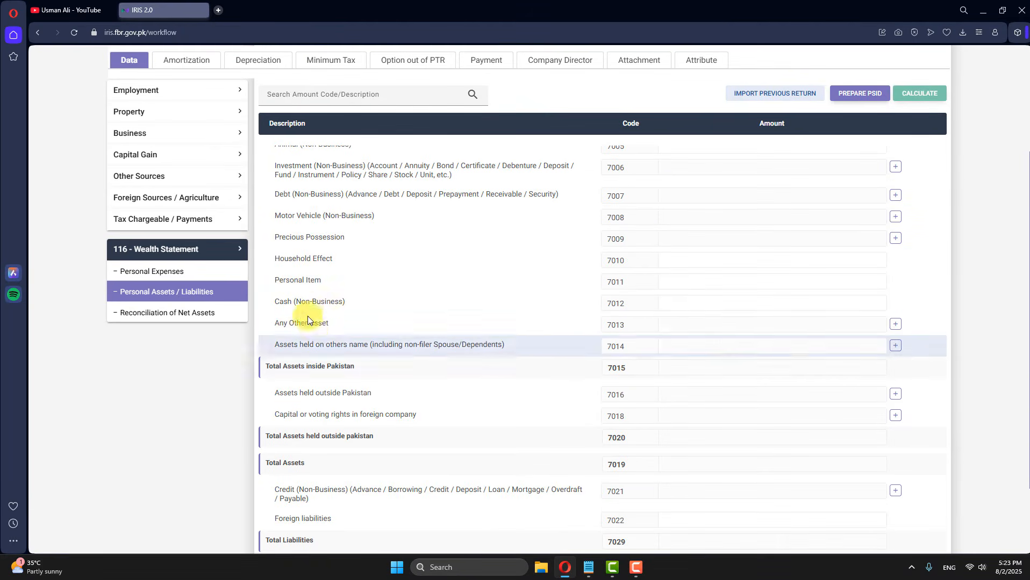
{"action": "left_click", "coordinate": [840, 309]}
{"action": "type", "text": "1,050,000"}
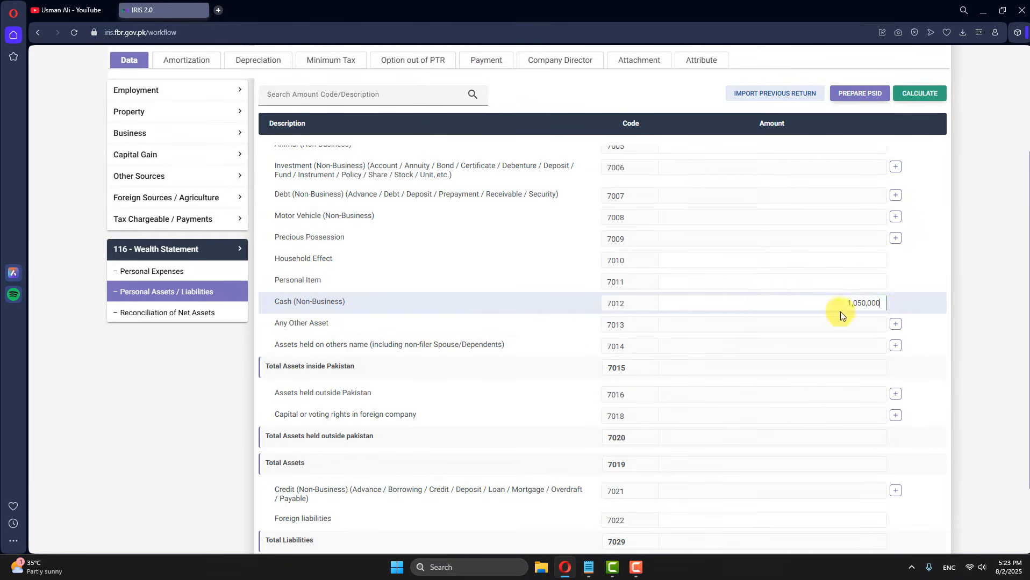
{"action": "left_click", "coordinate": [942, 93]}
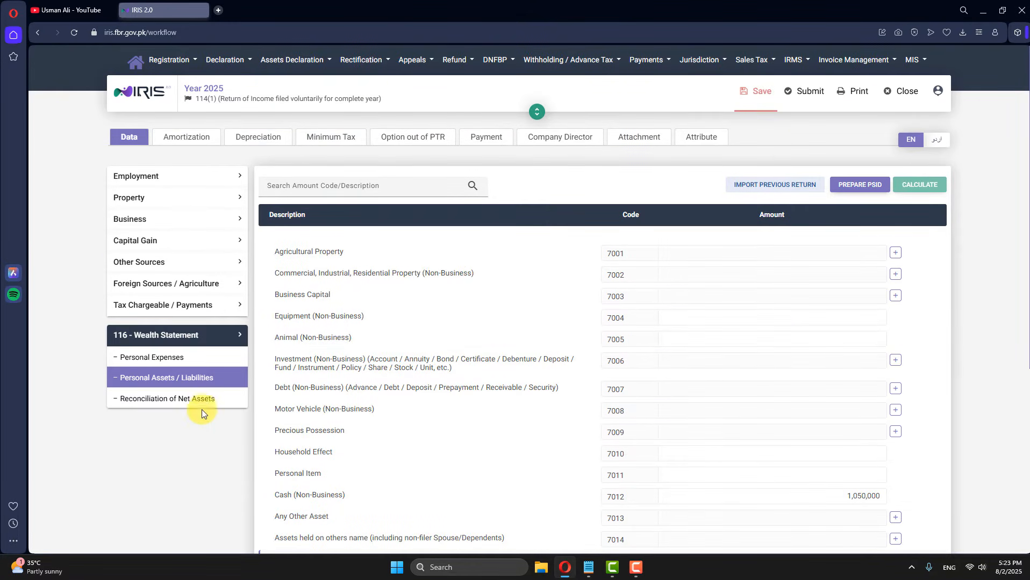
{"action": "left_click", "coordinate": [217, 409]}
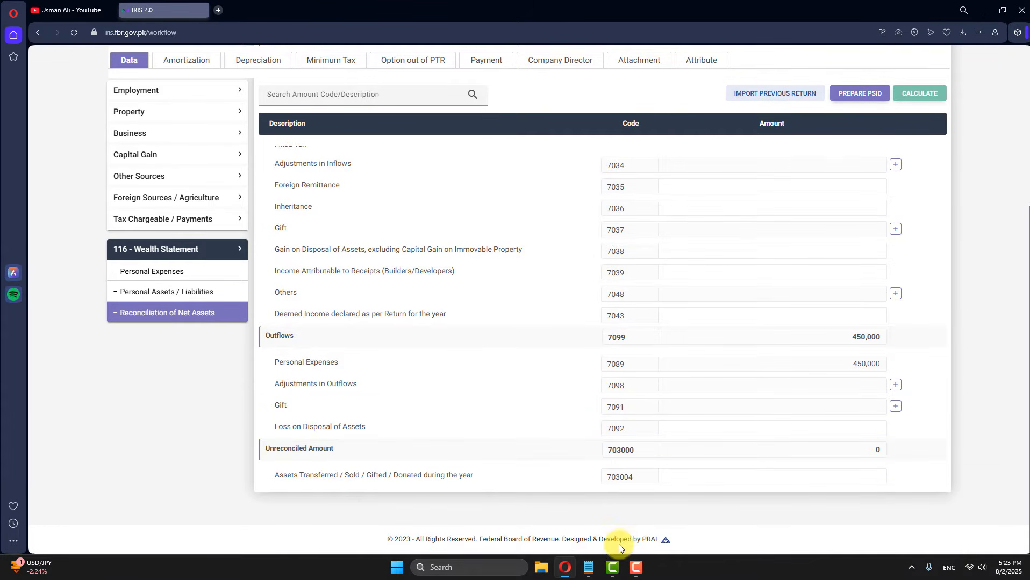
{"action": "left_click", "coordinate": [636, 567]}
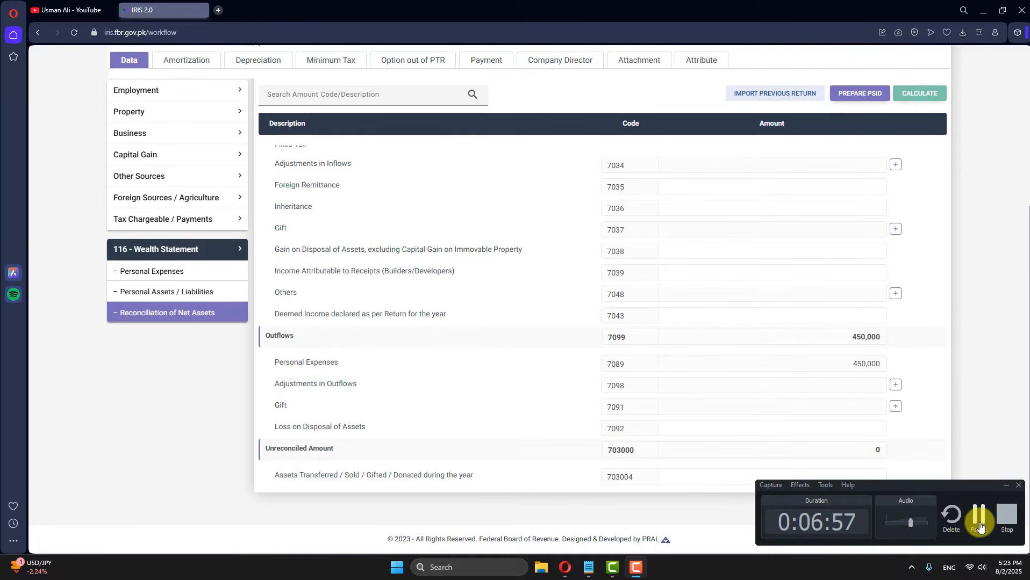
{"action": "left_click", "coordinate": [978, 515]}
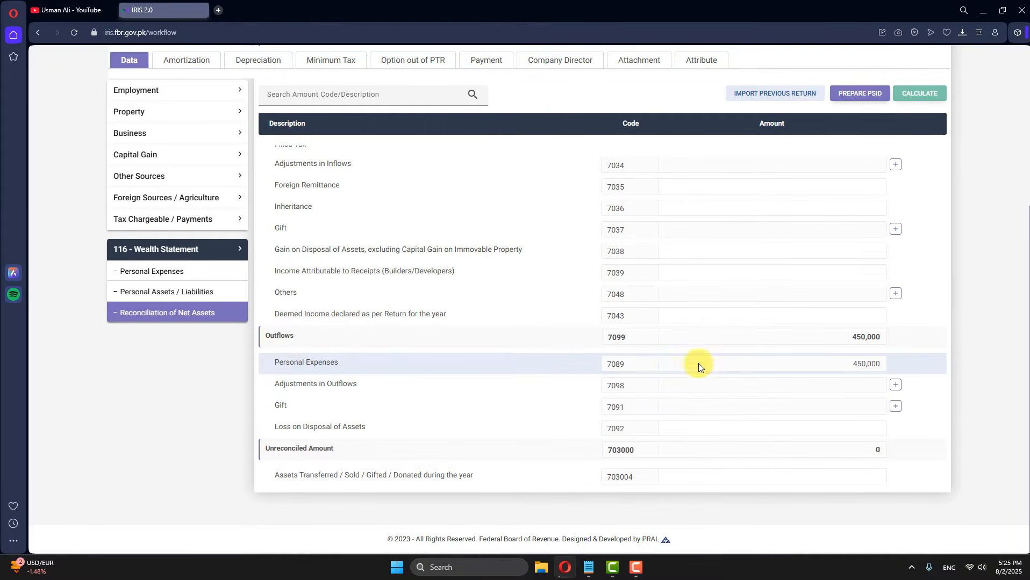
{"action": "left_click", "coordinate": [180, 292]}
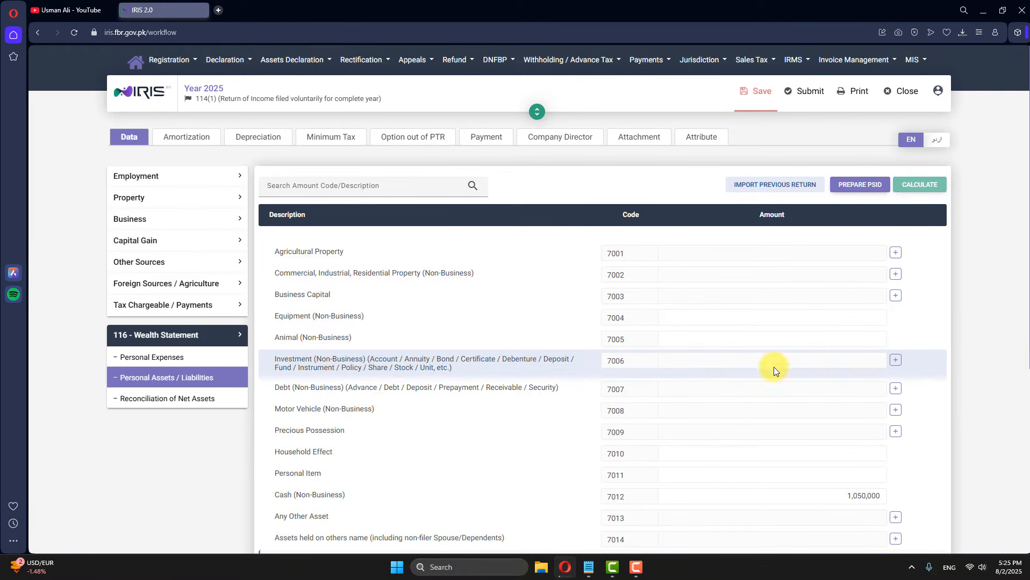
{"action": "scroll", "coordinate": [444, 357], "scroll_direction": "down", "scroll_amount": 2}
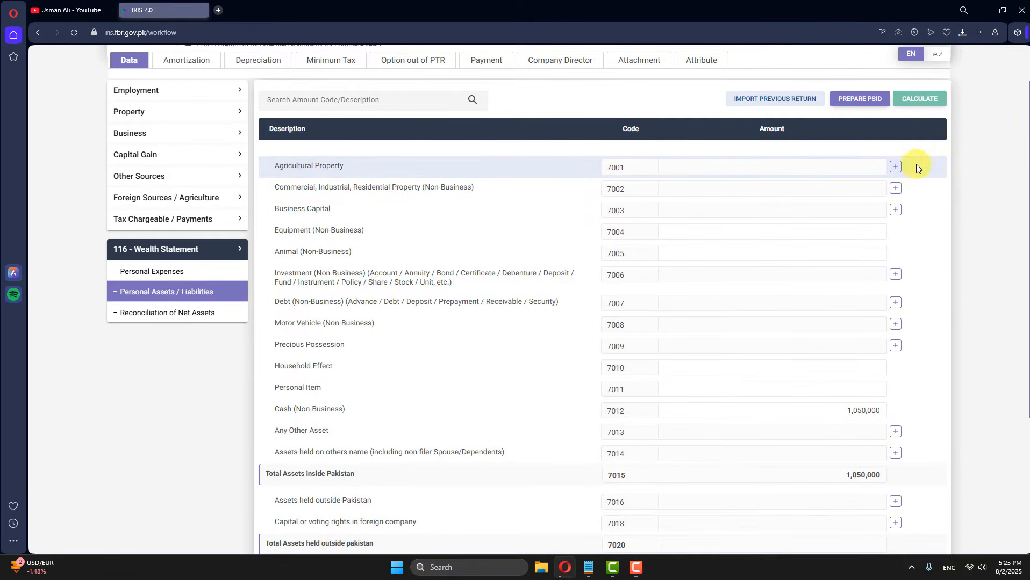
{"action": "left_click", "coordinate": [895, 166]}
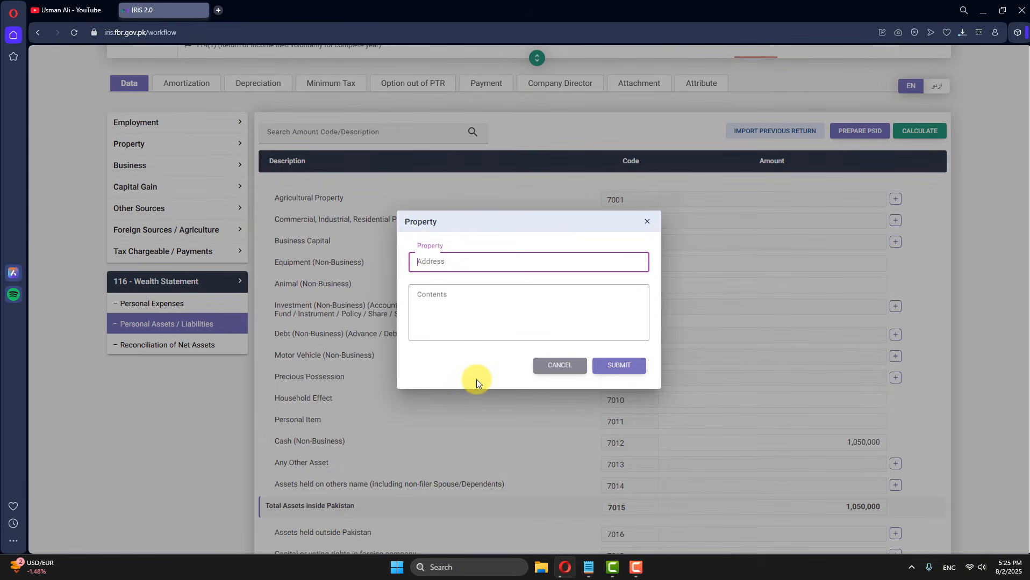
{"action": "type", "text": "Chak No. 232 rb"}
{"action": "key", "text": "Tab"}
{"action": "type", "text": "Tehs"}
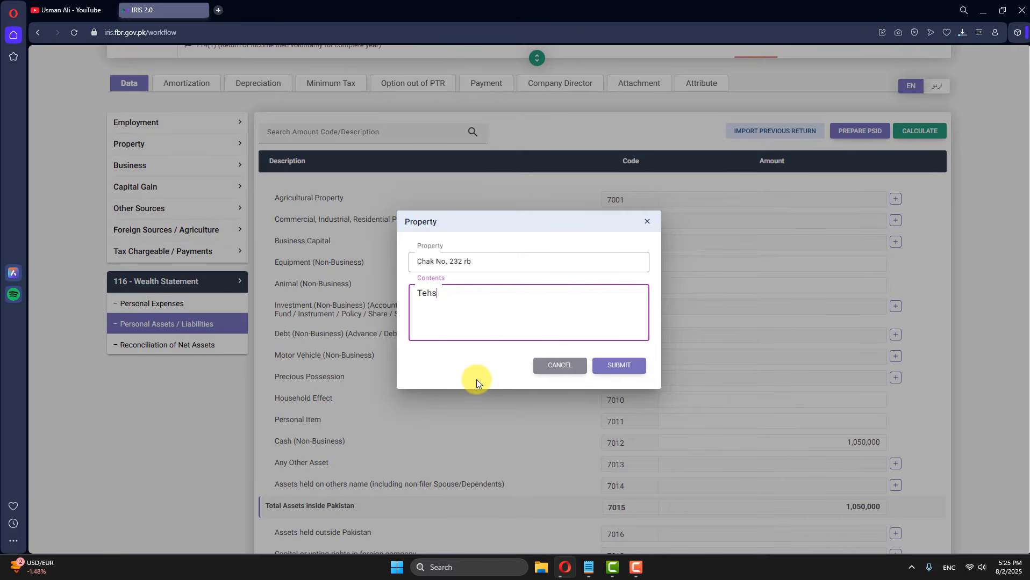
{"action": "type", "text": "il Sadar District Faisalabad, "}
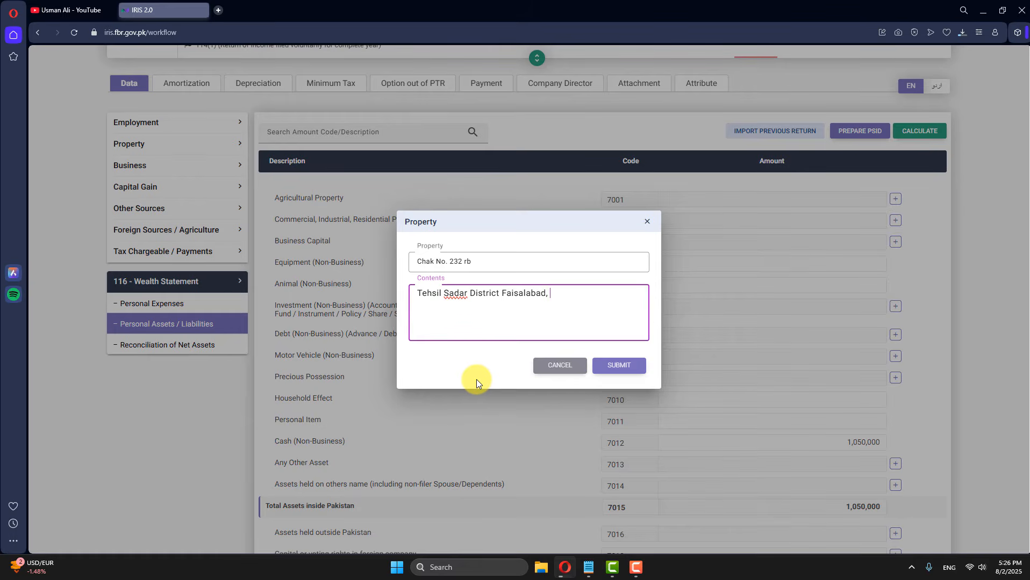
{"action": "type", "text": "Square no. 25 Killa no. 14,"}
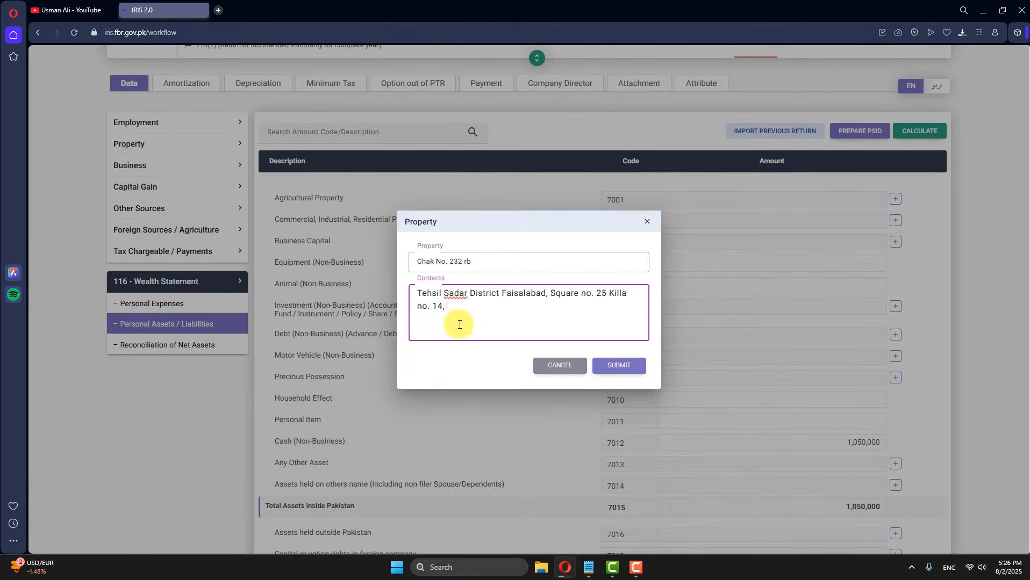
{"action": "left_click", "coordinate": [419, 293]}
{"action": "type", "text": "Measuring "}
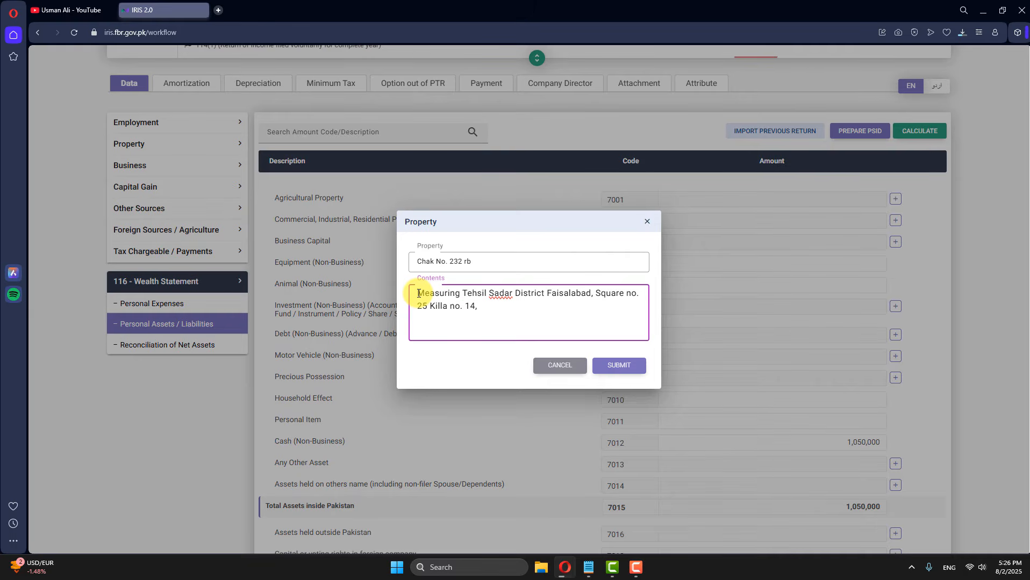
{"action": "type", "text": "18K"}
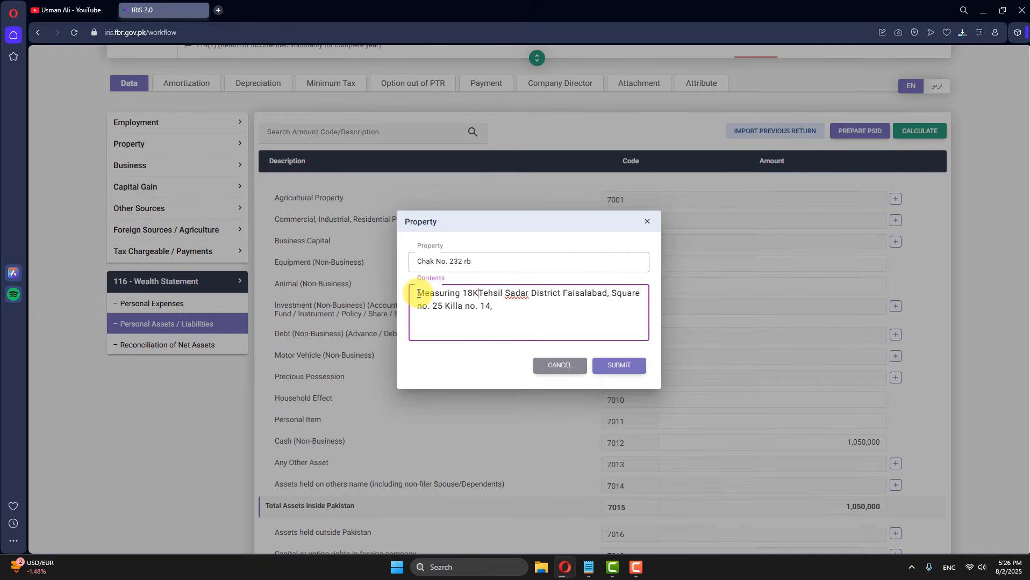
{"action": "type", "text": "-15"}
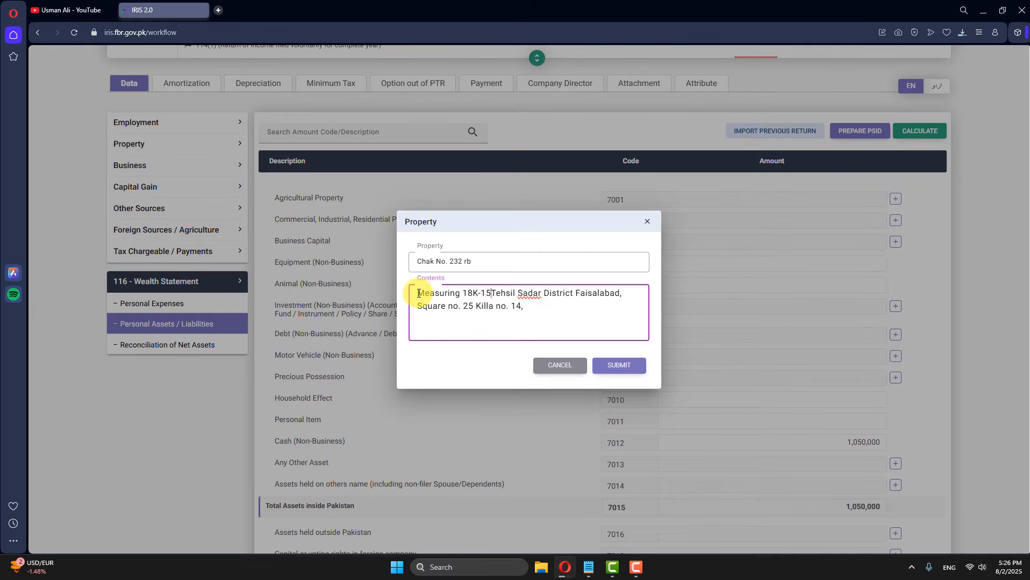
{"action": "type", "text": "M-0Sq"}
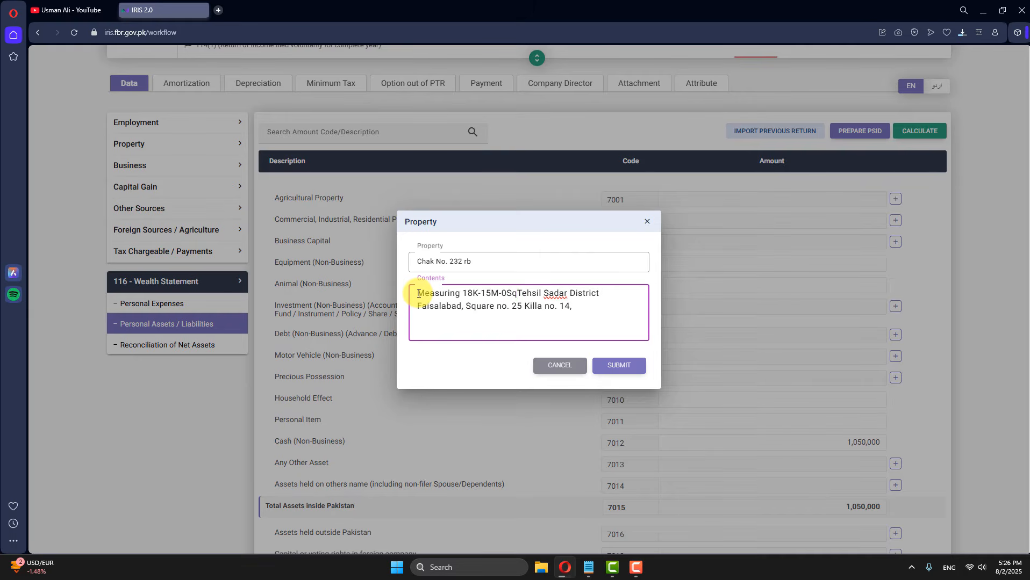
{"action": "type", "text": "ft,"}
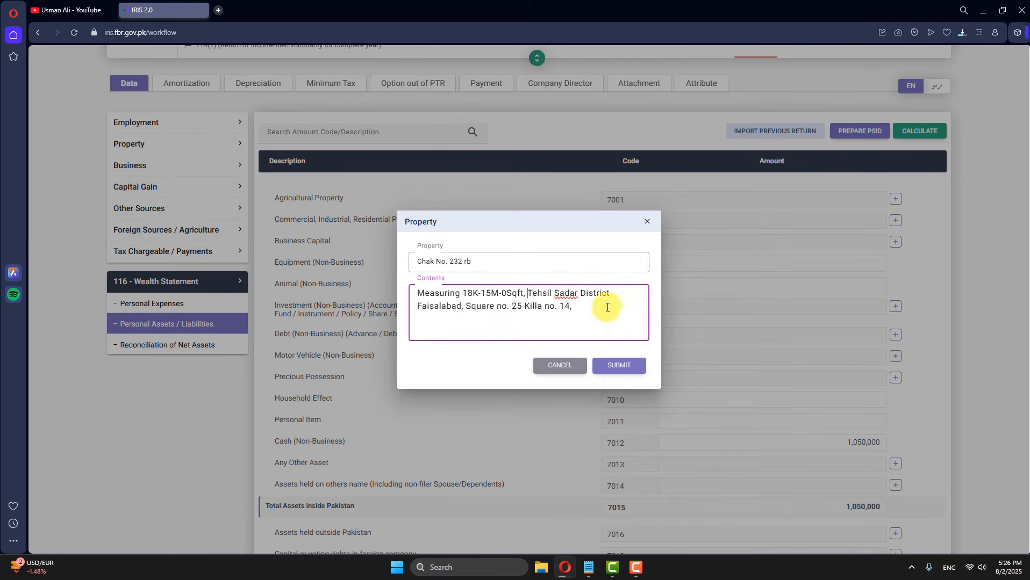
{"action": "left_click_drag", "start_coordinate": [607, 307], "coordinate": [409, 291]}
{"action": "left_click", "coordinate": [618, 365]}
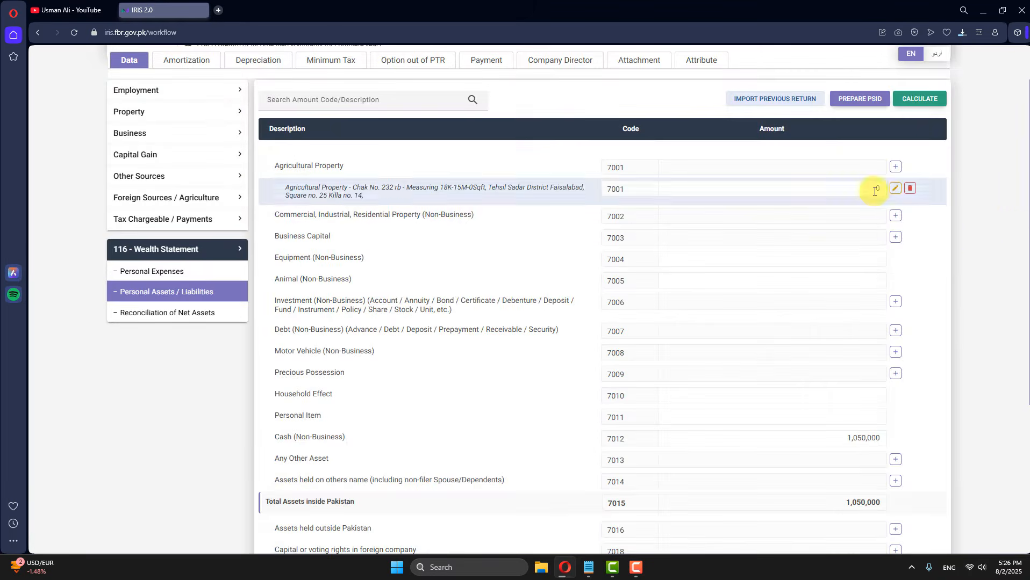
Step: Set the Chak No. 232 rb amount to 44,000,000 and recalculate the totals
{"action": "left_click", "coordinate": [874, 191]}
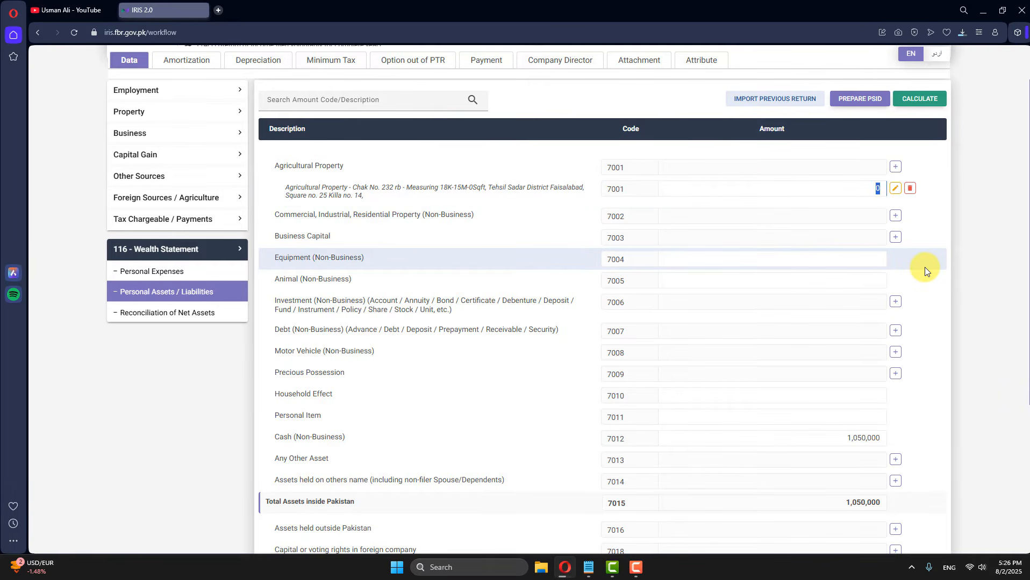
{"action": "type", "text": "44000000"}
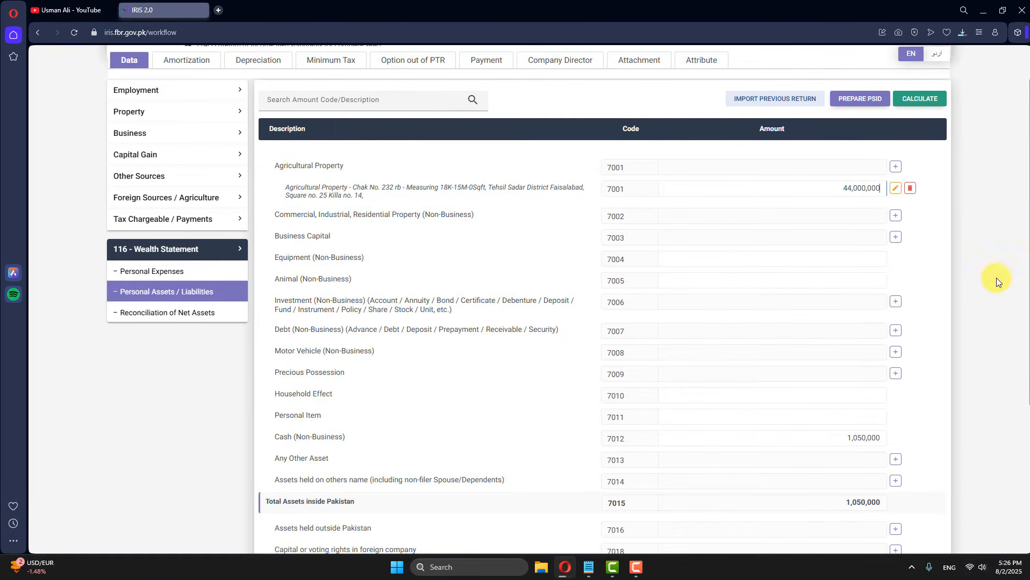
{"action": "left_click", "coordinate": [901, 105]}
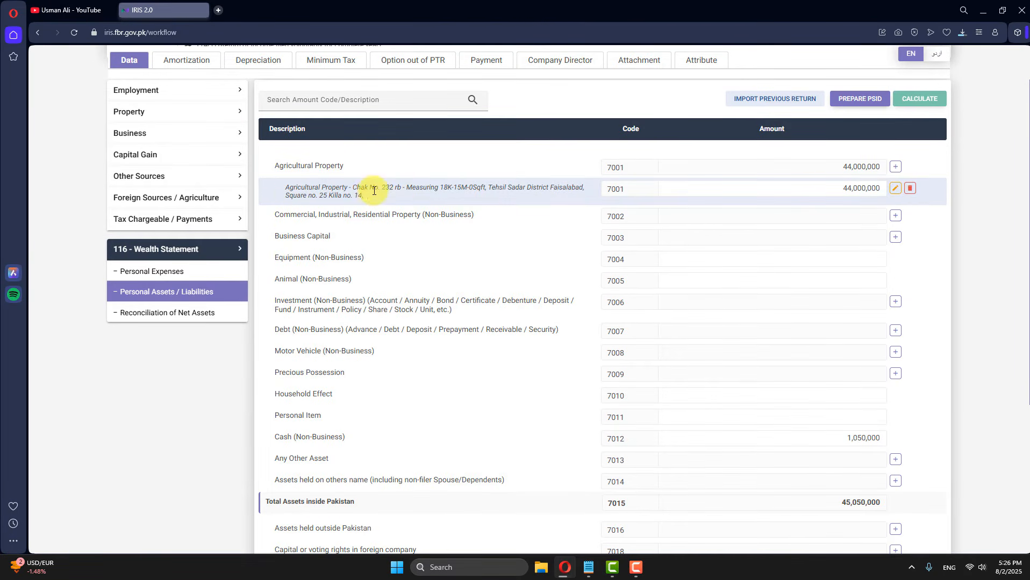
{"action": "left_click", "coordinate": [155, 198]}
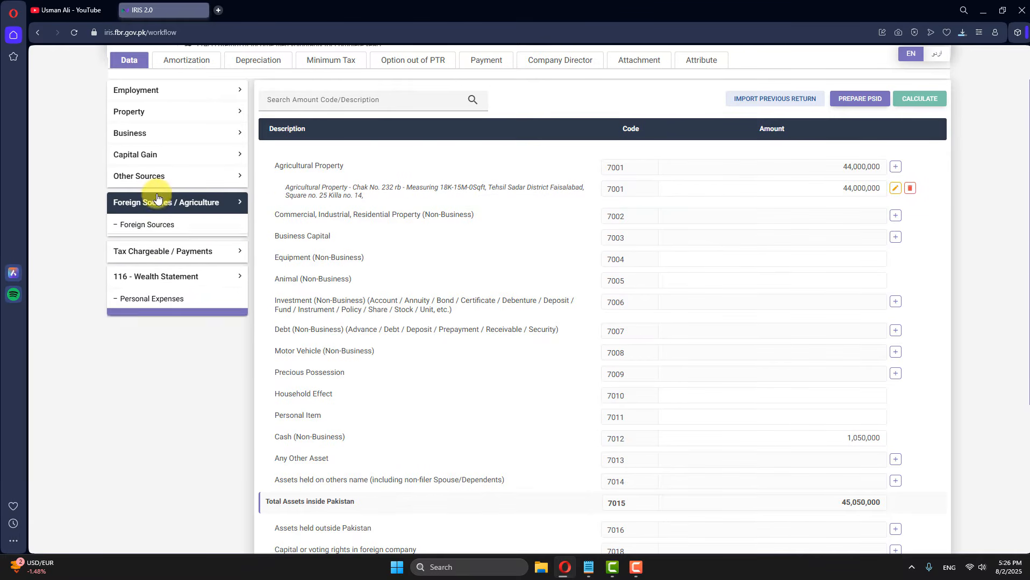
{"action": "left_click", "coordinate": [161, 216]}
{"action": "left_click", "coordinate": [164, 201]}
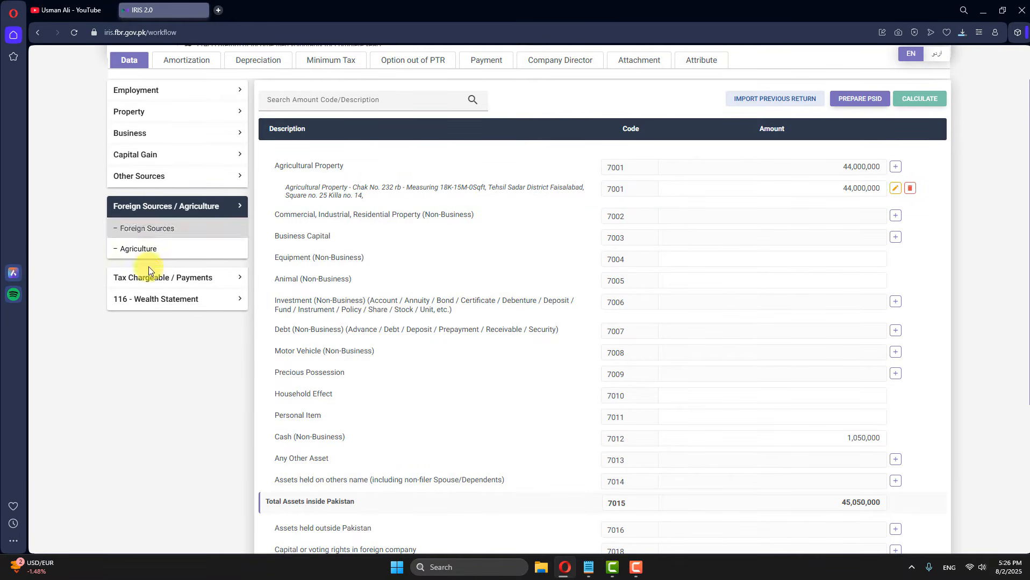
{"action": "left_click", "coordinate": [143, 250]}
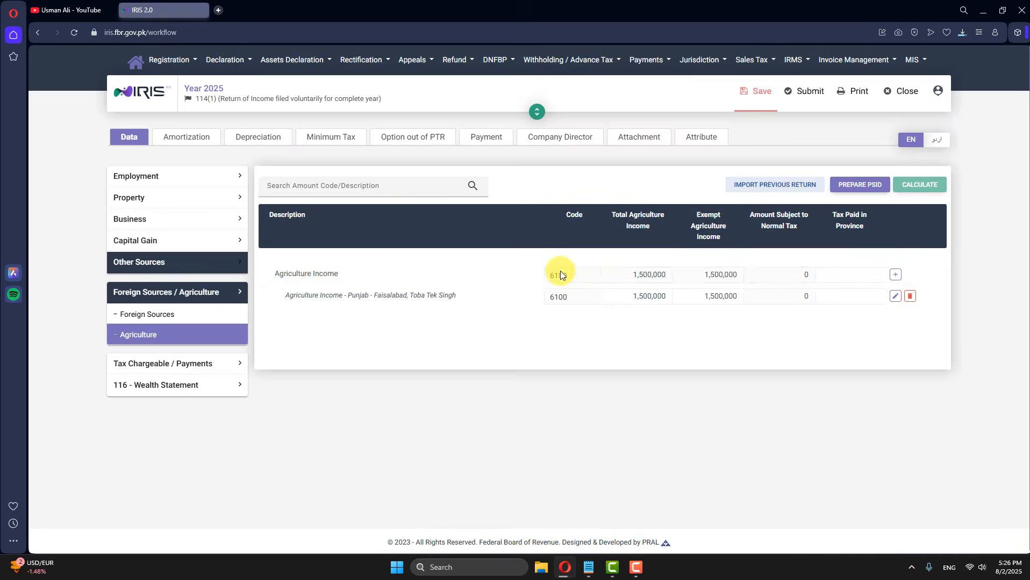
{"action": "left_click", "coordinate": [896, 297]}
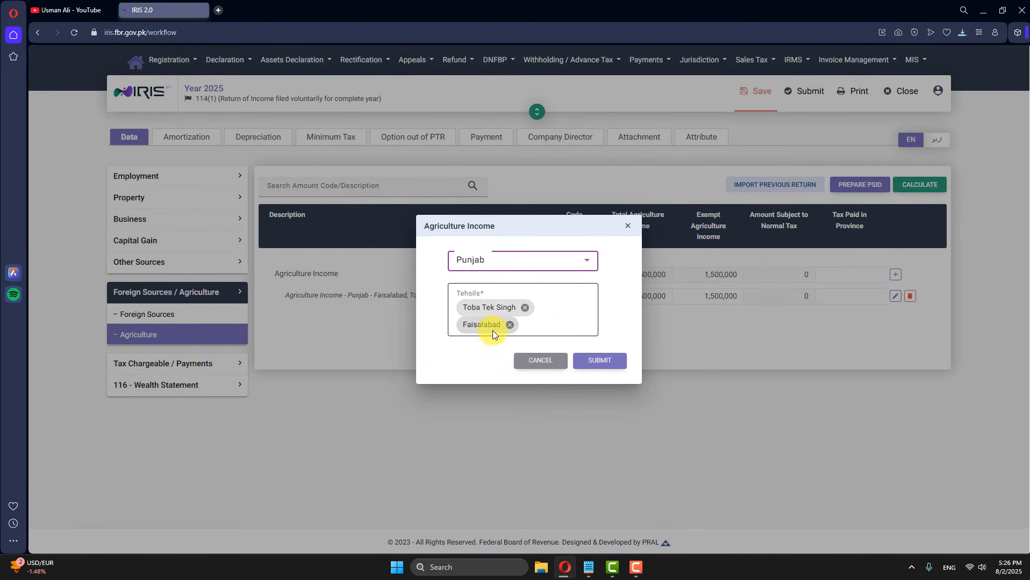
{"action": "left_click", "coordinate": [550, 368]}
{"action": "left_click", "coordinate": [239, 384]}
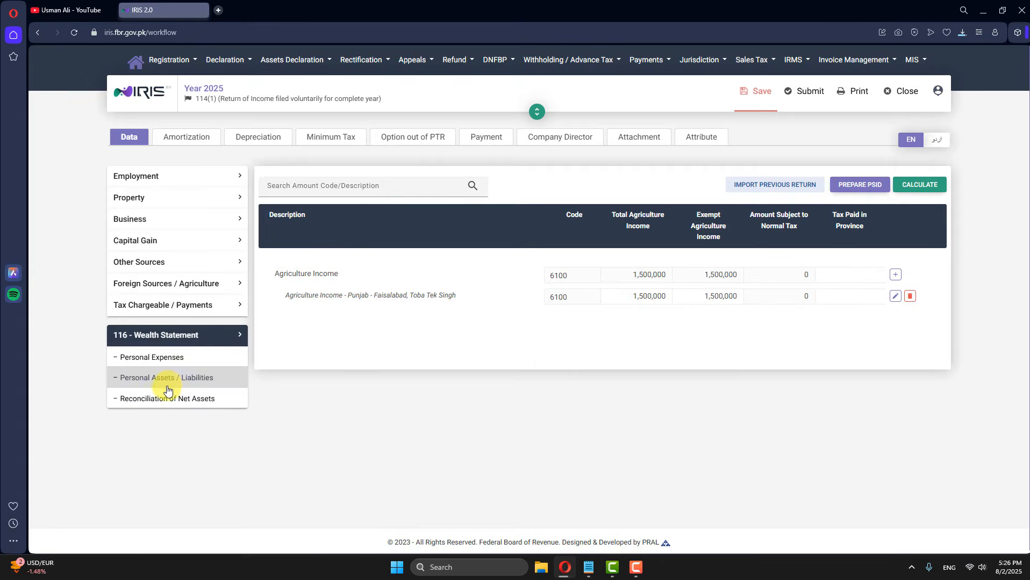
{"action": "left_click", "coordinate": [167, 380]}
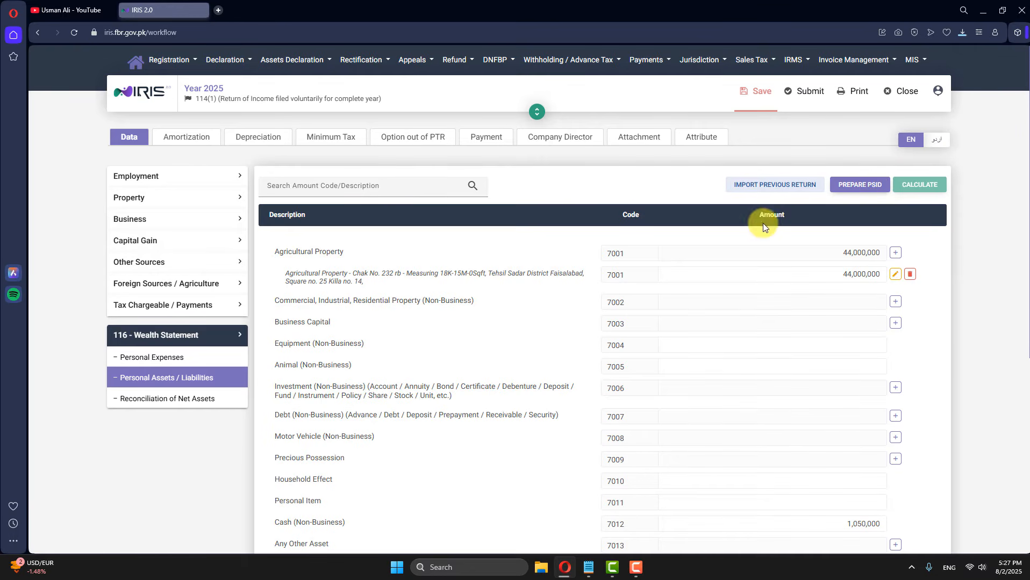
Step: Add agricultural property Chak No. 12L, Measuring 14 K-3M, square 25, worth 2,500,000, and recalculate
{"action": "left_click", "coordinate": [895, 253]}
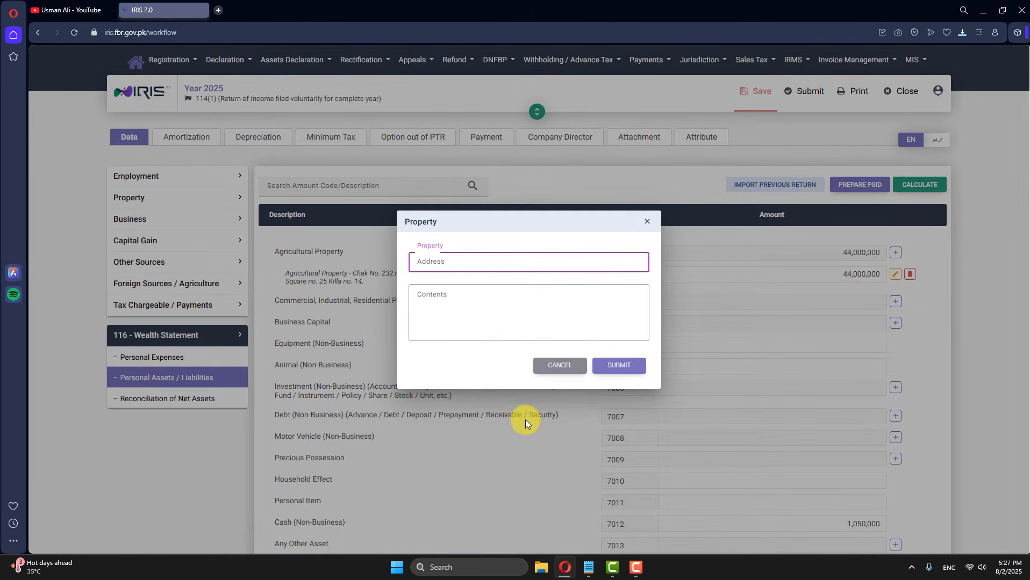
{"action": "type", "text": "Chak No. 12L"}
{"action": "key", "text": "Tab"}
{"action": "type", "text": "T"}
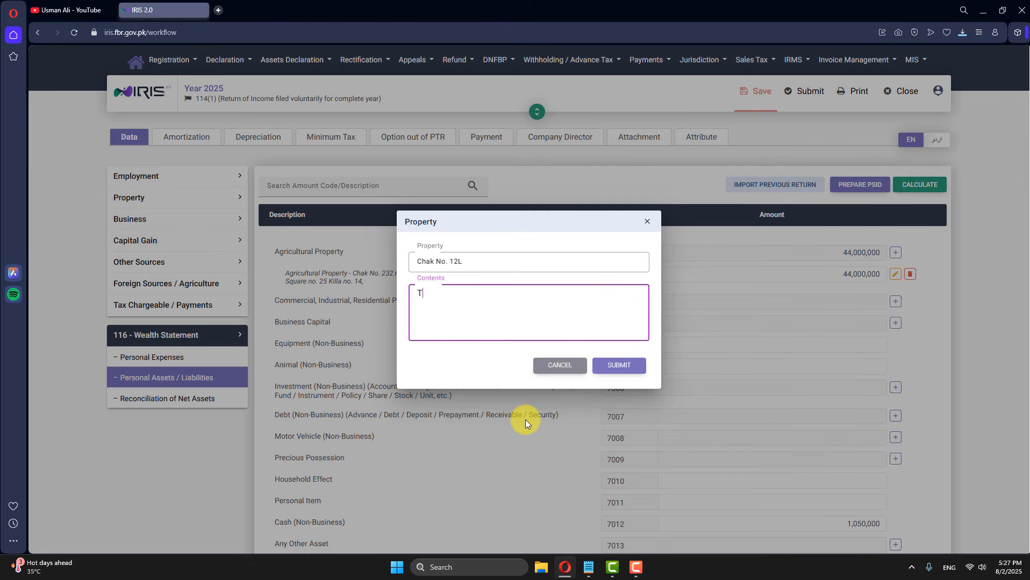
{"action": "key", "text": "BackSpace"}
{"action": "type", "text": "Measuring 14 K-3M, sqa"}
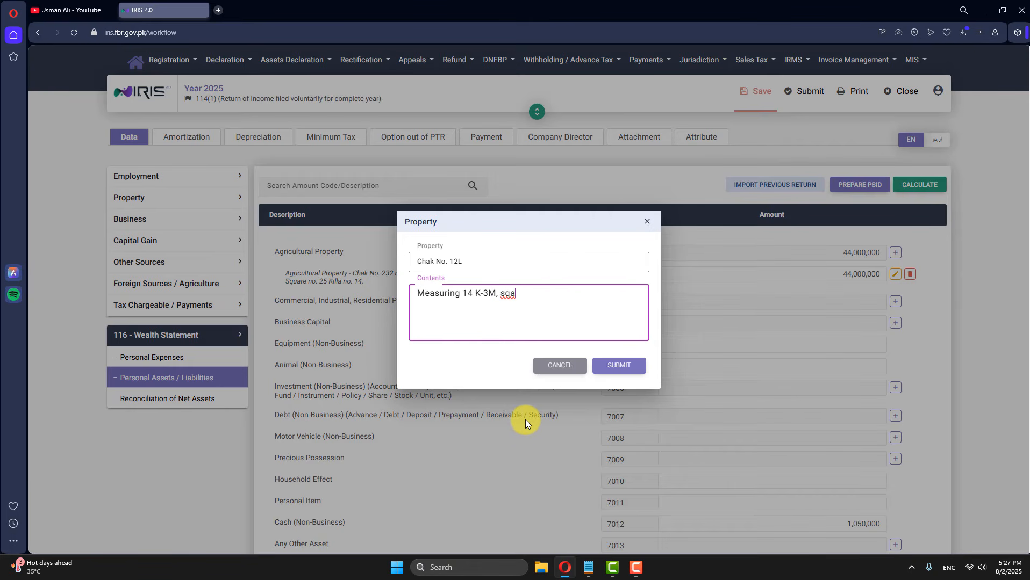
{"action": "type", "text": "ure 25, Kill no."}
{"action": "left_click", "coordinate": [618, 365]}
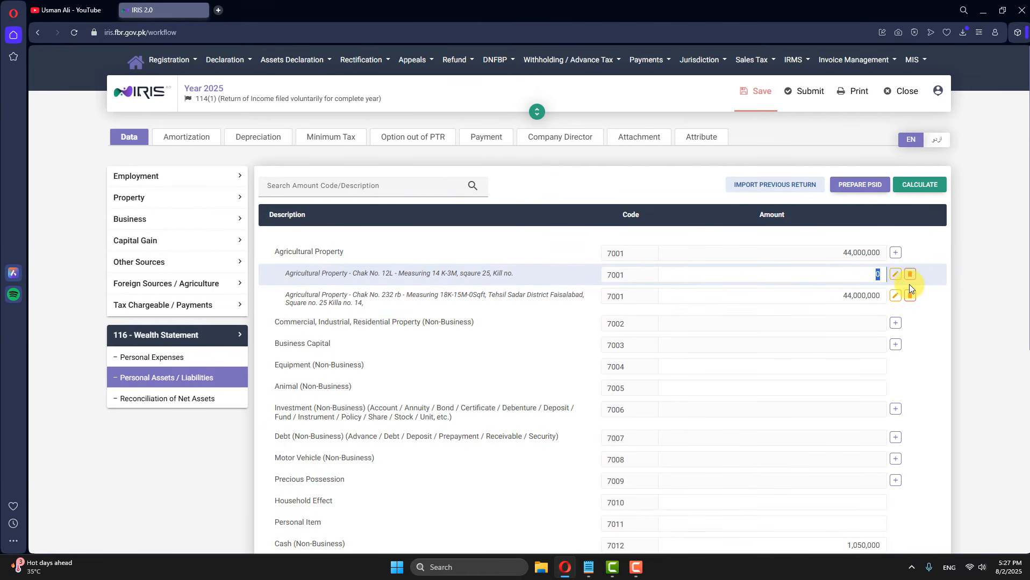
{"action": "type", "text": "2500000"}
{"action": "left_click", "coordinate": [922, 185]}
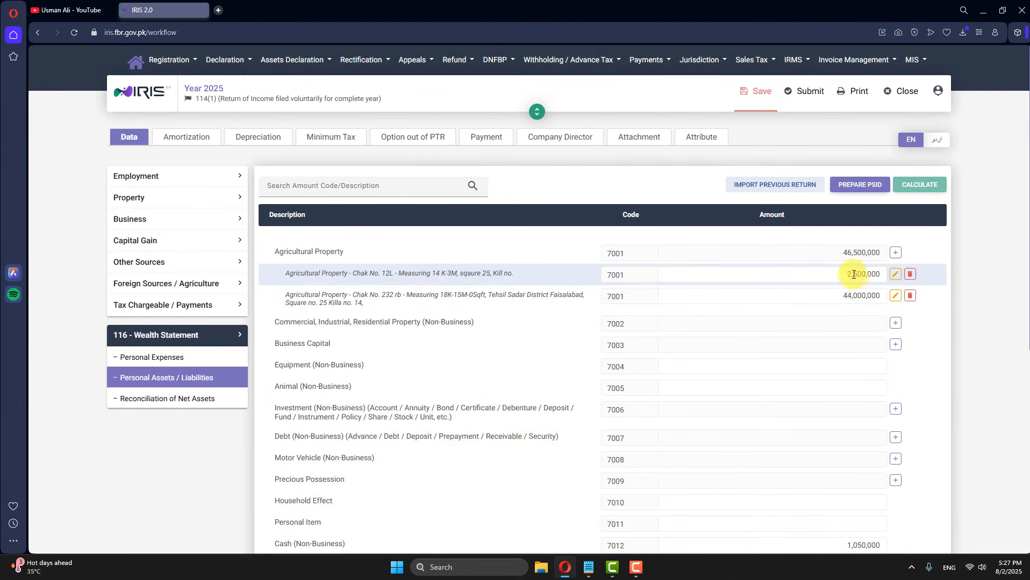
Step: Append 'Toba Take Singh' to the Chak No. 12L property description
{"action": "left_click", "coordinate": [894, 274]}
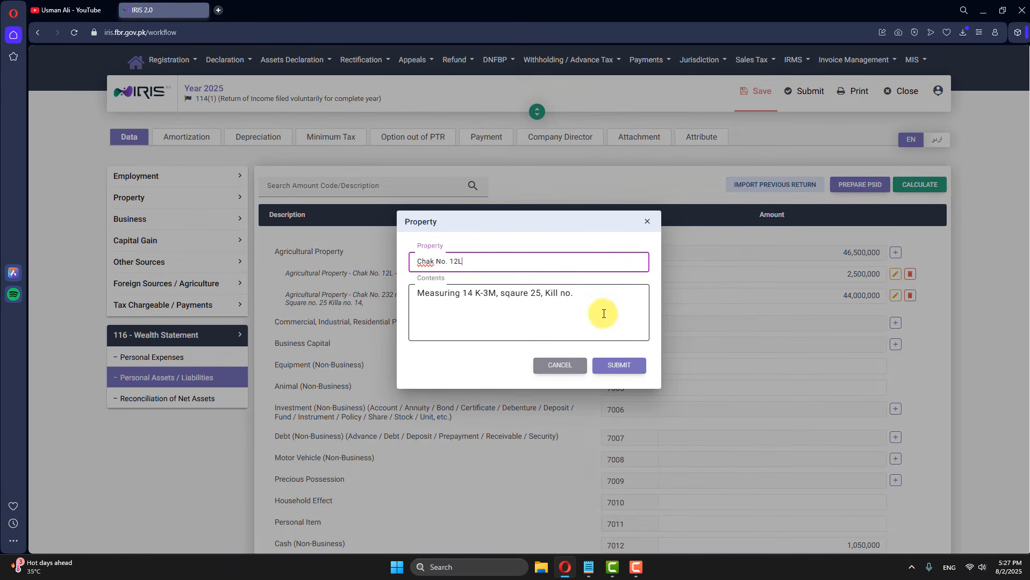
{"action": "left_click", "coordinate": [593, 295]}
{"action": "type", "text": "T"}
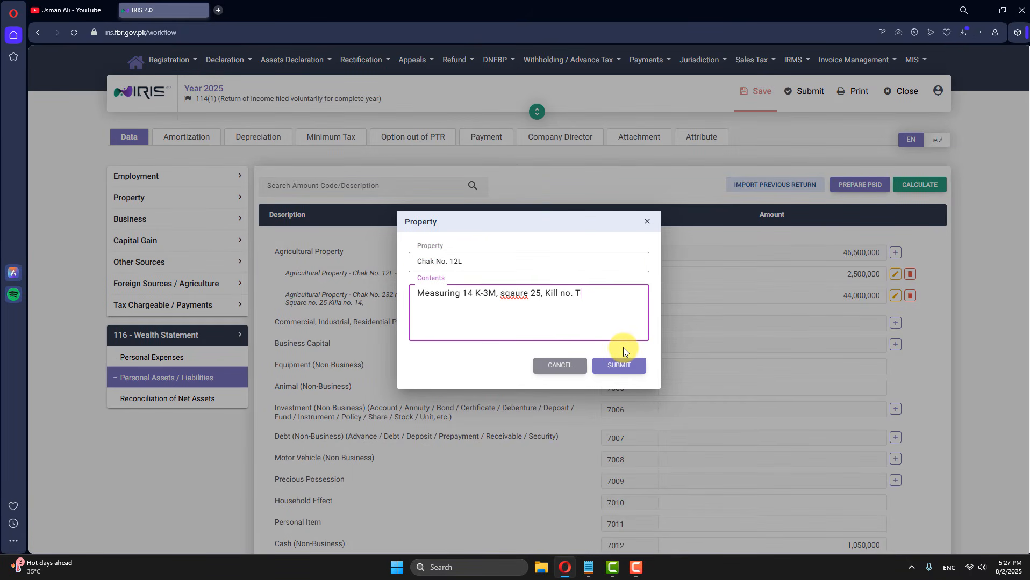
{"action": "type", "text": "oba Take Singh"}
{"action": "left_click", "coordinate": [618, 365]}
{"action": "left_click_drag", "start_coordinate": [564, 273], "coordinate": [487, 273]}
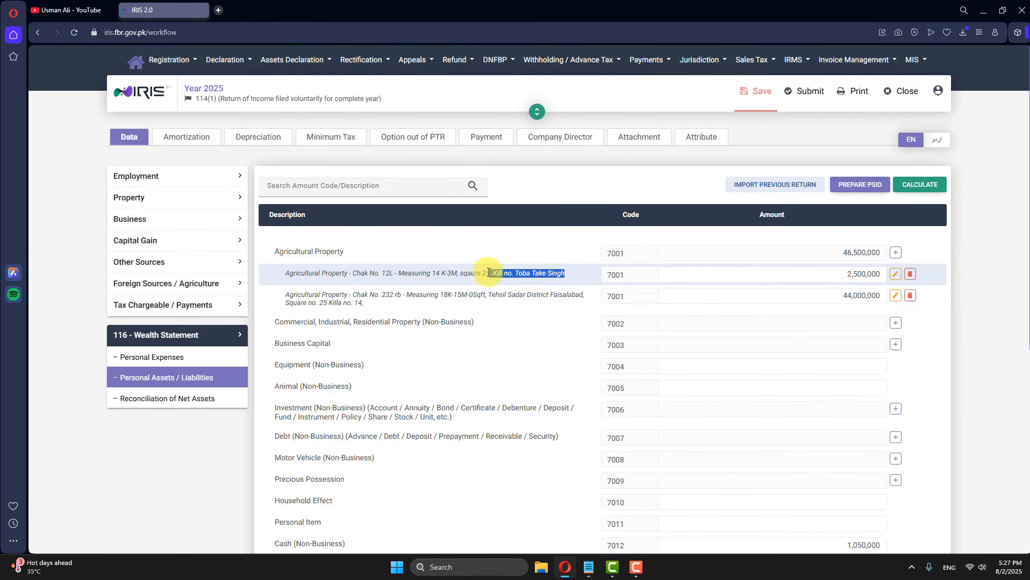
{"action": "left_click", "coordinate": [144, 283]}
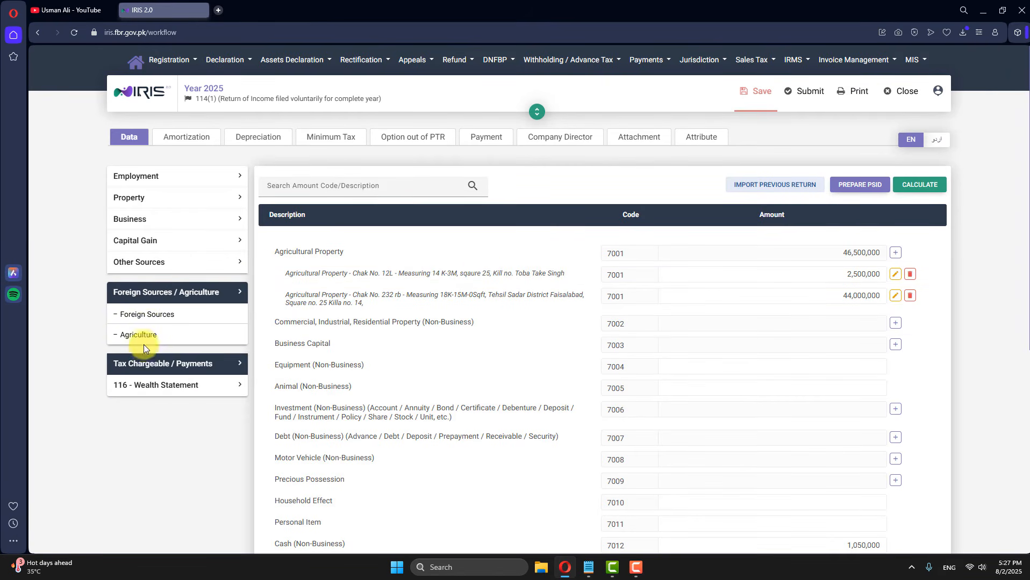
{"action": "left_click", "coordinate": [144, 344]}
{"action": "left_click", "coordinate": [894, 296]}
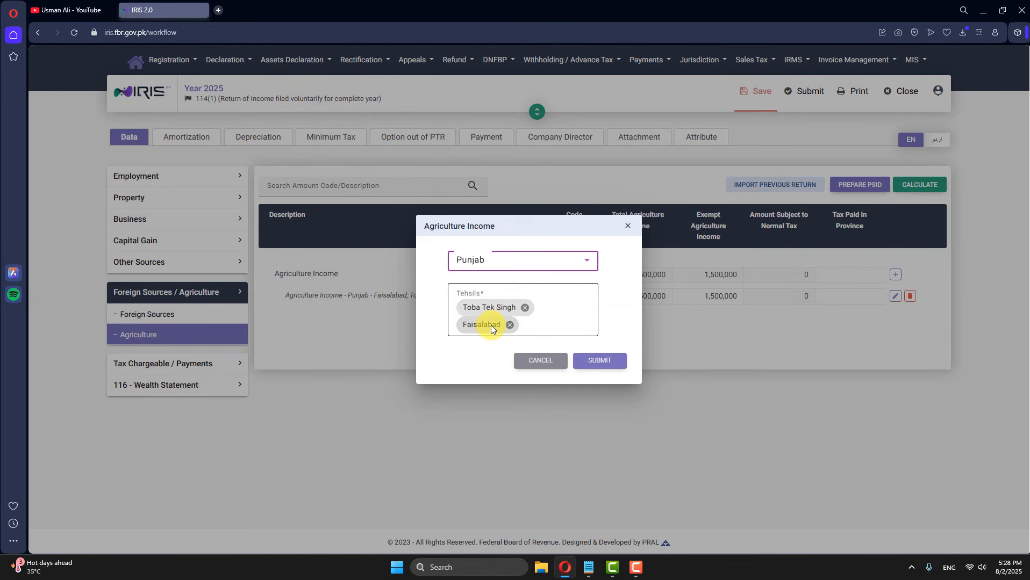
{"action": "left_click", "coordinate": [562, 364]}
{"action": "left_click", "coordinate": [237, 385]}
{"action": "left_click", "coordinate": [161, 377]}
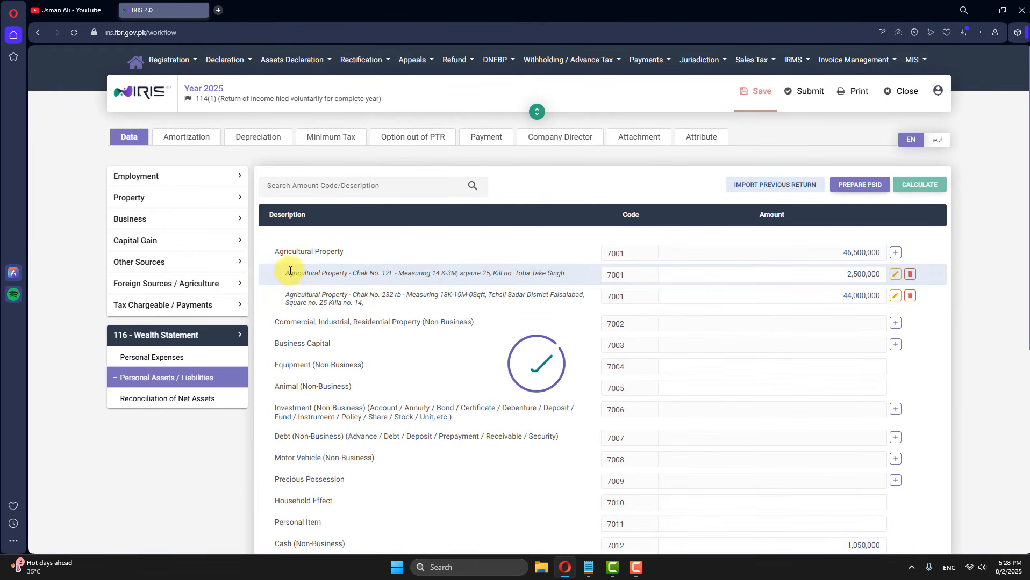
{"action": "left_click_drag", "start_coordinate": [289, 274], "coordinate": [524, 297]}
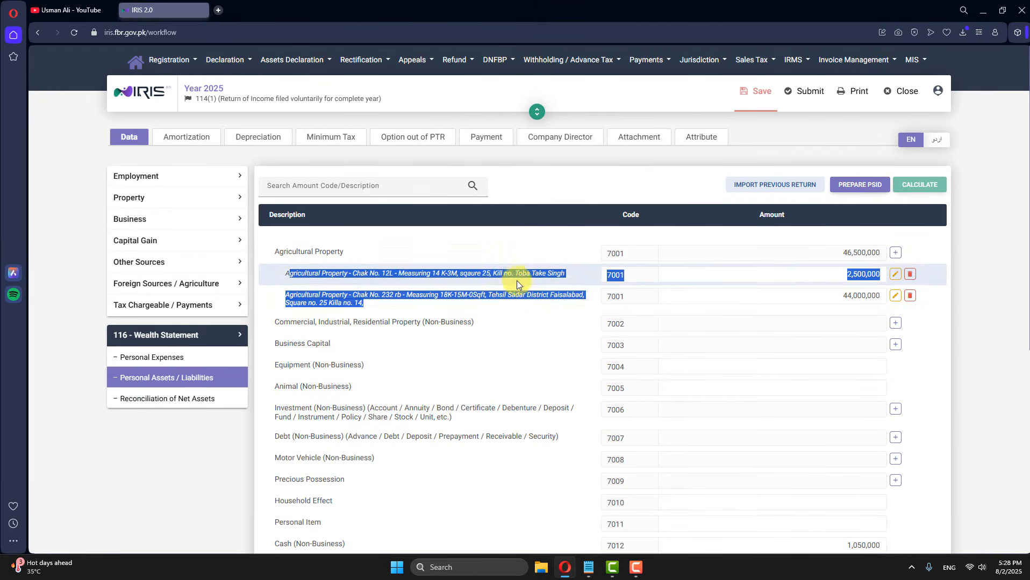
{"action": "left_click", "coordinate": [516, 280]}
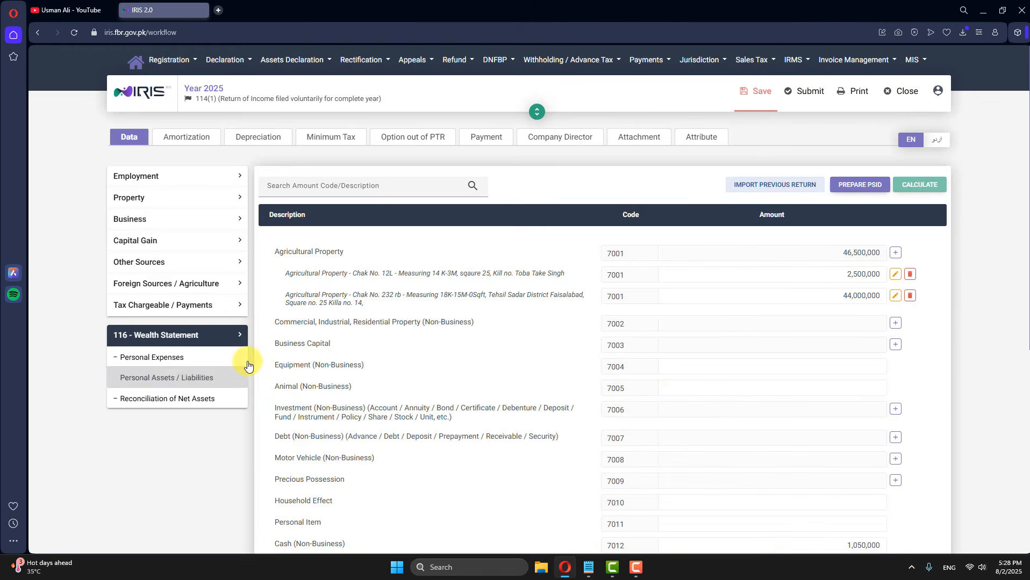
Step: Enter 550,000 as Animal (Non-Business) and recalculate
{"action": "scroll", "coordinate": [453, 129], "scroll_direction": "down", "scroll_amount": 2}
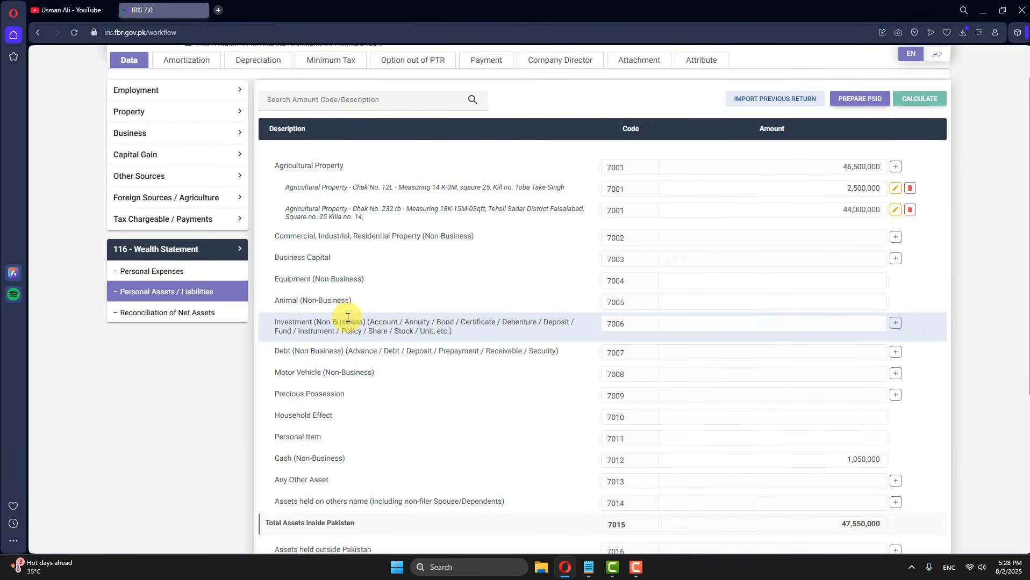
{"action": "left_click", "coordinate": [820, 303]}
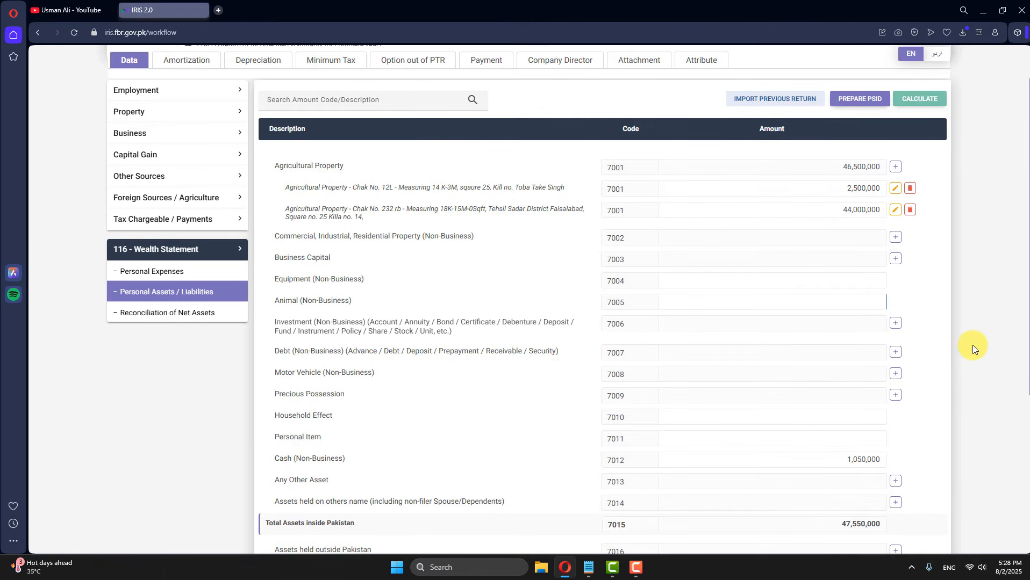
{"action": "type", "text": "5500000"}
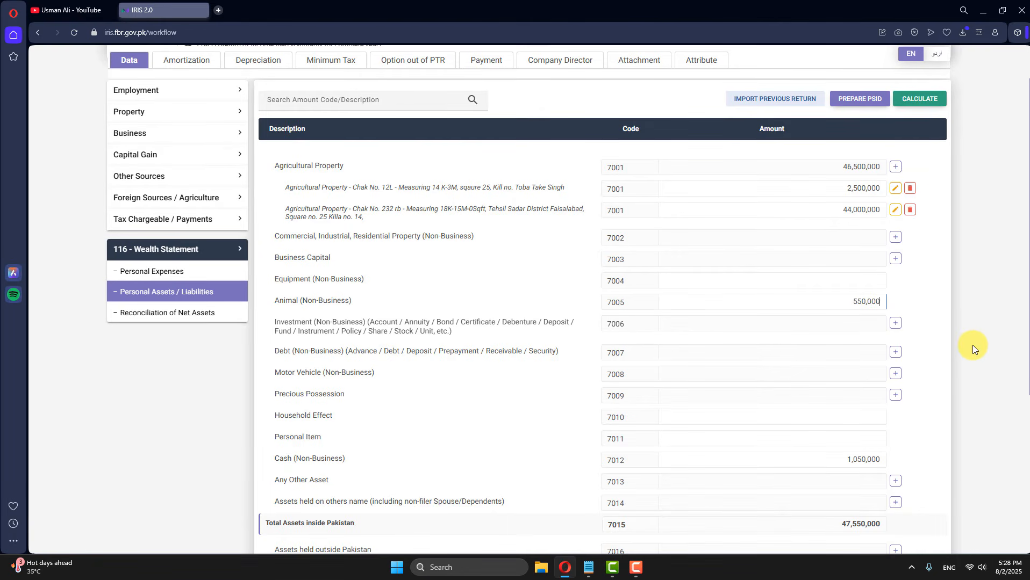
{"action": "left_click", "coordinate": [919, 99]}
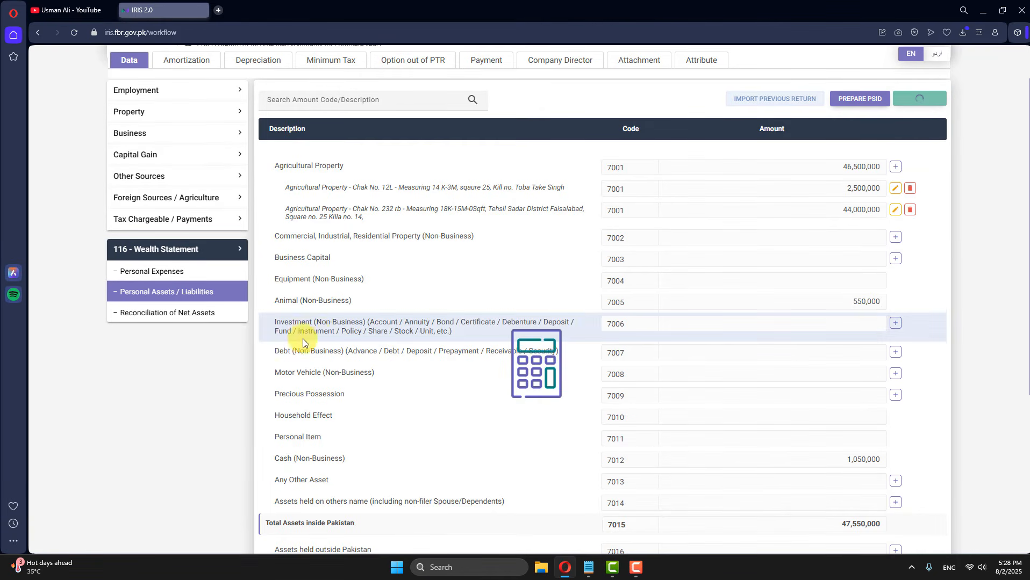
Step: Add a UBL-Square Branch non-business investment with its IBAN, valued at 330,000, and recalculate
{"action": "left_click", "coordinate": [895, 324]}
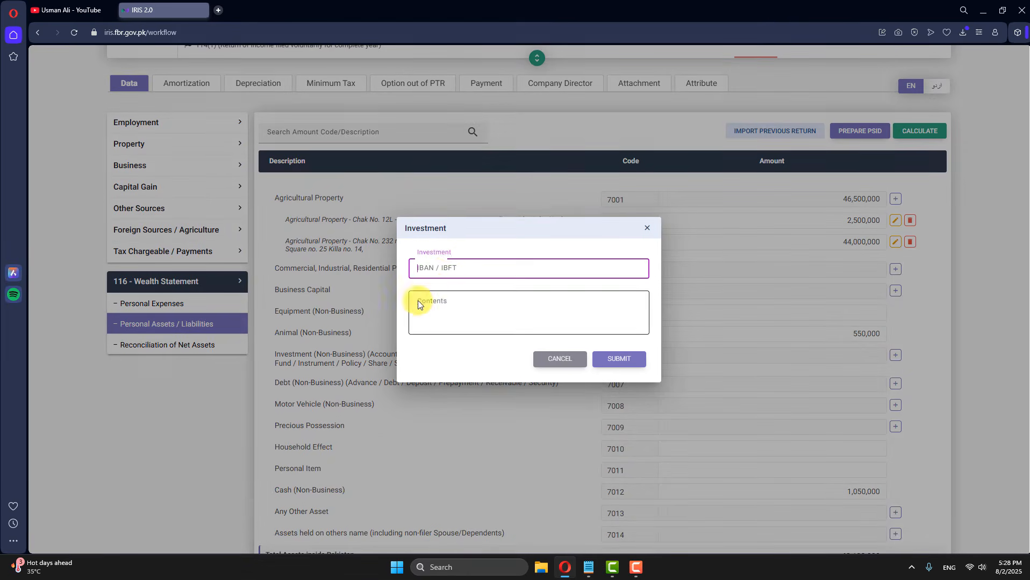
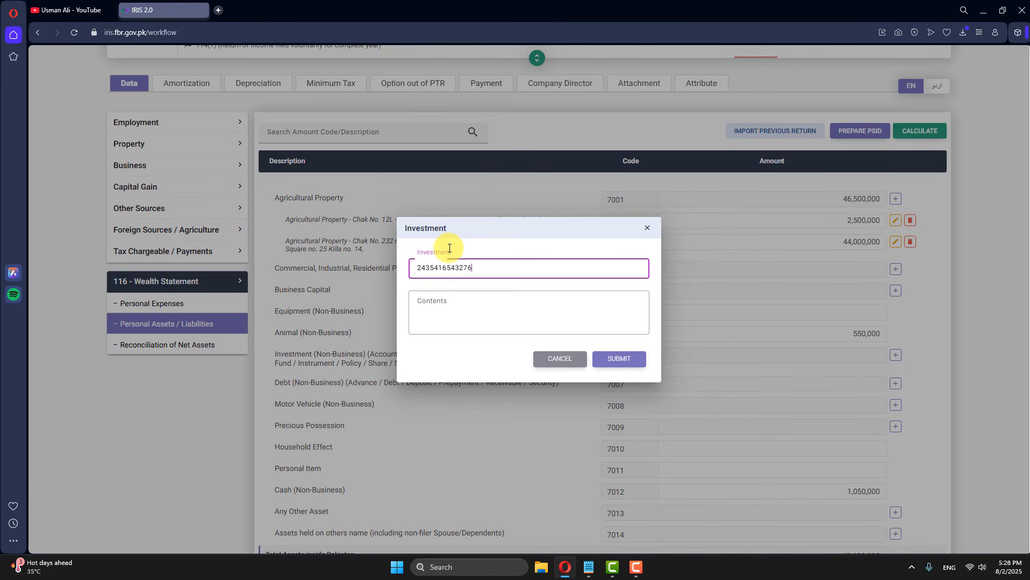
{"action": "left_click", "coordinate": [465, 315]}
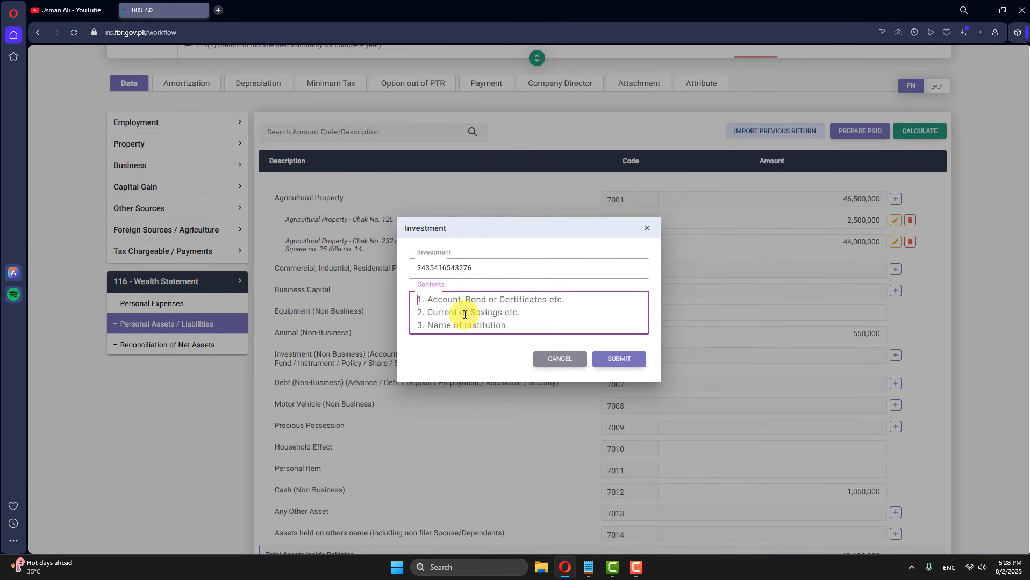
{"action": "type", "text": "UBL-S"}
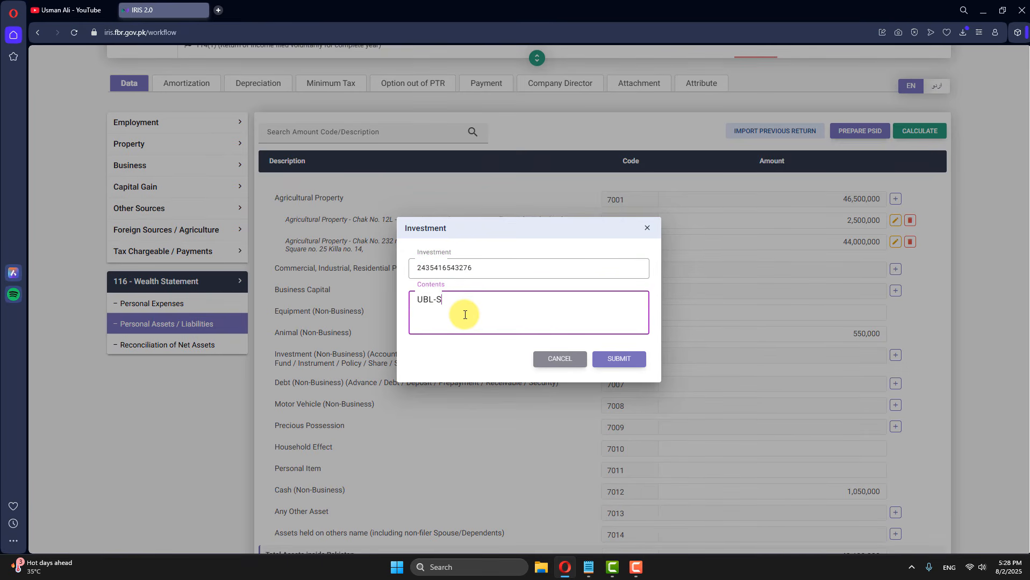
{"action": "type", "text": "quare Branch"}
{"action": "left_click", "coordinate": [607, 358]}
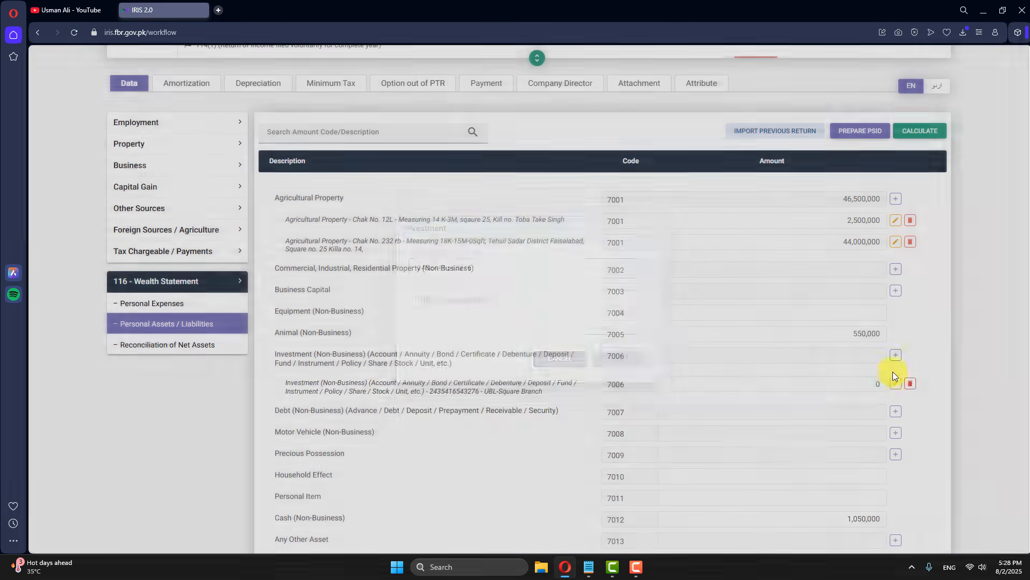
{"action": "scroll", "coordinate": [892, 372], "scroll_direction": "down", "scroll_amount": 1}
{"action": "left_click", "coordinate": [878, 353]}
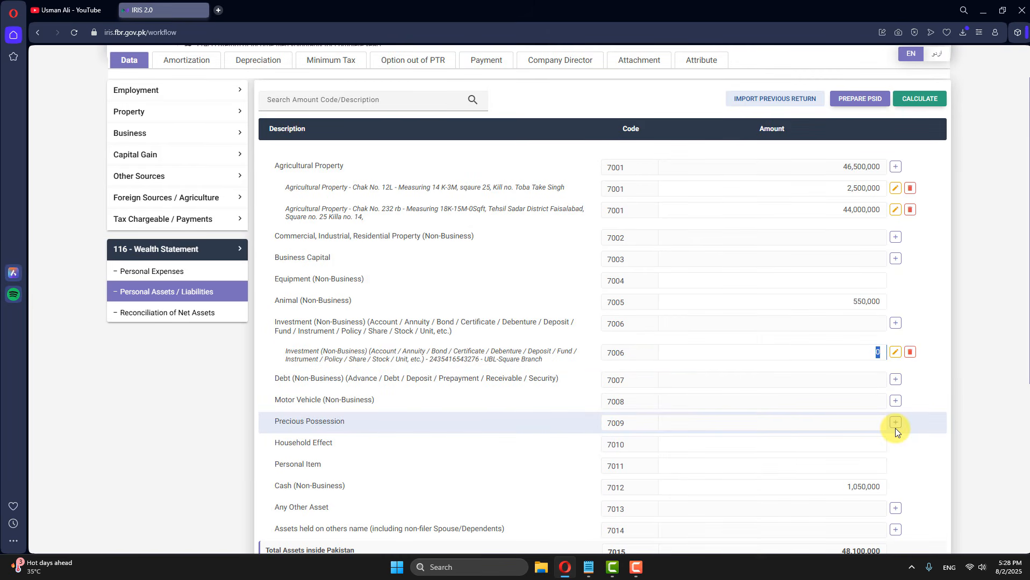
{"action": "type", "text": "330,000"}
{"action": "left_click", "coordinate": [919, 98]}
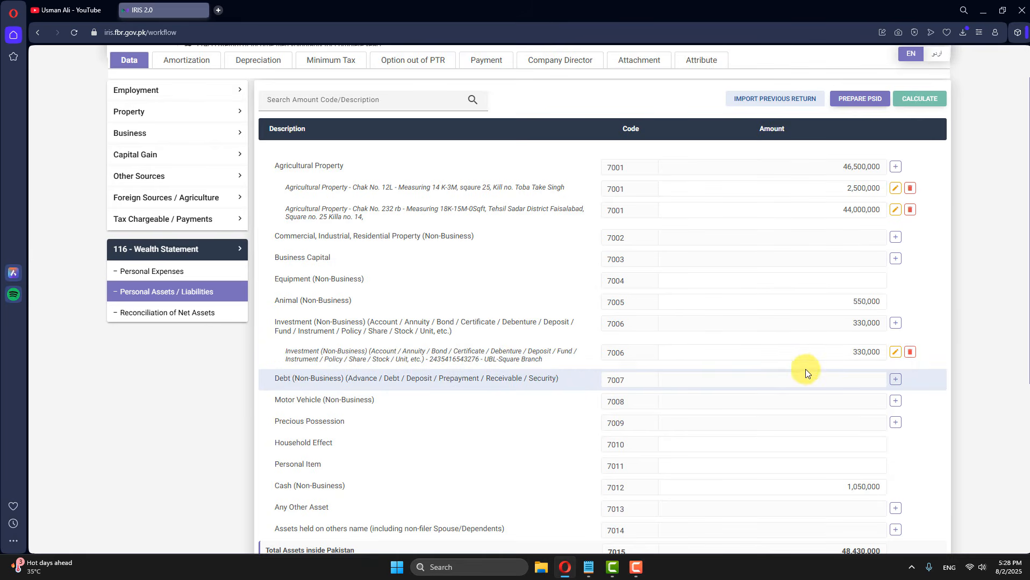
{"action": "scroll", "coordinate": [819, 456], "scroll_direction": "down", "scroll_amount": 2}
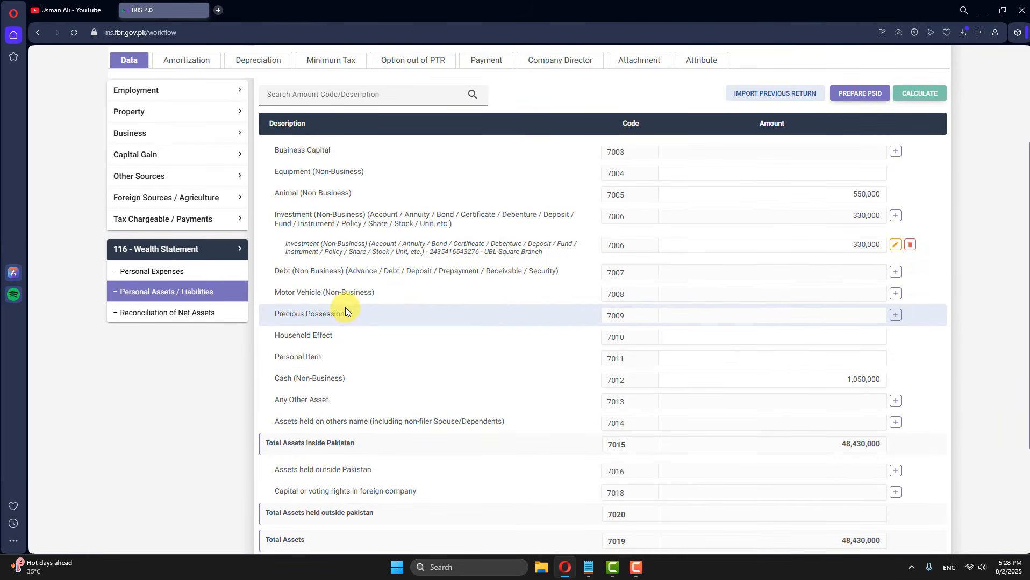
Step: Add a Motor Vehicle (Non-Business) entry with its registration number, described as Honda 70 C motorbike
{"action": "left_click", "coordinate": [895, 293]}
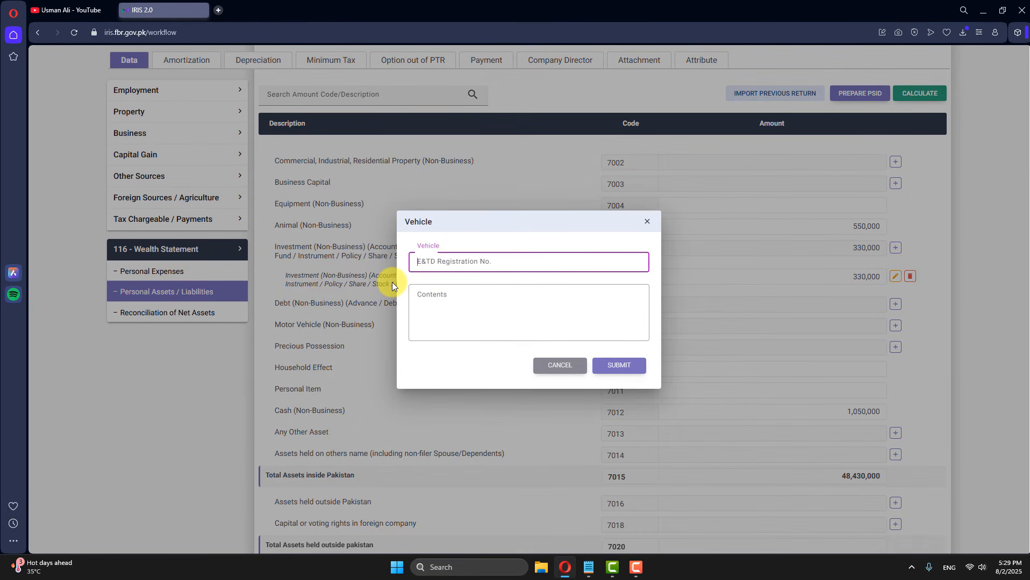
{"action": "type", "text": "FDA-14-2445"}
{"action": "left_click", "coordinate": [473, 300]}
{"action": "type", "text": "Moter "}
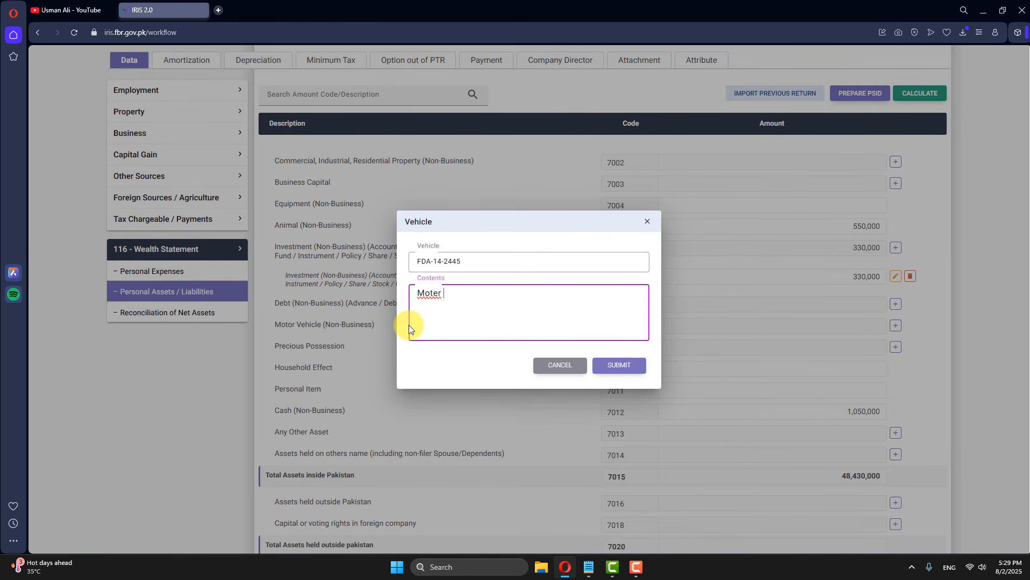
{"action": "type", "text": "Bike , HOnda 7"}
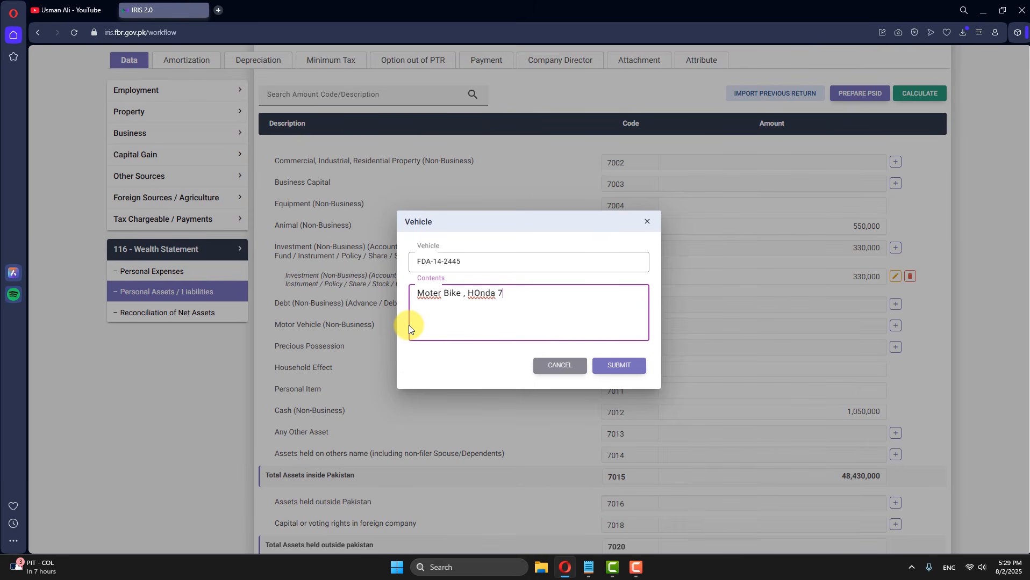
{"action": "type", "text": "0 C ,"}
{"action": "left_click", "coordinate": [617, 366]}
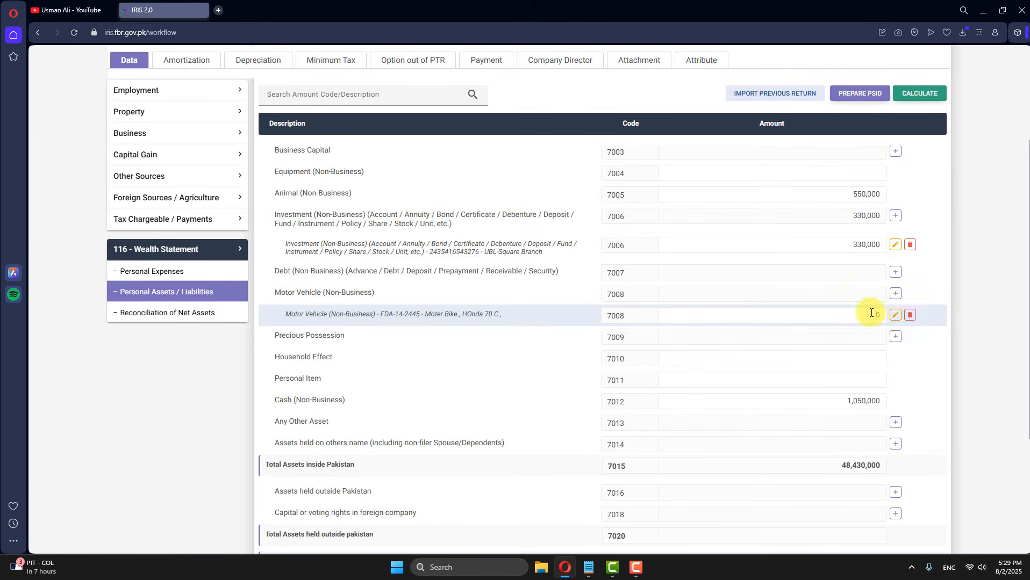
Step: Value the motorbike at 125,000 and Personal Item (7011) at 450,000, recalculating to 49,005,000 total assets
{"action": "type", "text": "125,000"}
{"action": "left_click", "coordinate": [907, 102]}
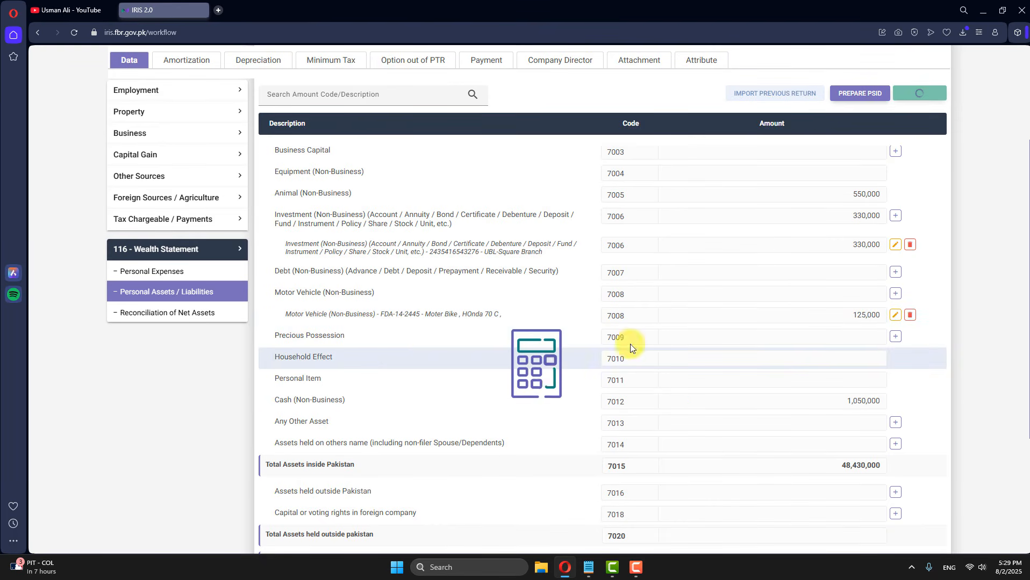
{"action": "scroll", "coordinate": [322, 344], "scroll_direction": "down", "scroll_amount": 1}
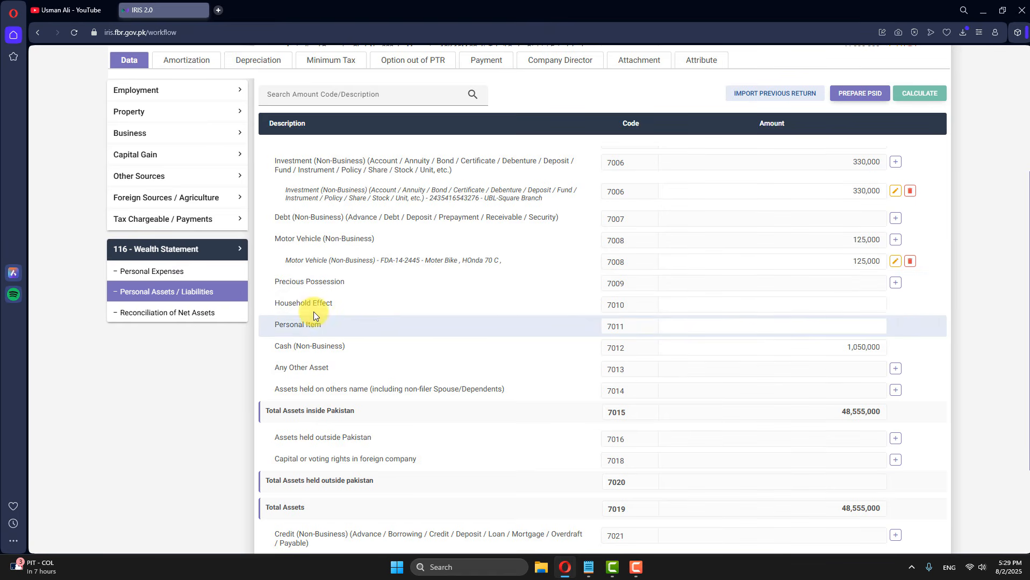
{"action": "left_click", "coordinate": [863, 325]}
{"action": "type", "text": "40000"}
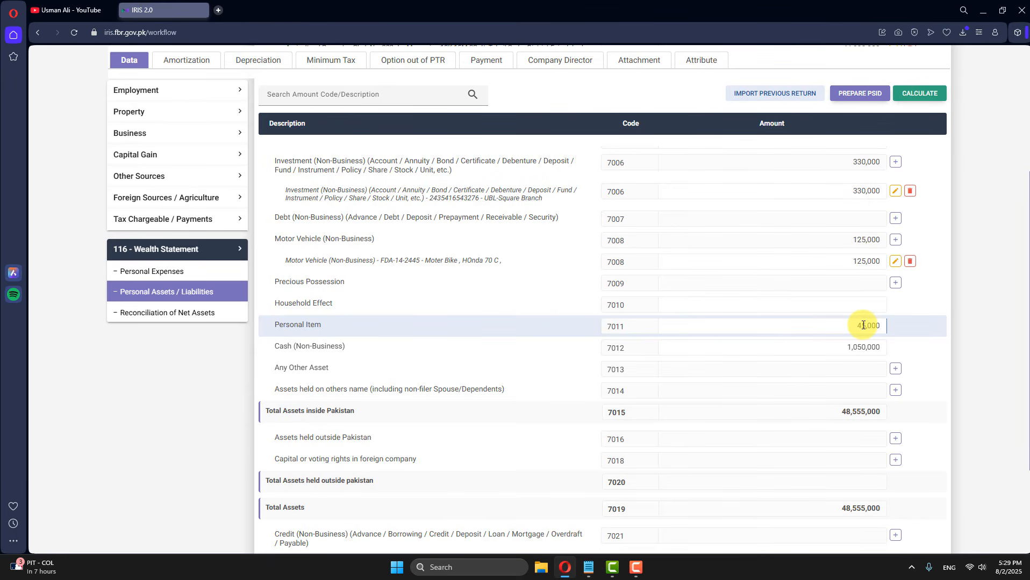
{"action": "type", "text": "0"}
{"action": "left_click", "coordinate": [919, 93]}
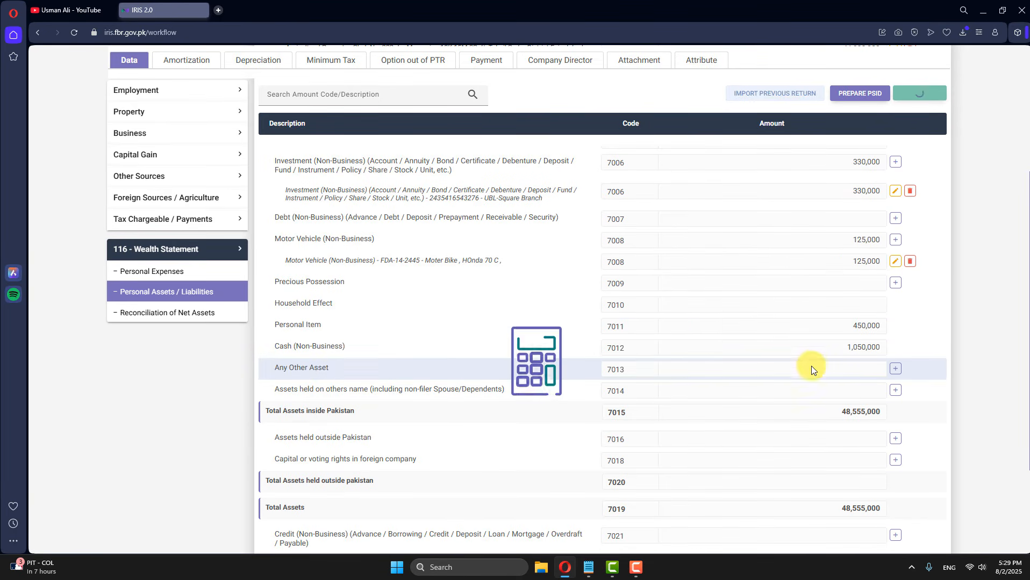
{"action": "left_click", "coordinate": [895, 368]}
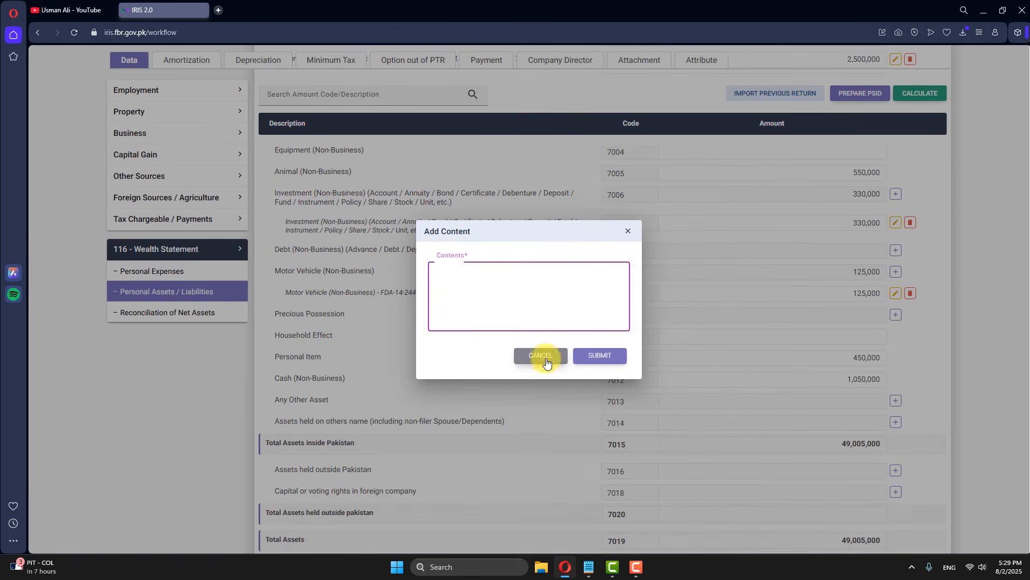
Step: Discard the empty Any Other Asset note, recalculate, and check the 47,955,000 unreconciled amount
{"action": "left_click", "coordinate": [546, 364]}
{"action": "scroll", "coordinate": [831, 260], "scroll_direction": "up", "scroll_amount": 5}
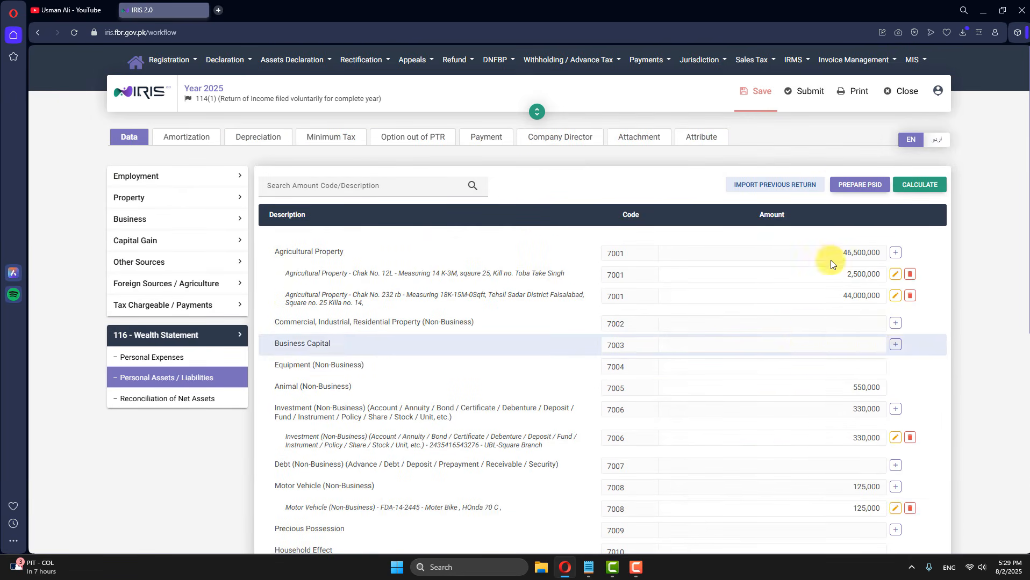
{"action": "left_click", "coordinate": [919, 185]}
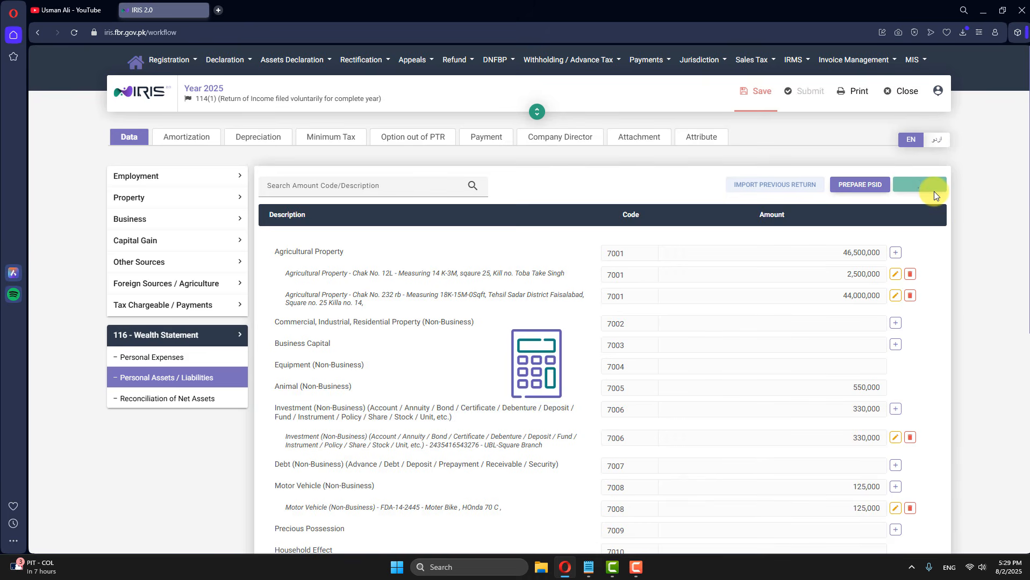
{"action": "left_click", "coordinate": [125, 401]}
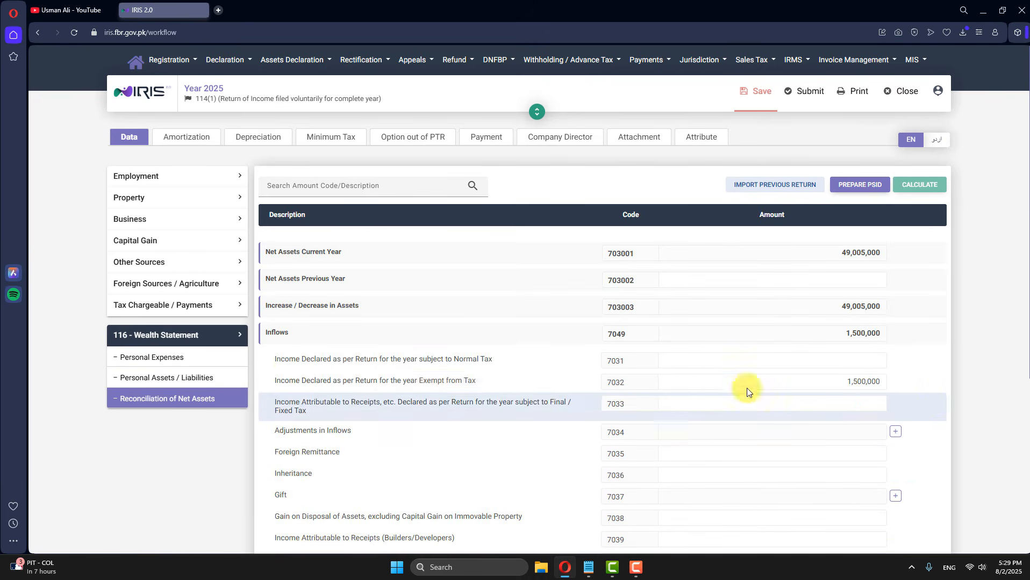
{"action": "scroll", "coordinate": [747, 390], "scroll_direction": "down", "scroll_amount": 5}
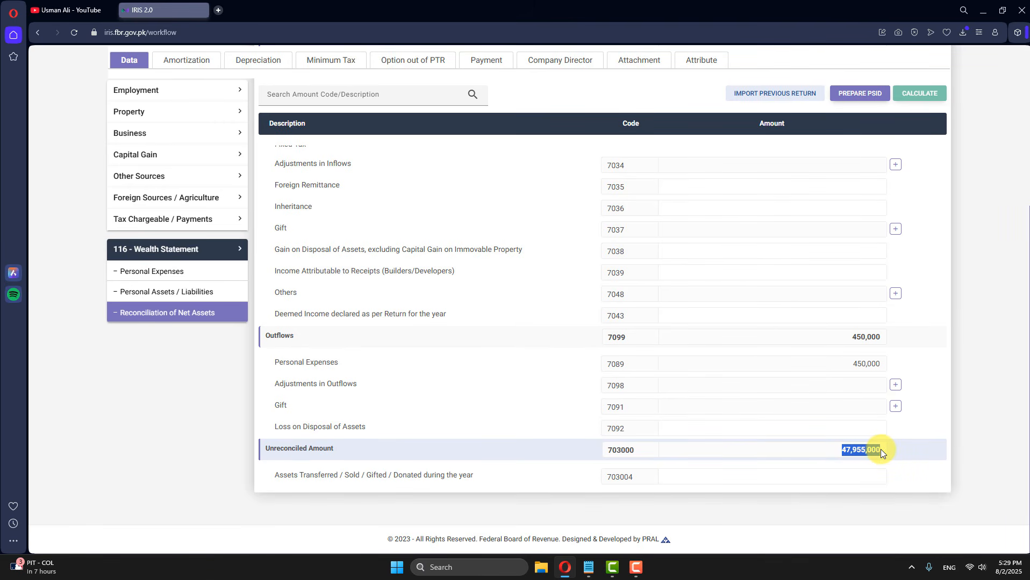
{"action": "left_click", "coordinate": [846, 452]}
{"action": "left_click", "coordinate": [144, 292]}
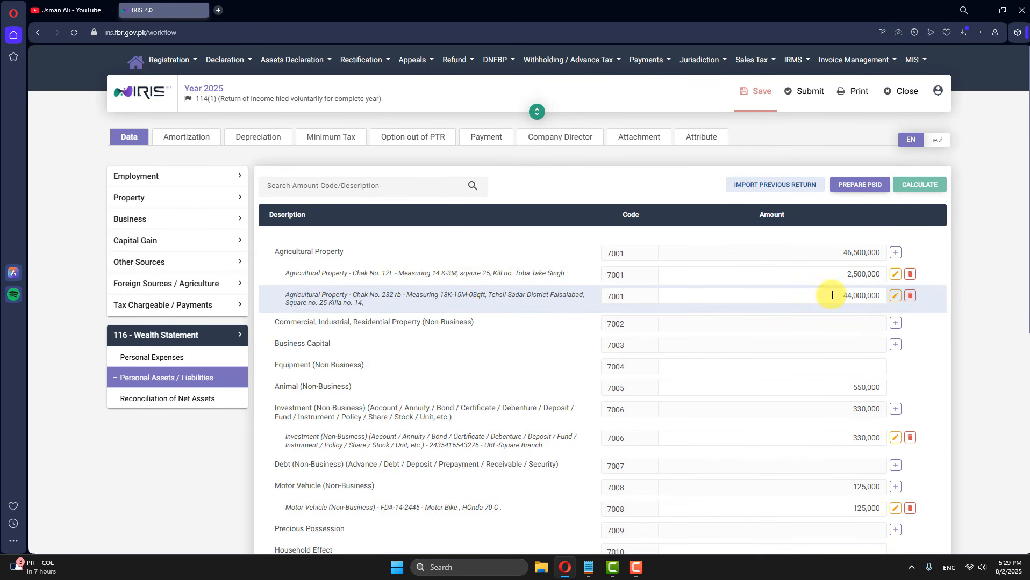
Step: Correct the Chak No. 232 rb amount to 4,400,000, recalculate, and view the reconciliation
{"action": "left_click", "coordinate": [895, 295]}
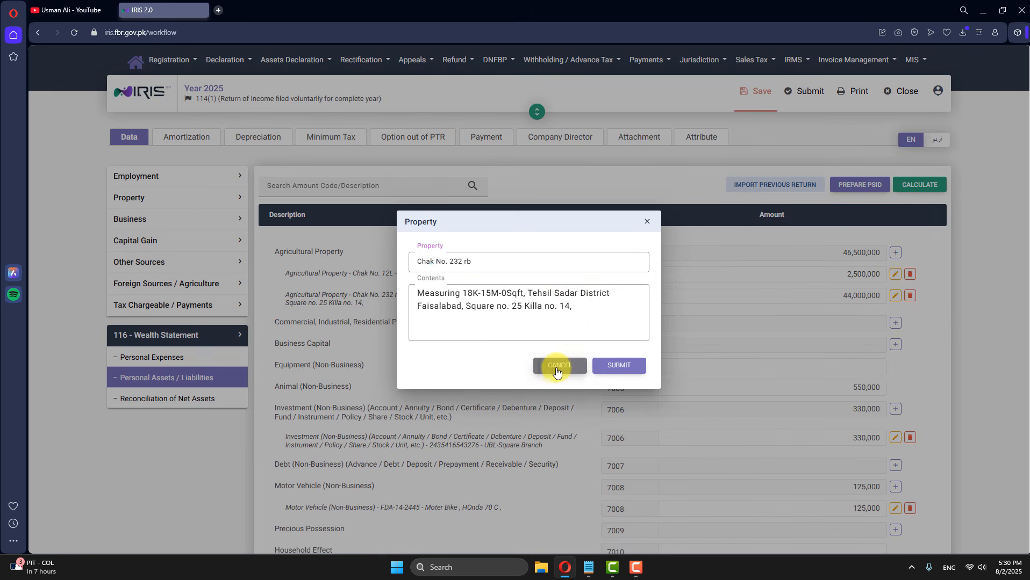
{"action": "left_click", "coordinate": [560, 366]}
{"action": "key", "text": "BackSpace"}
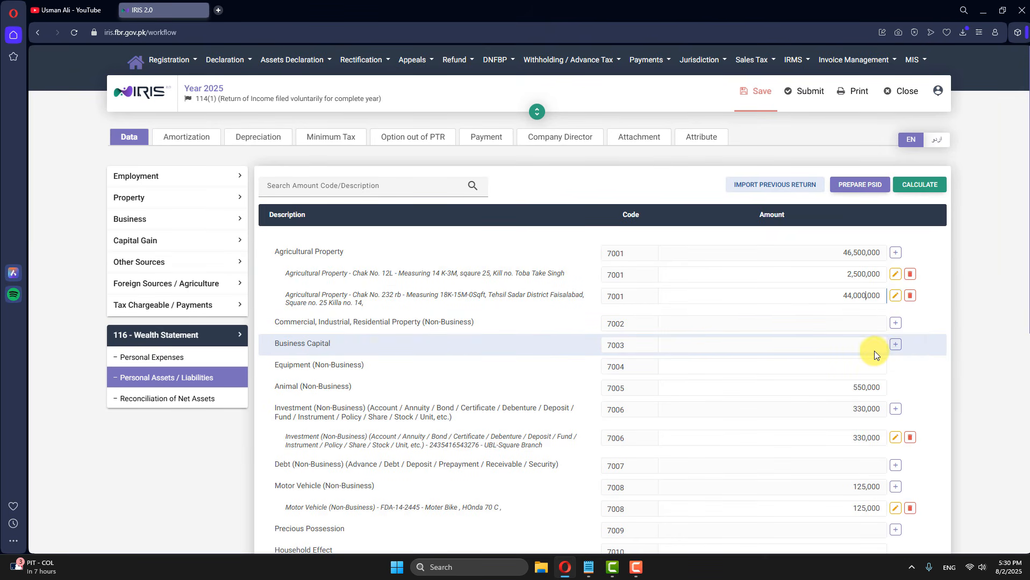
{"action": "left_click", "coordinate": [920, 185]}
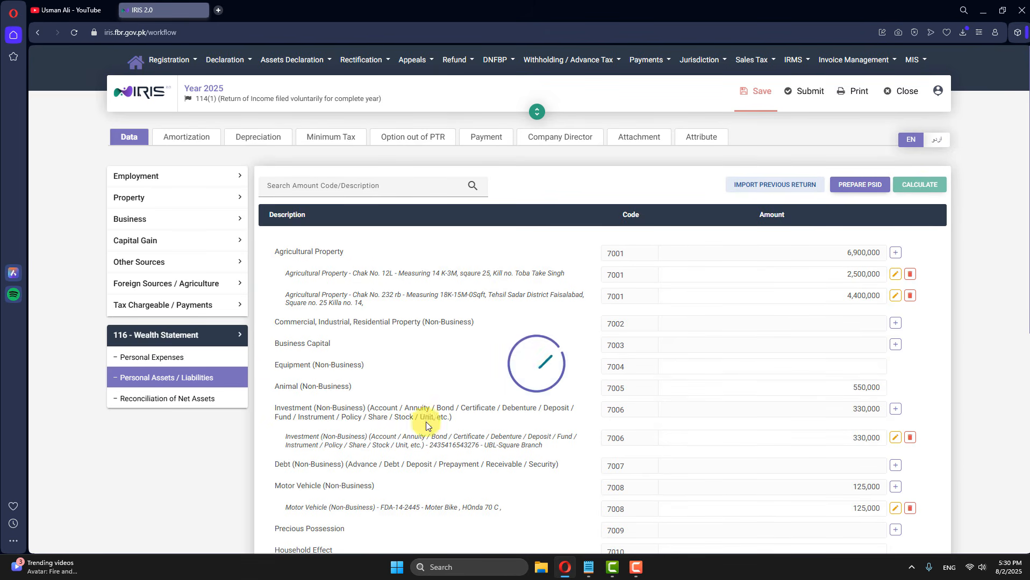
{"action": "left_click", "coordinate": [194, 404]}
{"action": "scroll", "coordinate": [861, 460], "scroll_direction": "down", "scroll_amount": 5}
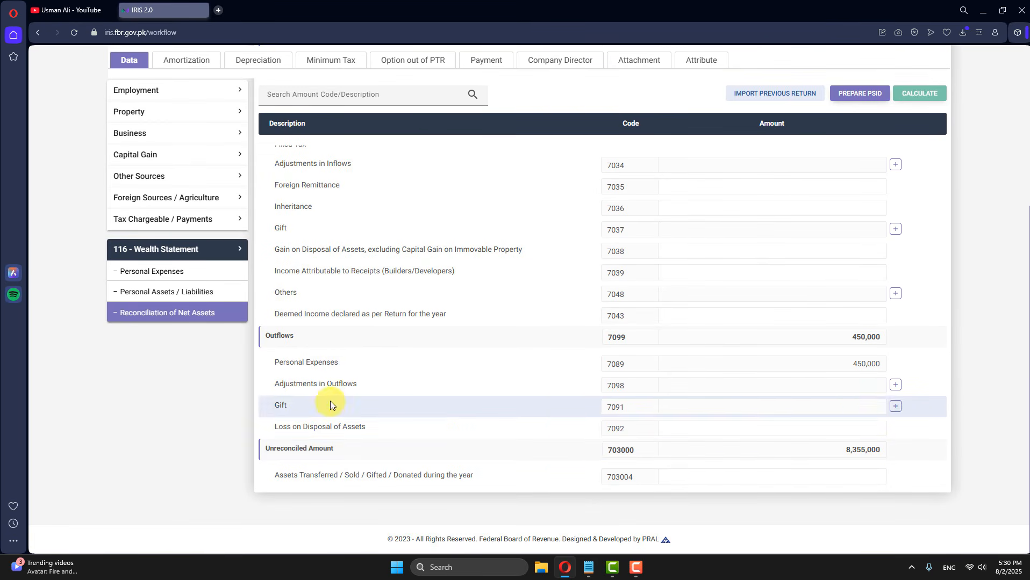
Step: Copy the 8,355,000 Unreconciled Amount from the Reconciliation of Net Assets
{"action": "left_click", "coordinate": [182, 292]}
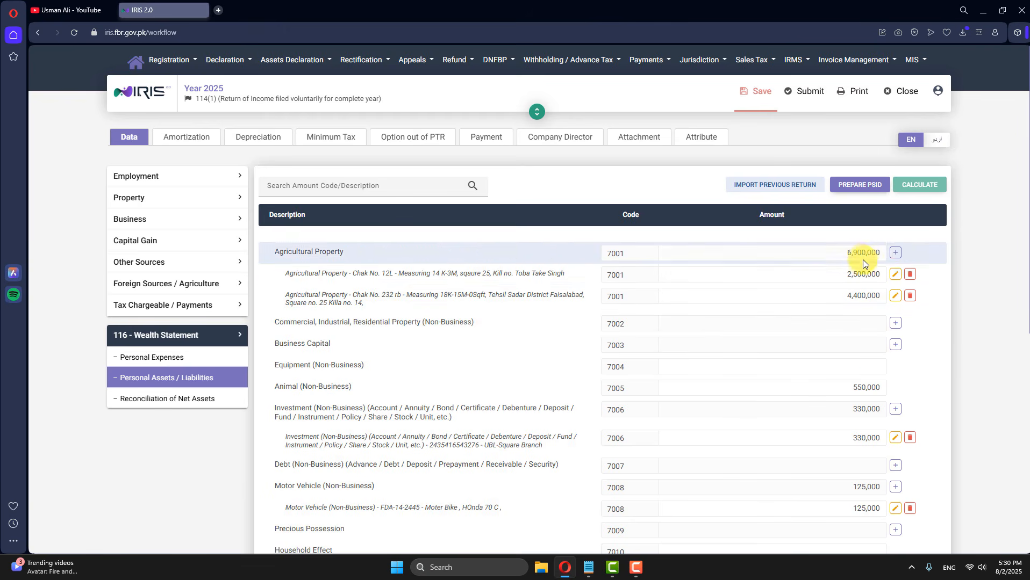
{"action": "scroll", "coordinate": [863, 242], "scroll_direction": "down", "scroll_amount": 3}
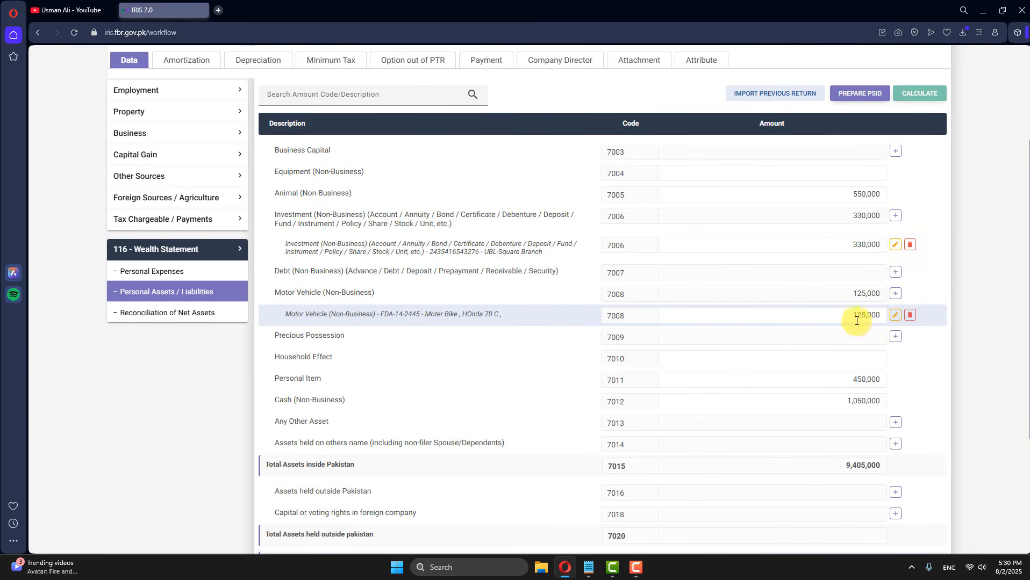
{"action": "left_click_drag", "start_coordinate": [292, 315], "coordinate": [378, 313]}
{"action": "left_click", "coordinate": [443, 314]}
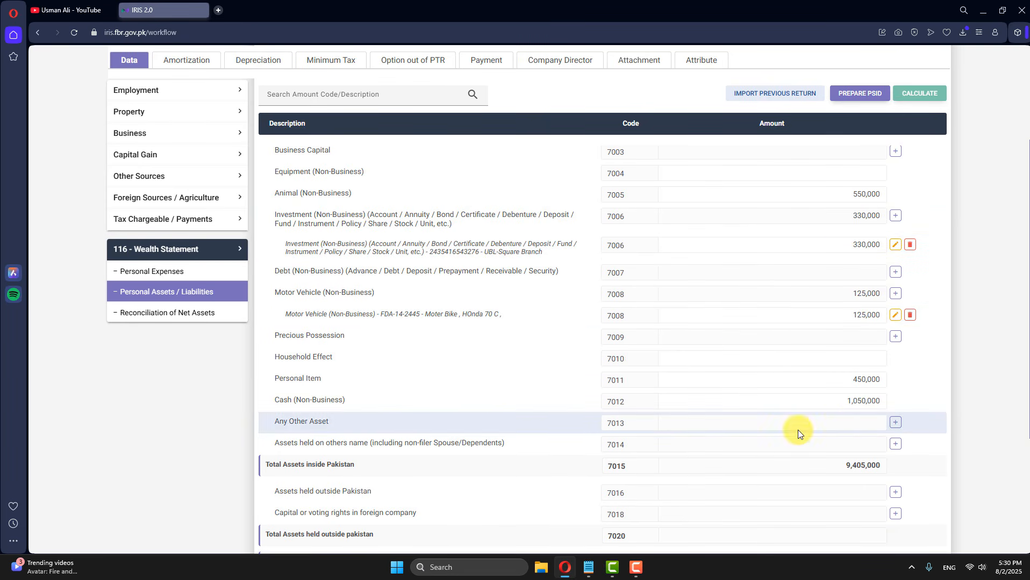
{"action": "scroll", "coordinate": [797, 430], "scroll_direction": "down", "scroll_amount": 1}
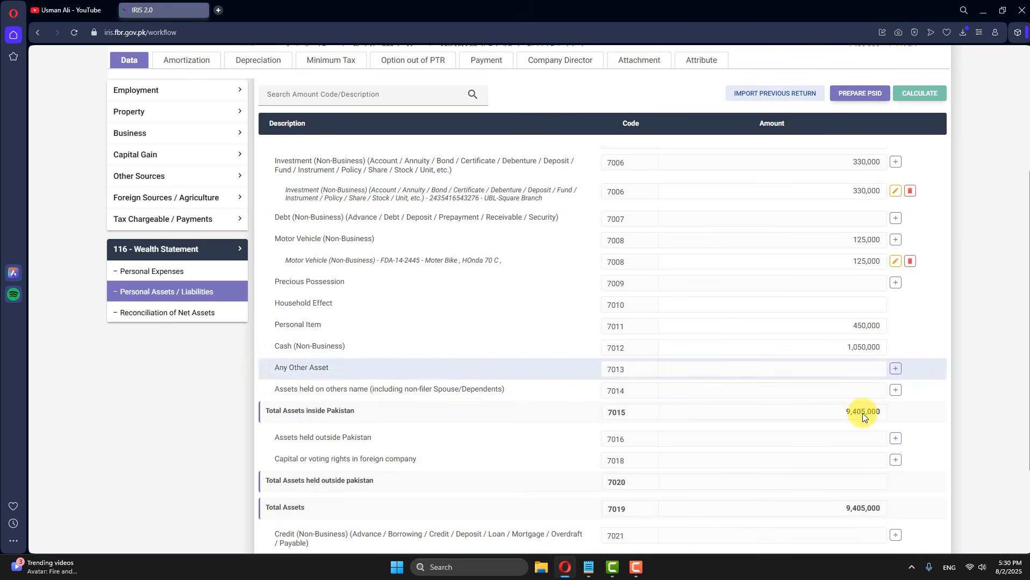
{"action": "scroll", "coordinate": [862, 453], "scroll_direction": "down", "scroll_amount": 3}
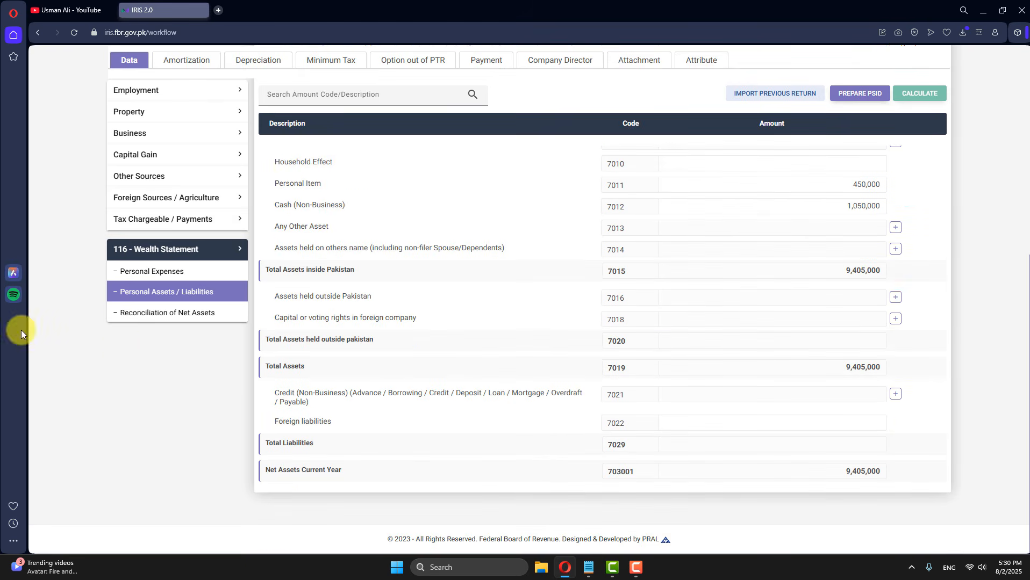
{"action": "left_click", "coordinate": [198, 321]}
{"action": "scroll", "coordinate": [907, 470], "scroll_direction": "down", "scroll_amount": 5}
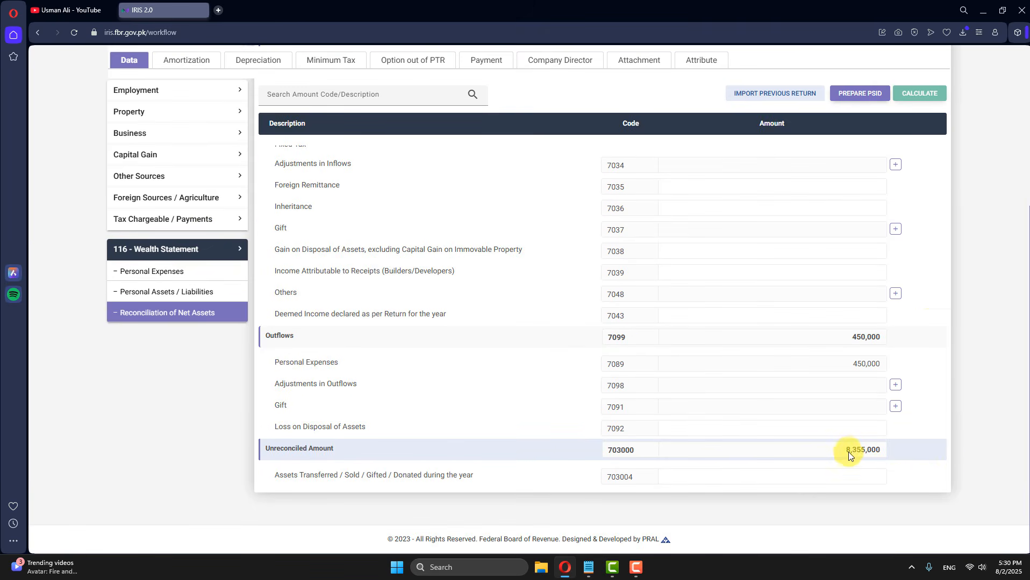
{"action": "left_click", "coordinate": [863, 429]}
{"action": "scroll", "coordinate": [848, 455], "scroll_direction": "up", "scroll_amount": 10}
{"action": "left_click_drag", "start_coordinate": [270, 280], "coordinate": [354, 280]}
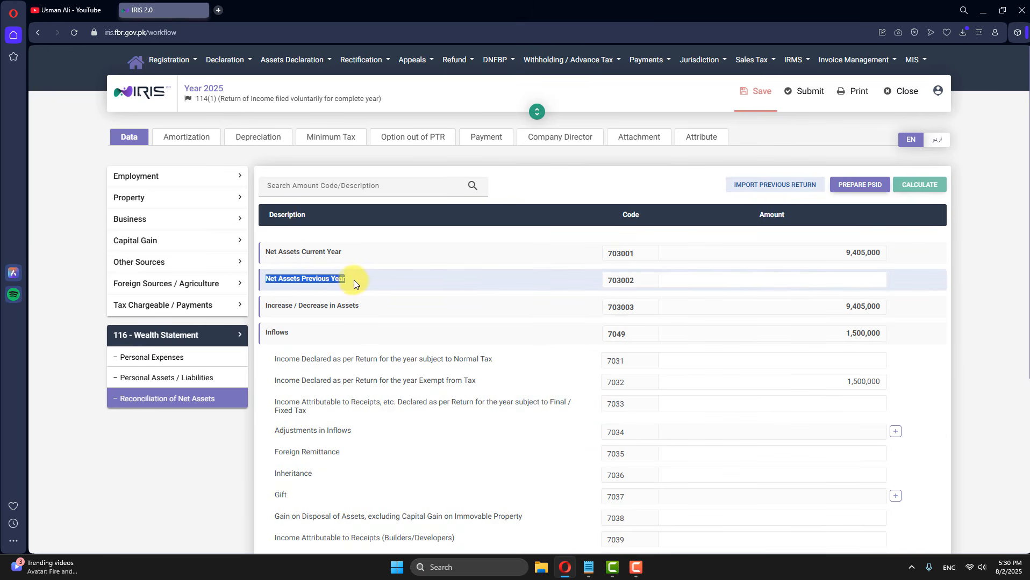
Step: Paste 8,355,000 as Net Assets Previous Year and recalculate the wealth statement
{"action": "left_click", "coordinate": [774, 280]}
{"action": "right_click", "coordinate": [817, 280]}
{"action": "left_click", "coordinate": [833, 377]}
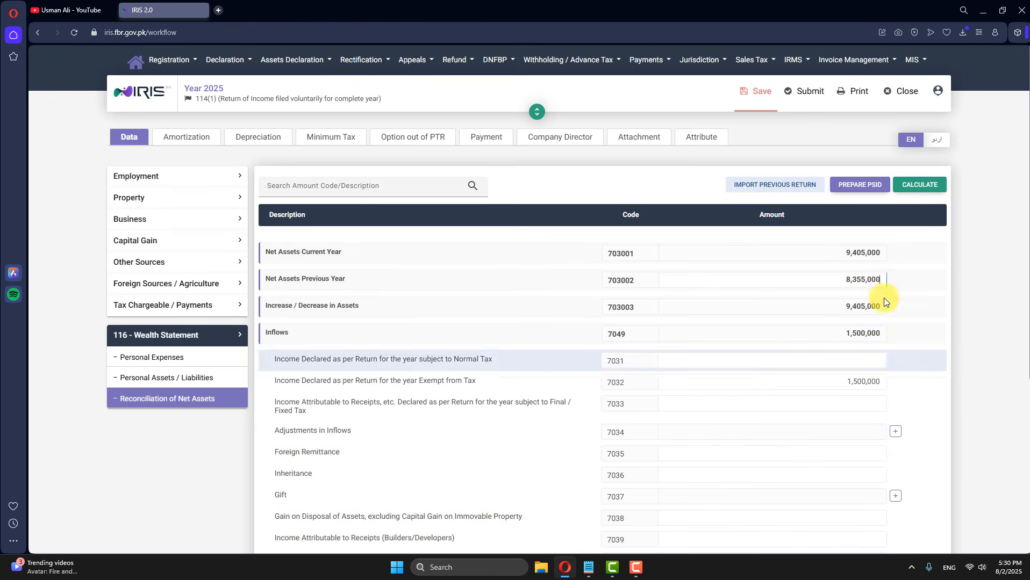
{"action": "left_click", "coordinate": [919, 186]}
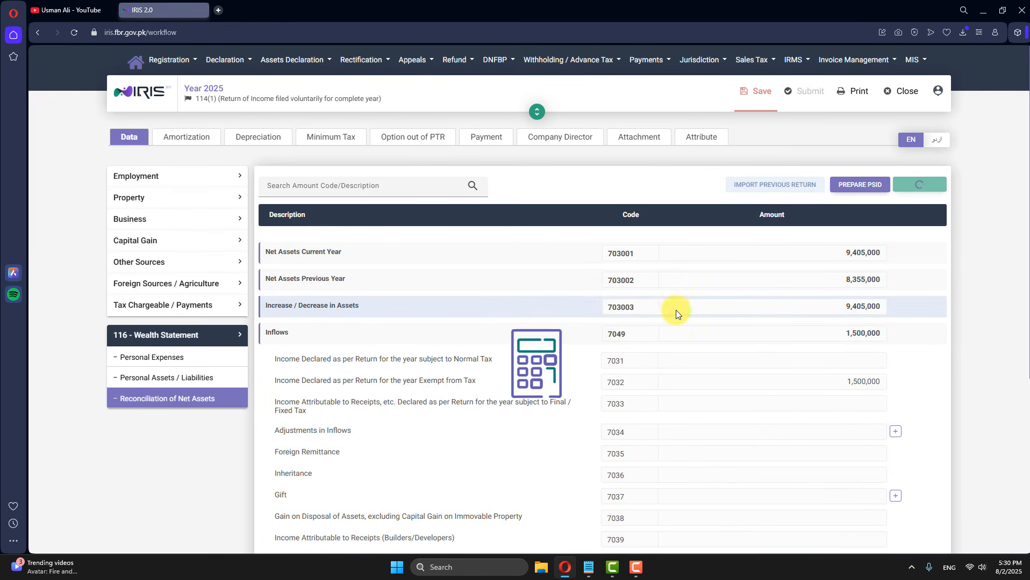
{"action": "scroll", "coordinate": [720, 135], "scroll_direction": "down", "scroll_amount": 5}
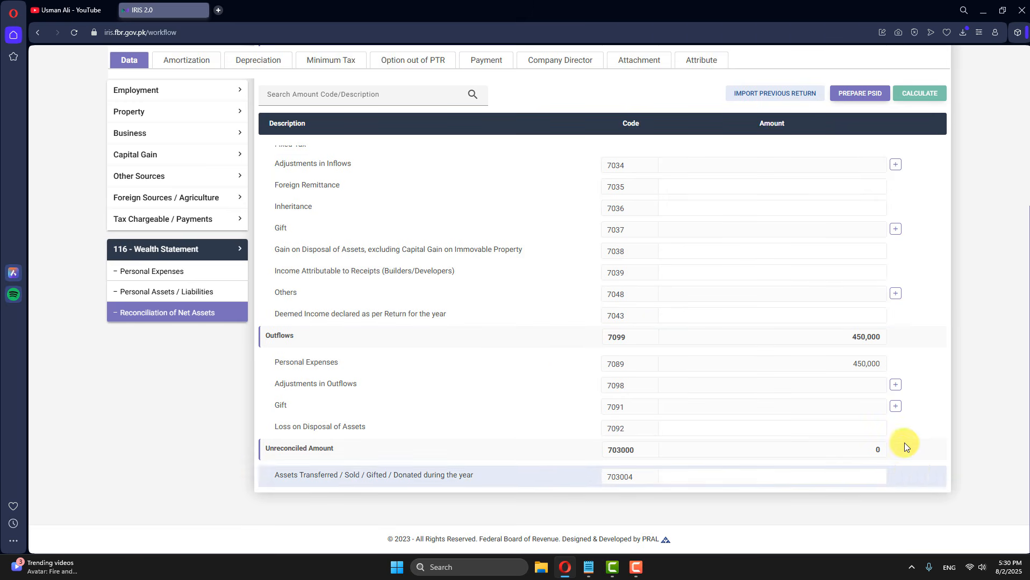
Step: Verify the Unreconciled Amount is 0 and save the return
{"action": "left_click_drag", "start_coordinate": [883, 450], "coordinate": [798, 516]}
{"action": "left_click", "coordinate": [772, 454]}
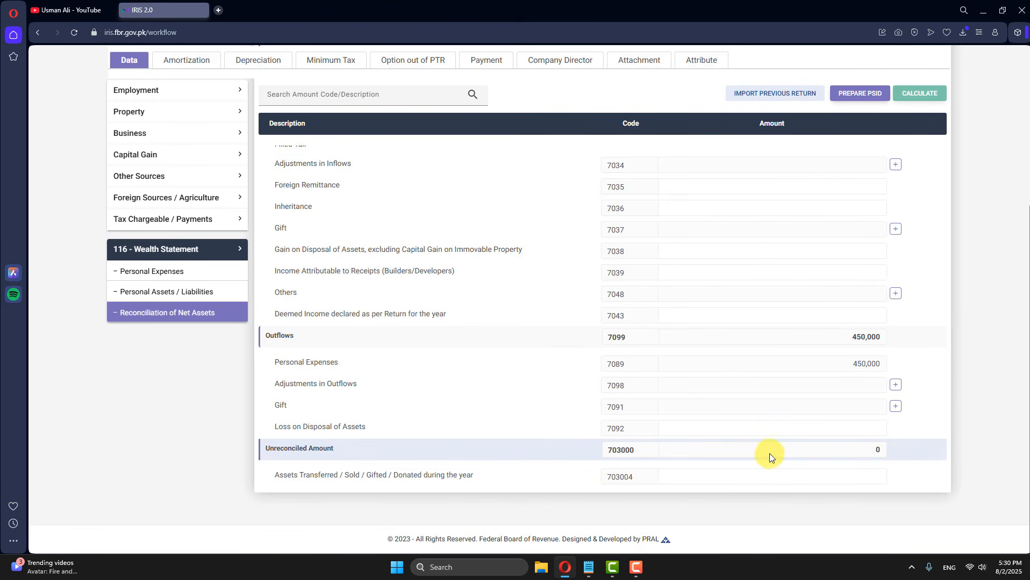
{"action": "scroll", "coordinate": [874, 461], "scroll_direction": "up", "scroll_amount": 5}
{"action": "left_click", "coordinate": [755, 90]}
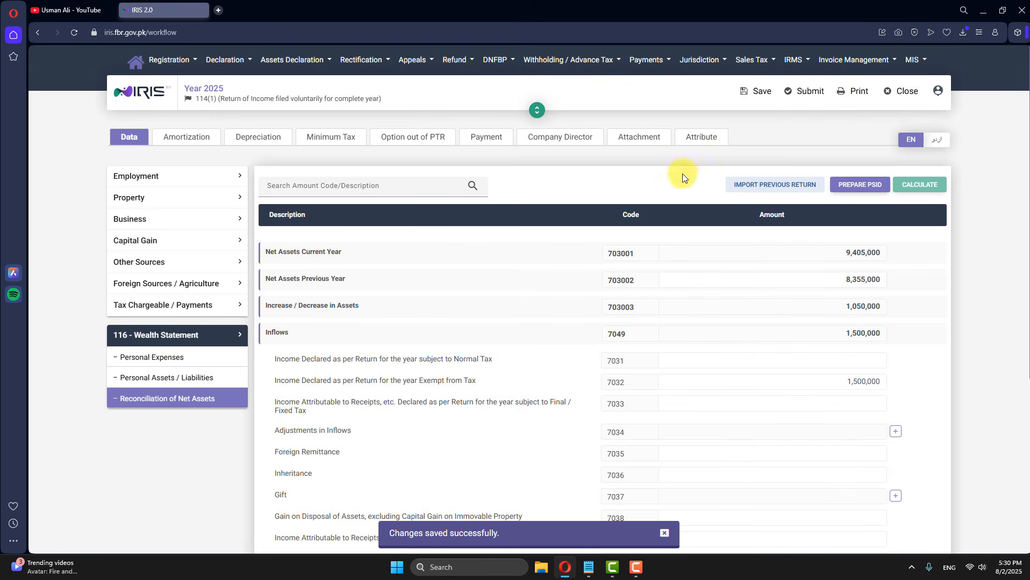
{"action": "left_click", "coordinate": [699, 137]}
Step: Search 'oth' in Business Sector-1, pick 'Other - Others', and save the return
{"action": "left_click", "coordinate": [318, 230]}
{"action": "left_click", "coordinate": [183, 247]}
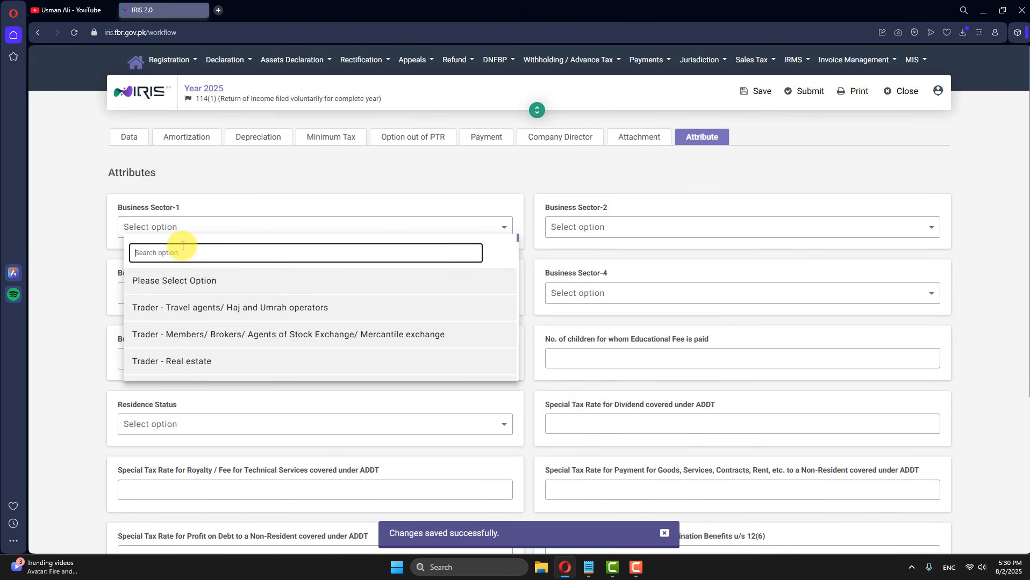
{"action": "type", "text": "ar"}
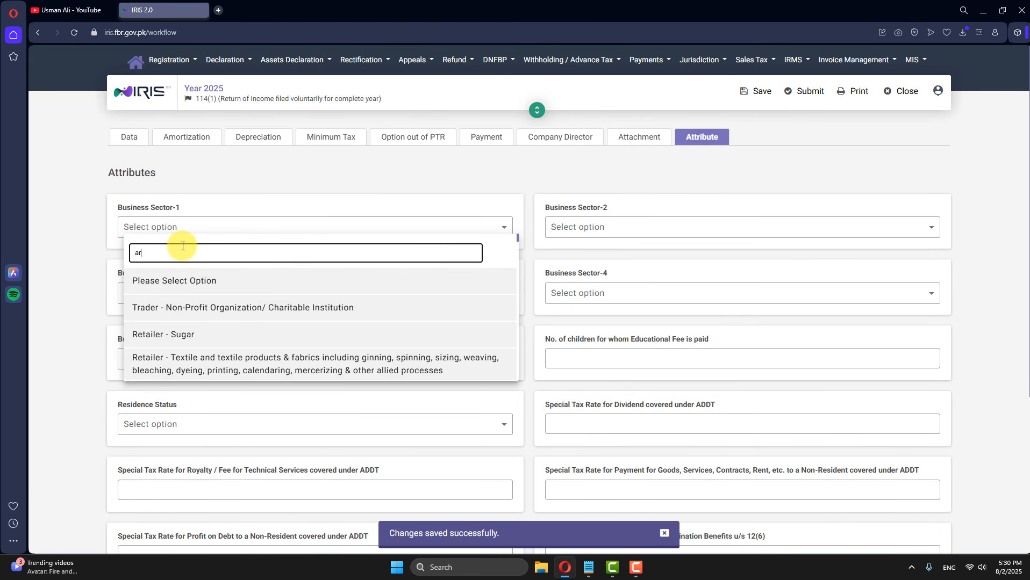
{"action": "type", "text": "g"}
{"action": "key", "text": "BackSpace"}
{"action": "key", "text": "BackSpace"}
{"action": "type", "text": "gricu"}
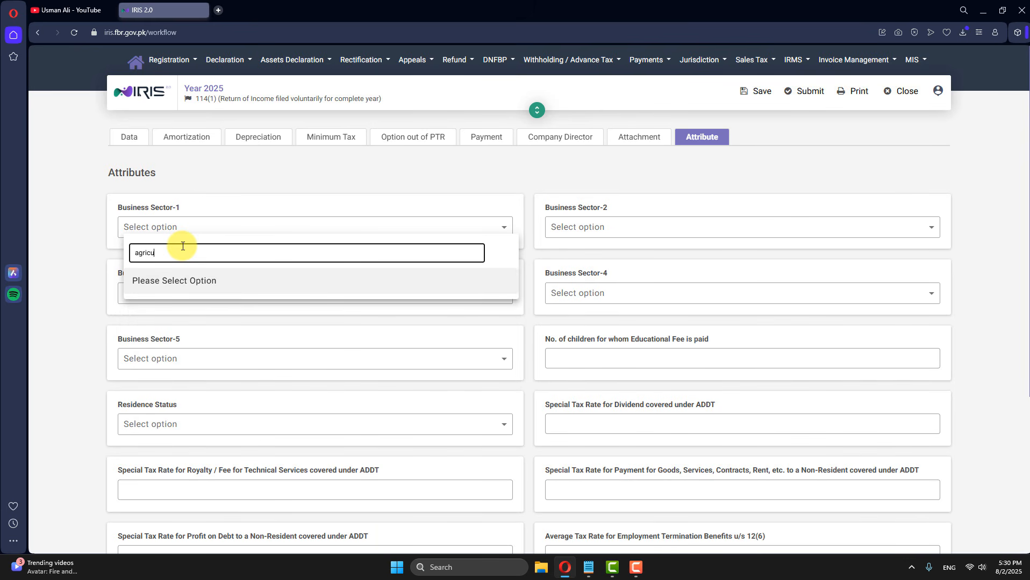
{"action": "key", "text": "BackSpace"}
{"action": "key", "text": "BackSpace"}
{"action": "key", "text": "BackSpace"}
{"action": "key", "text": "BackSpace"}
{"action": "key", "text": "BackSpace"}
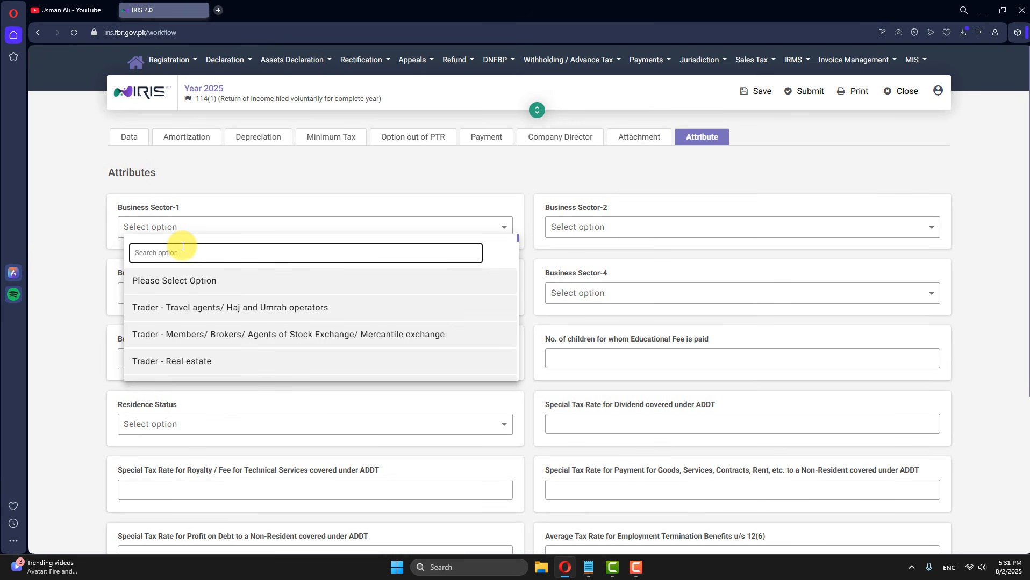
{"action": "type", "text": "oth"}
{"action": "scroll", "coordinate": [183, 246], "scroll_direction": "down", "scroll_amount": 5}
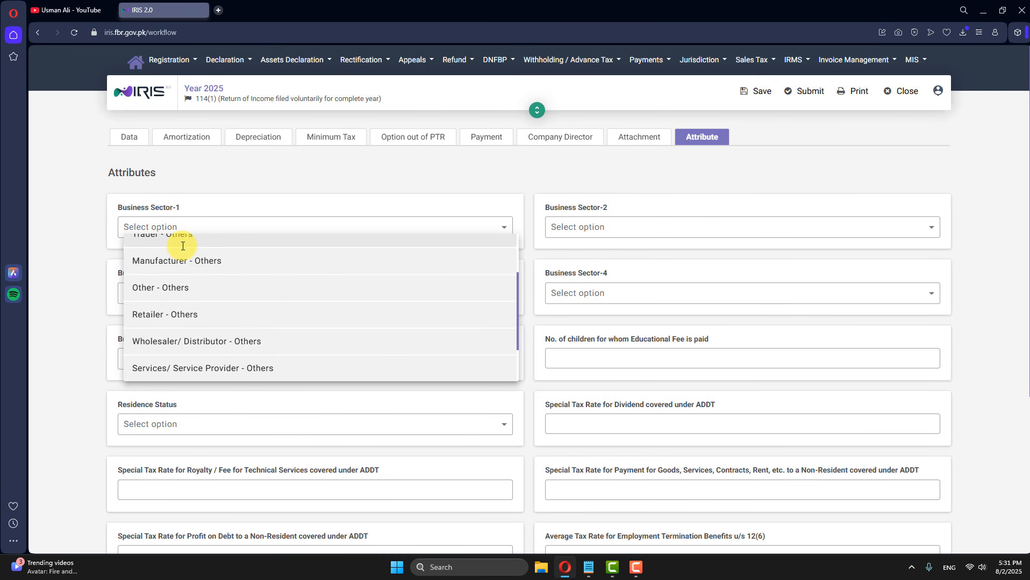
{"action": "left_click", "coordinate": [173, 288]}
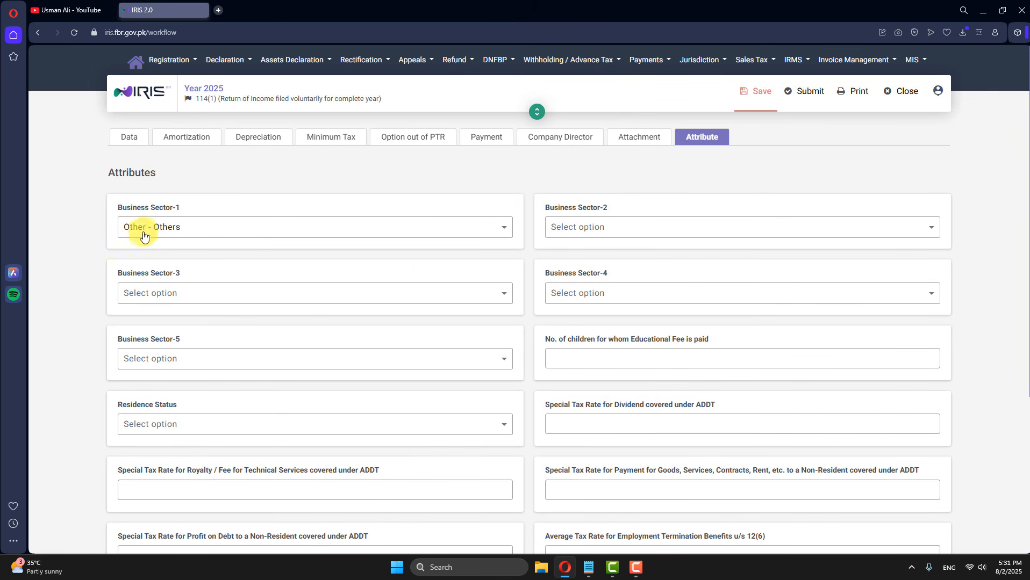
{"action": "left_click", "coordinate": [762, 91]}
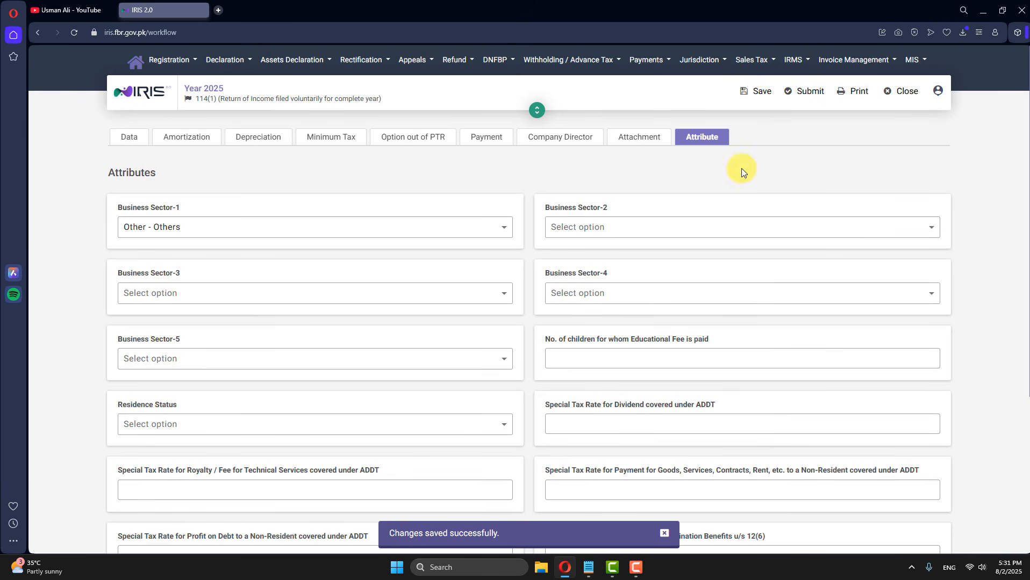
Step: Close the return and enter a new account PIN in Change PIN
{"action": "left_click", "coordinate": [901, 91]}
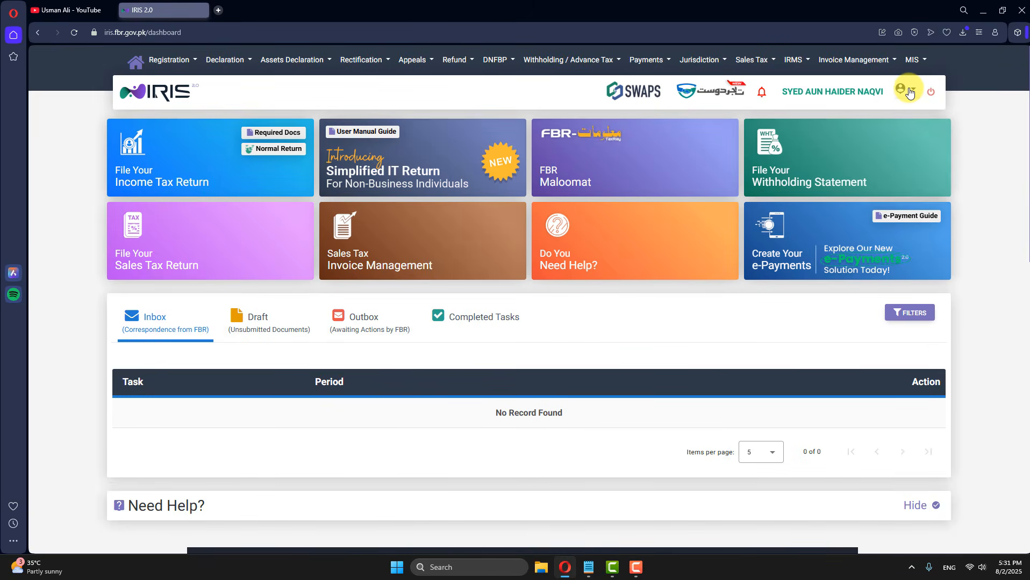
{"action": "left_click", "coordinate": [908, 92]}
{"action": "left_click", "coordinate": [966, 168]}
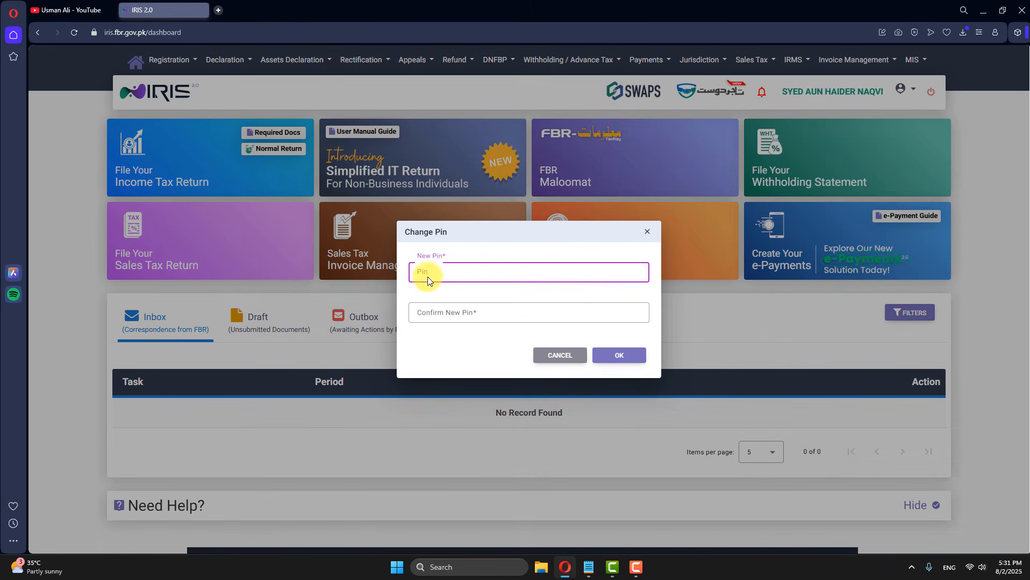
{"action": "type", "text": "••••"}
Step: Confirm the new PIN, then list the drafts showing one IT declaration
{"action": "left_click", "coordinate": [500, 314]}
{"action": "type", "text": "••••"}
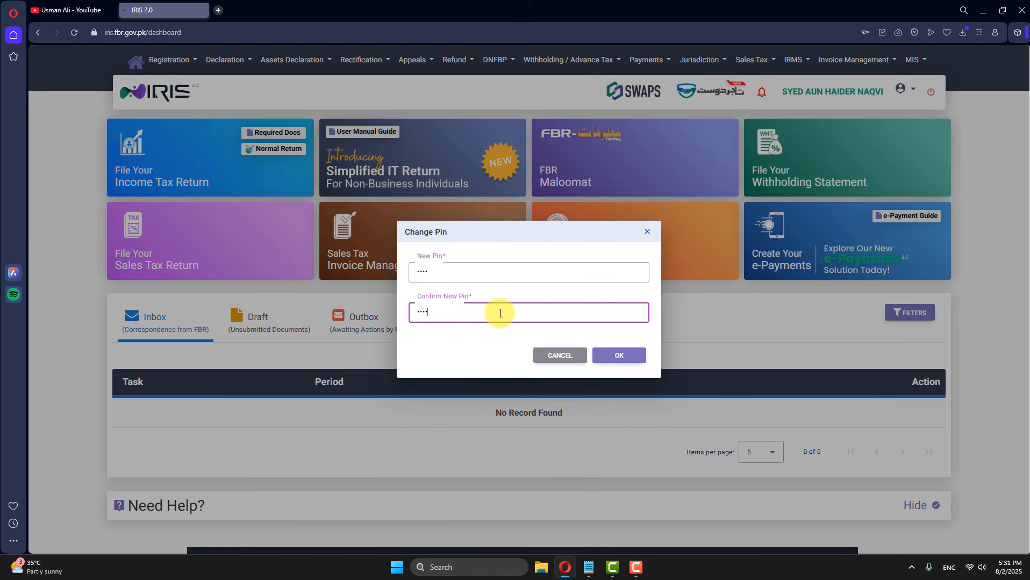
{"action": "left_click", "coordinate": [618, 352]}
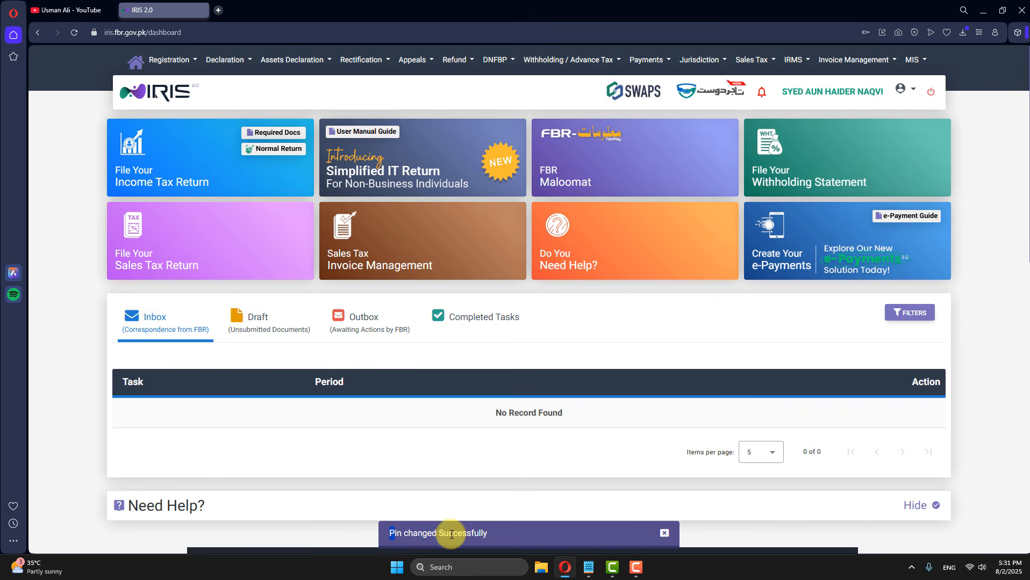
{"action": "left_click", "coordinate": [259, 332]}
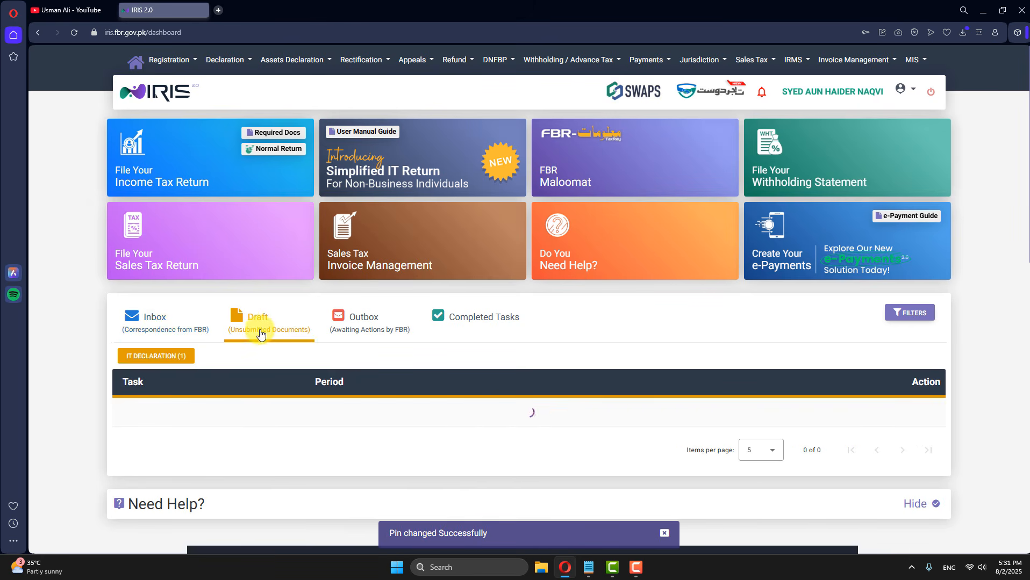
Step: Reopen the Year 2025 IT Declaration draft, then return to the YouTube channel's videos page
{"action": "left_click", "coordinate": [917, 425]}
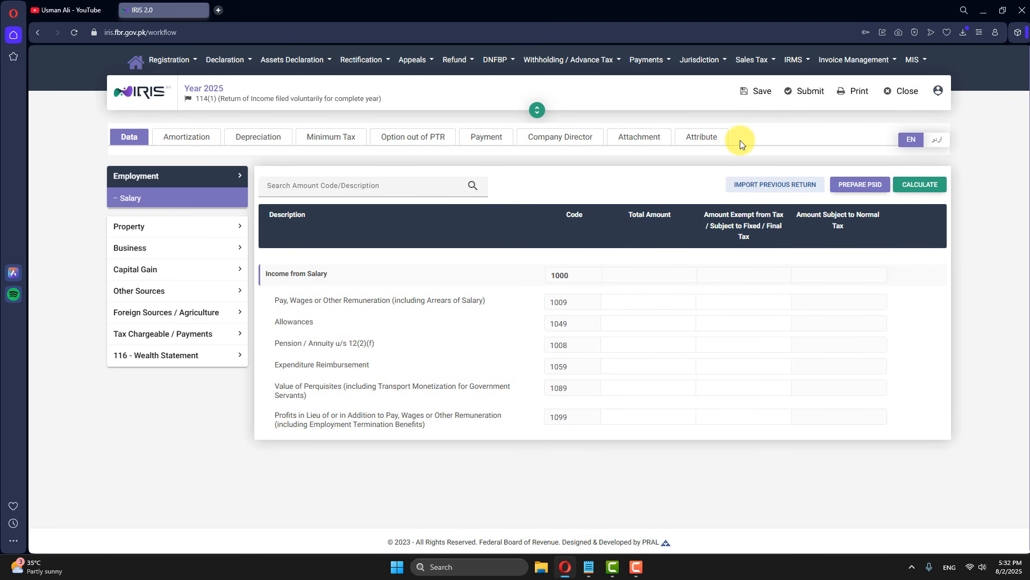
{"action": "left_click", "coordinate": [75, 7]}
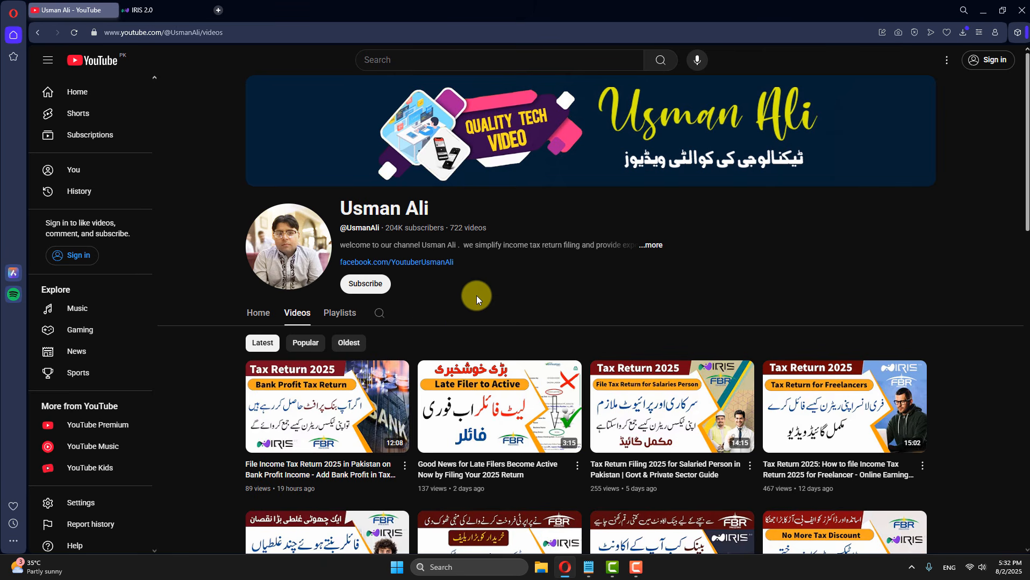